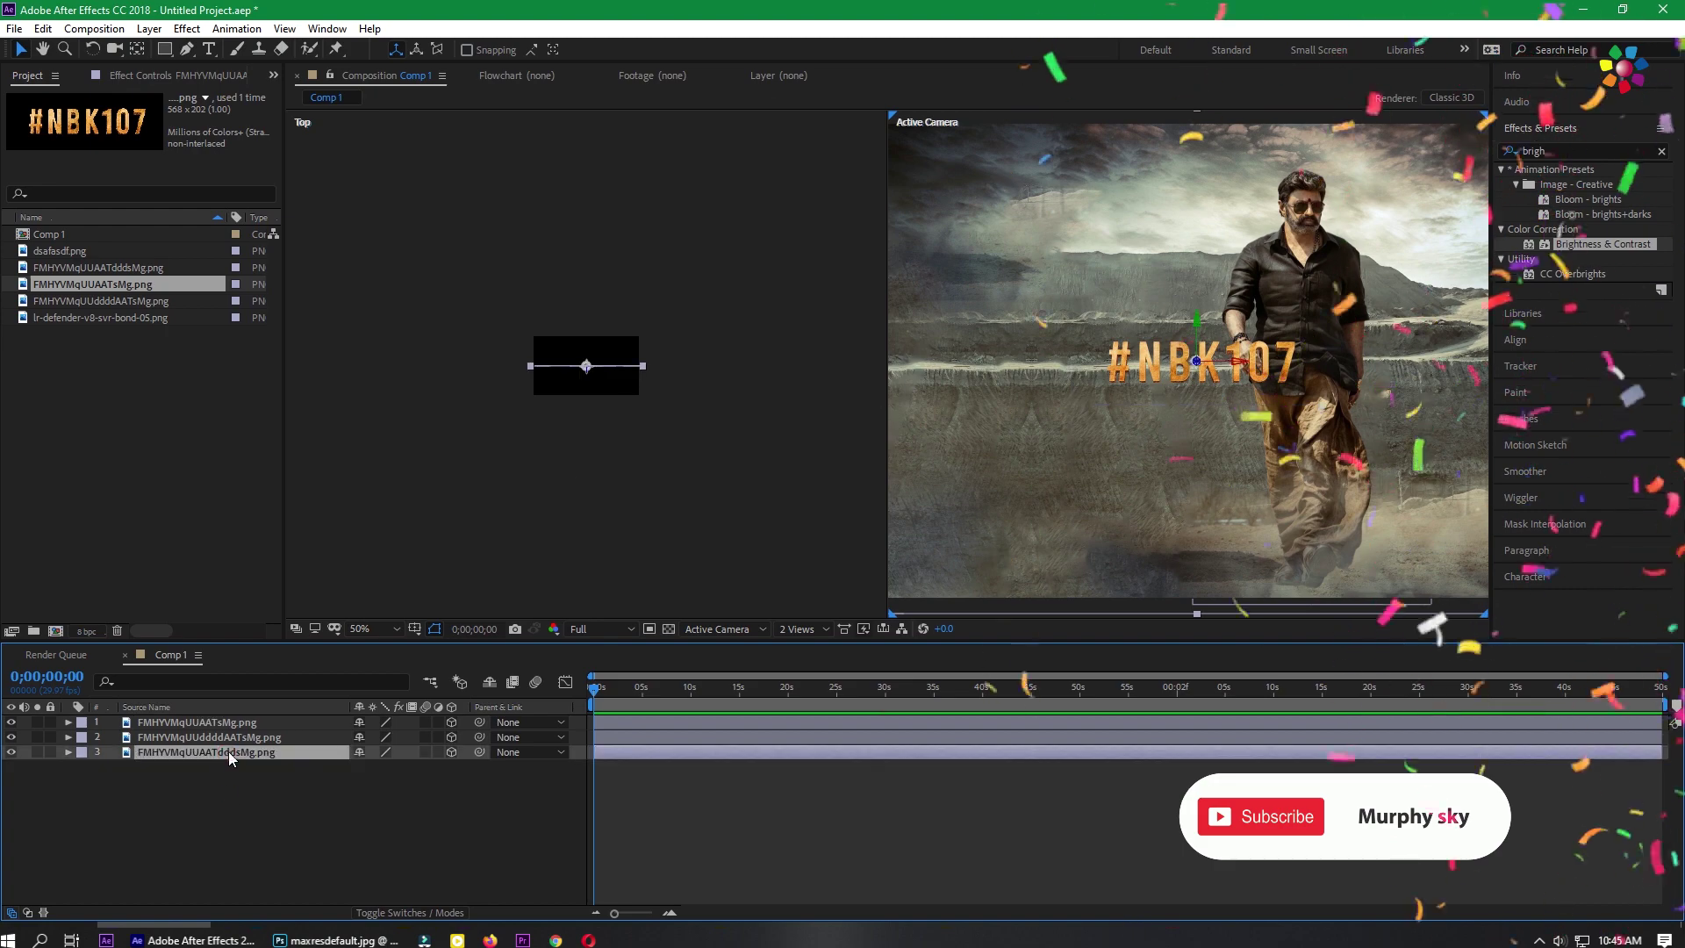
- Push the landscape background layer far back in 3D depth, well behind the title and the man
{"action": "left_click_drag", "start_coordinate": [648, 431], "coordinate": [647, 534]}
{"action": "left_click_drag", "start_coordinate": [635, 467], "coordinate": [635, 115]}
{"action": "scroll", "coordinate": [646, 254], "scroll_direction": "down", "scroll_amount": 1}
{"action": "left_click", "coordinate": [630, 303]}
{"action": "left_click_drag", "start_coordinate": [650, 281], "coordinate": [605, 233]}
- Enlarge the landscape background layer until it covers the whole composition frame
{"action": "left_click", "coordinate": [1161, 487]}
{"action": "left_click", "coordinate": [392, 629]}
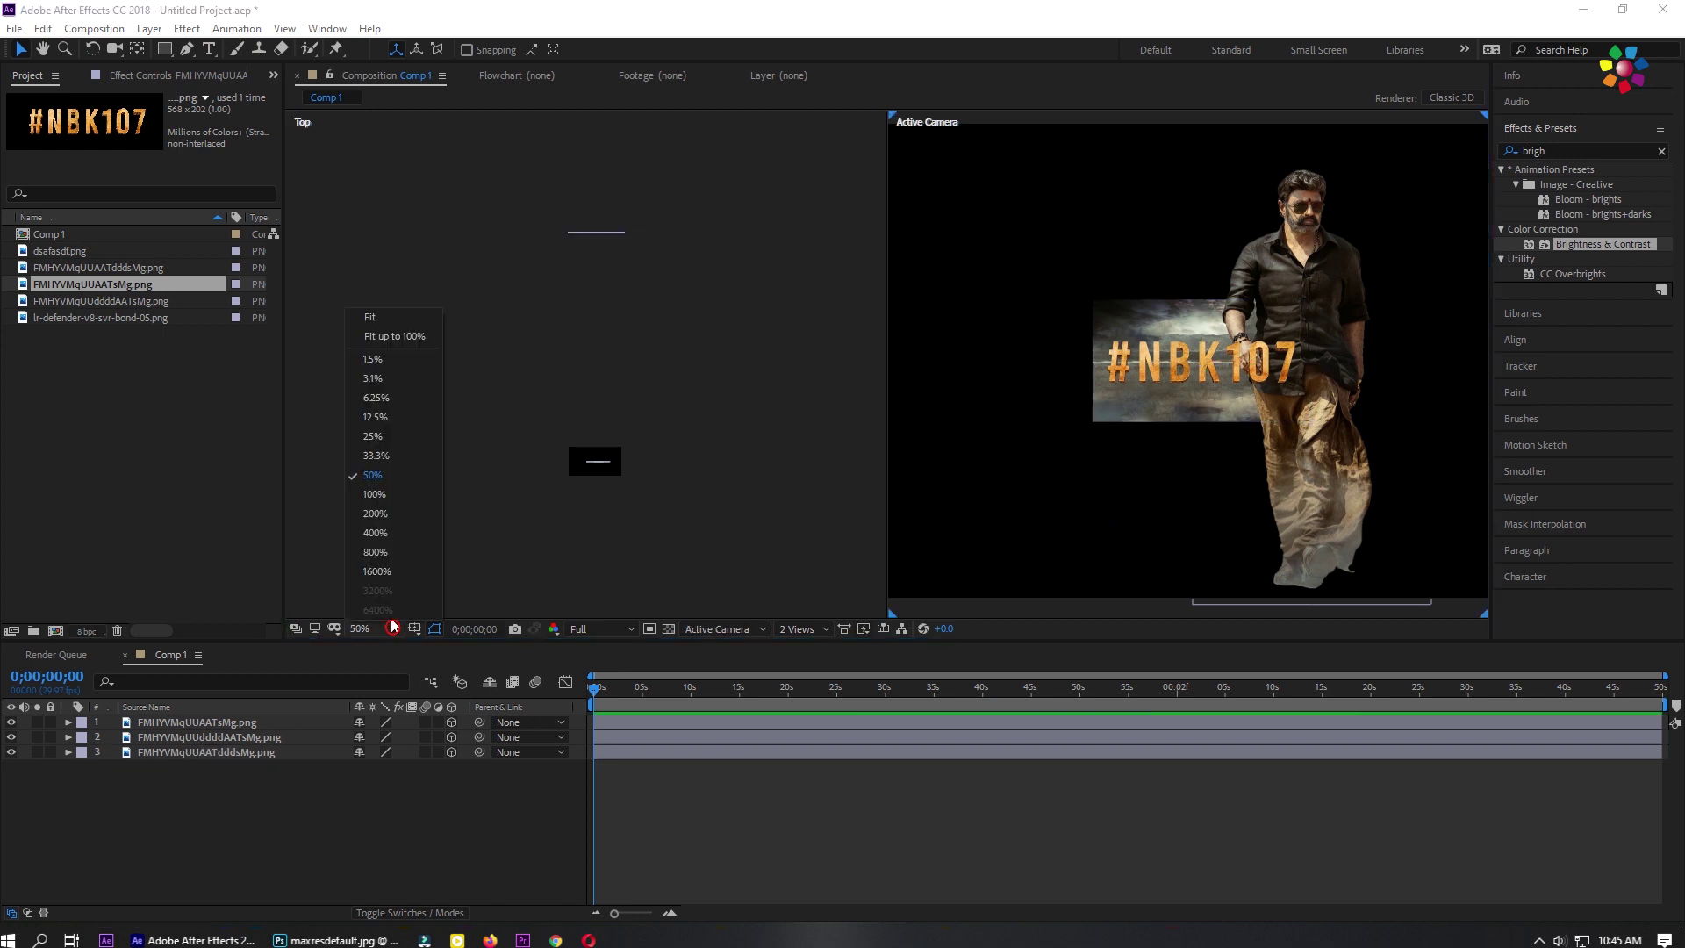
{"action": "left_click", "coordinate": [367, 318]}
{"action": "left_click", "coordinate": [1213, 358]}
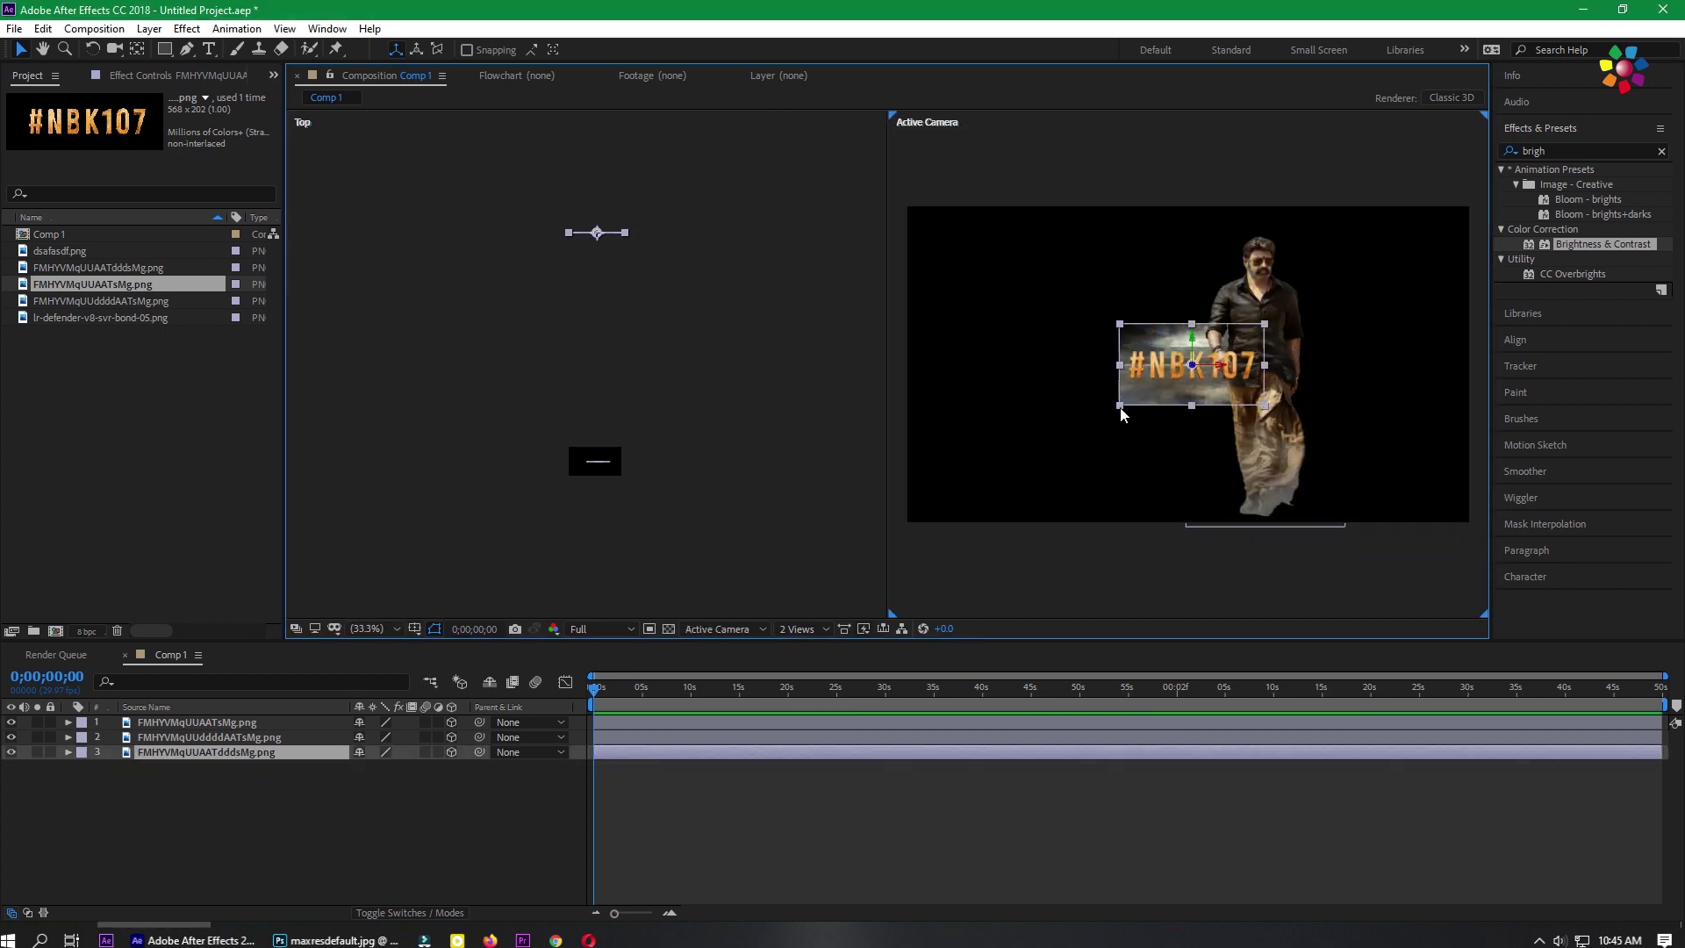
{"action": "left_click_drag", "start_coordinate": [1120, 405], "coordinate": [907, 563]}
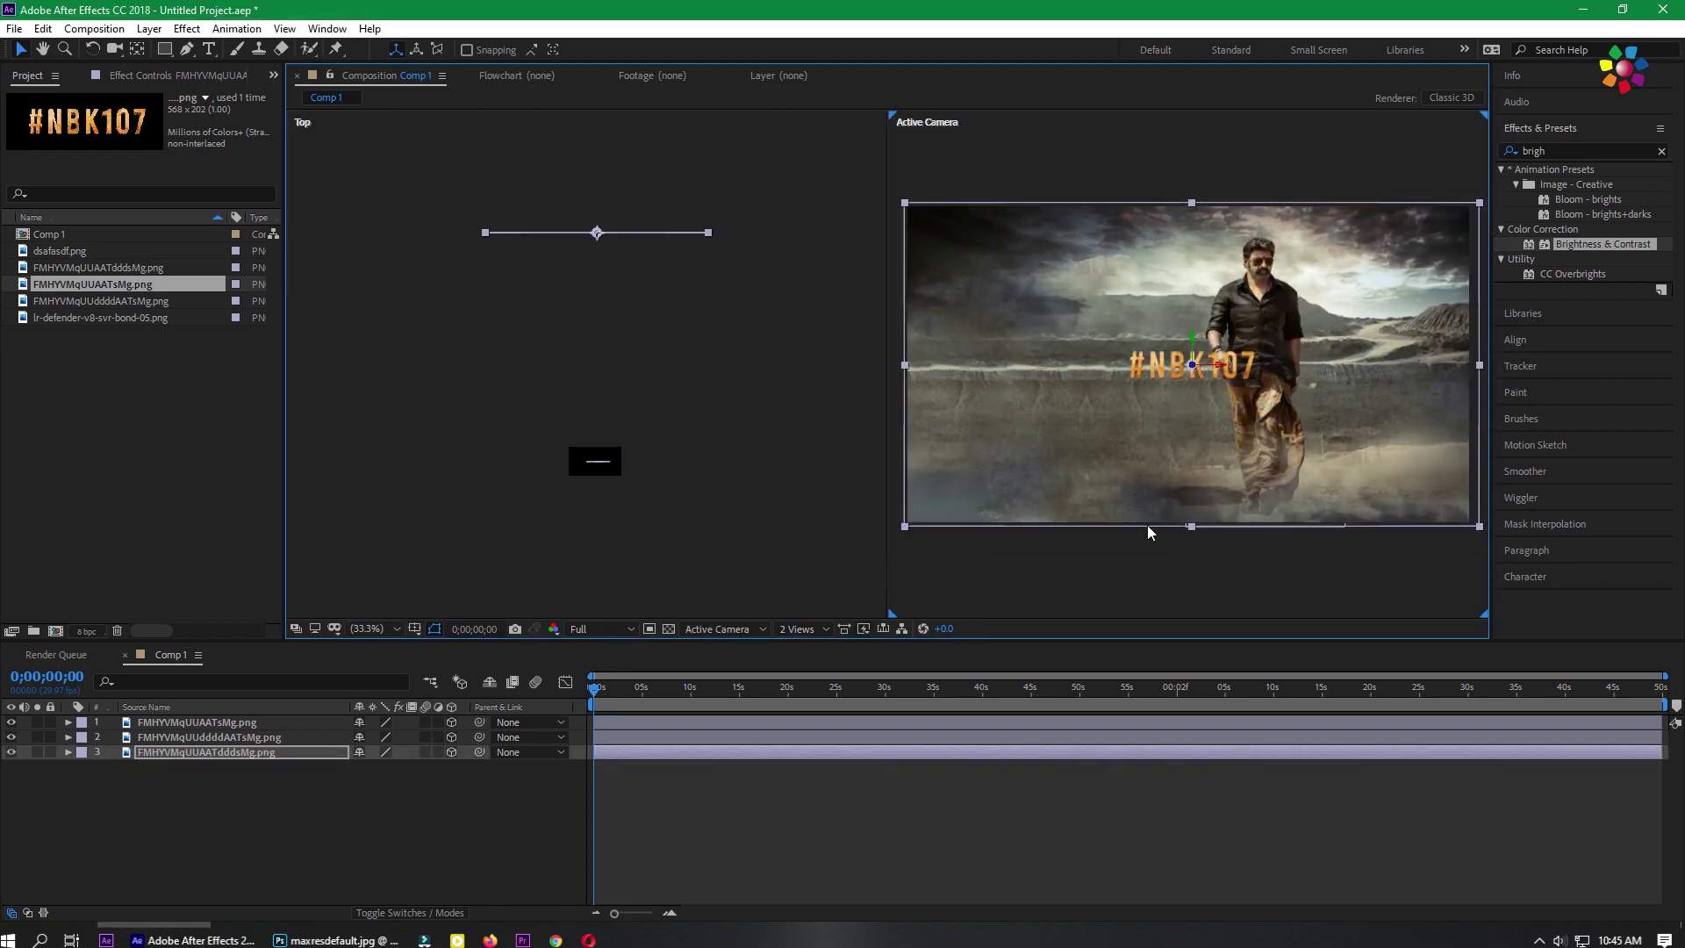
- Push the #NBK107 title layer back in depth until it sits just in front of the landscape background
{"action": "left_click", "coordinate": [196, 742]}
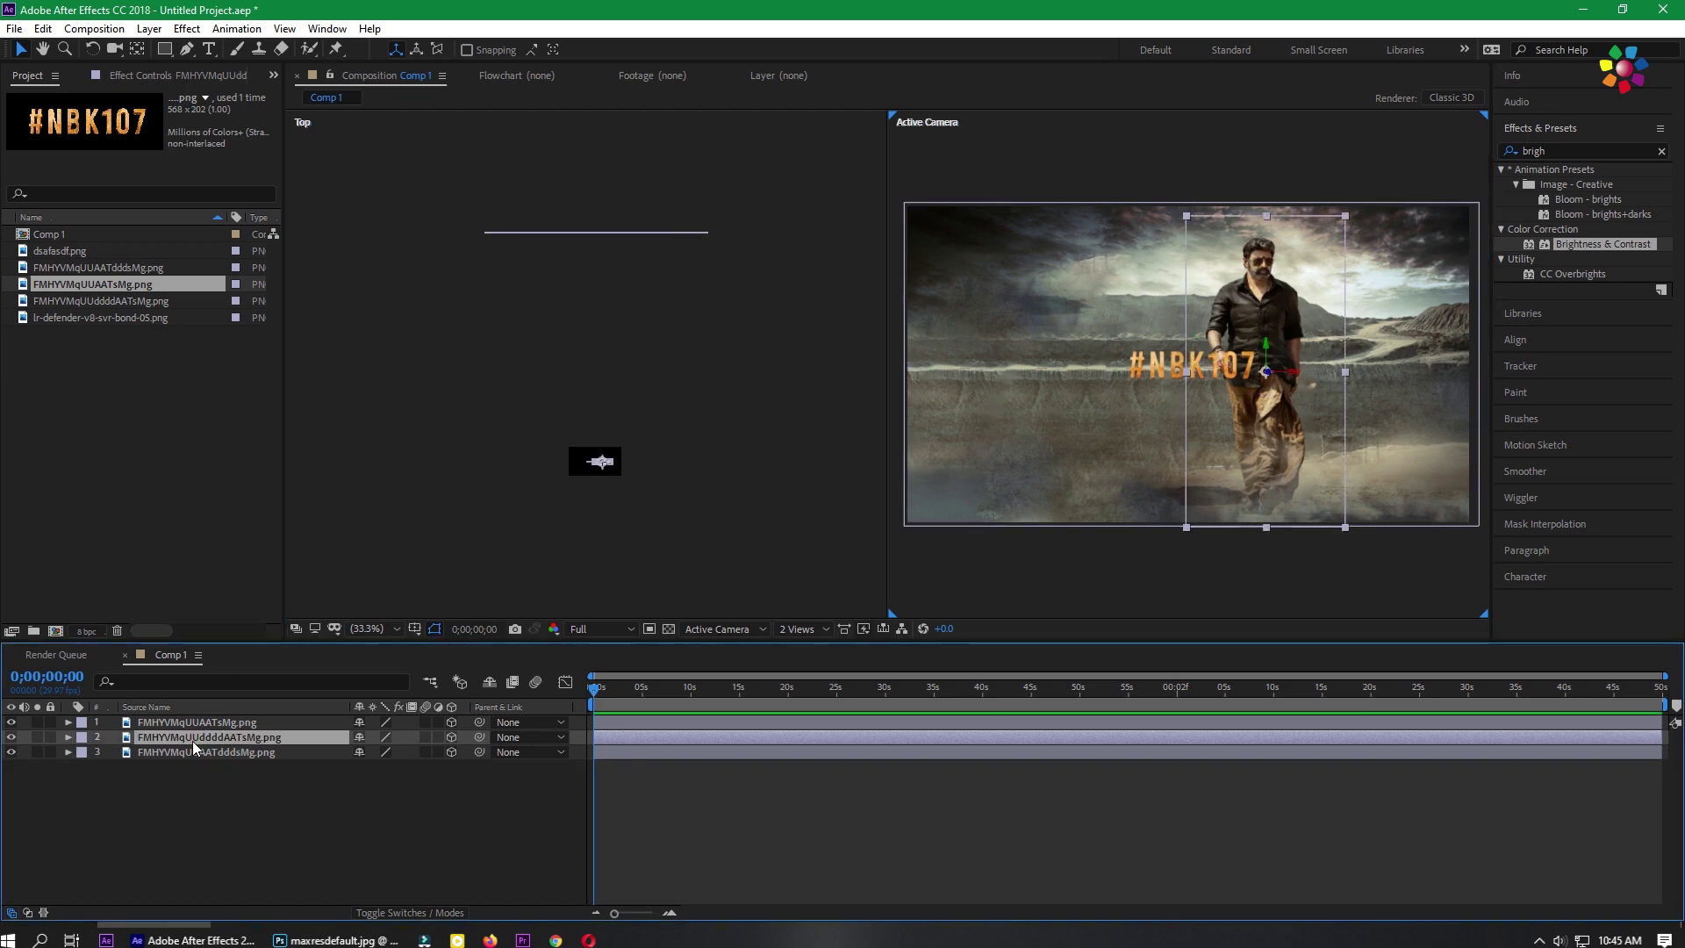
{"action": "left_click", "coordinate": [586, 443]}
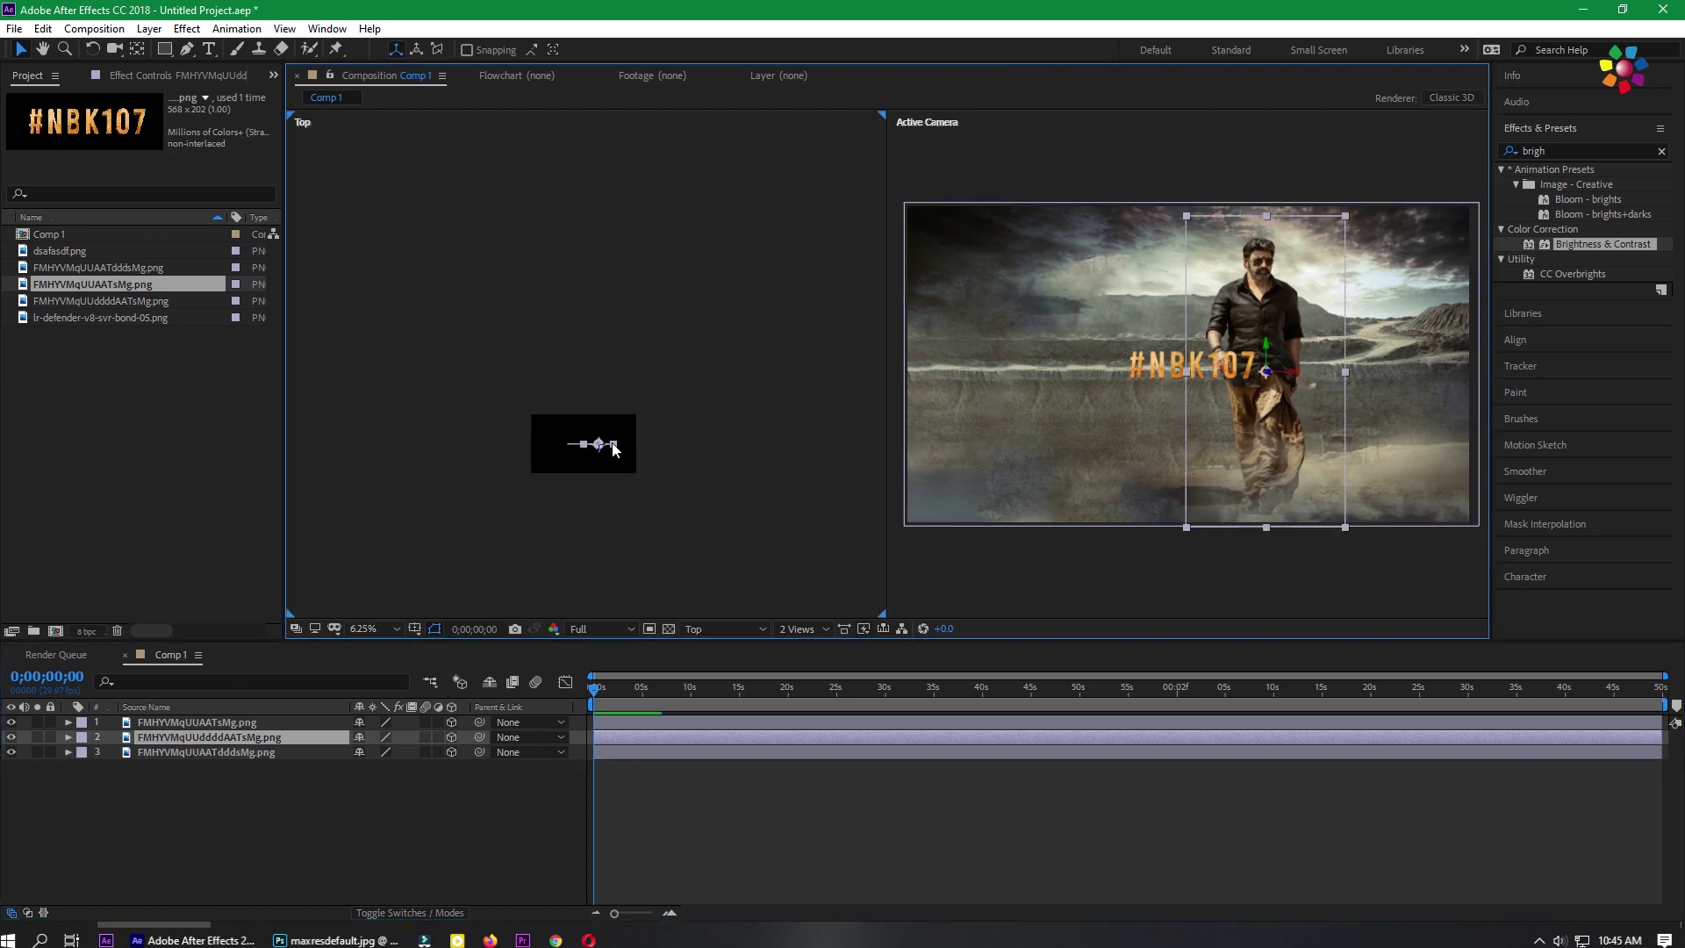
{"action": "scroll", "coordinate": [609, 441], "scroll_direction": "up", "scroll_amount": 1}
{"action": "left_click", "coordinate": [614, 408]}
{"action": "left_click_drag", "start_coordinate": [582, 446], "coordinate": [595, 334]}
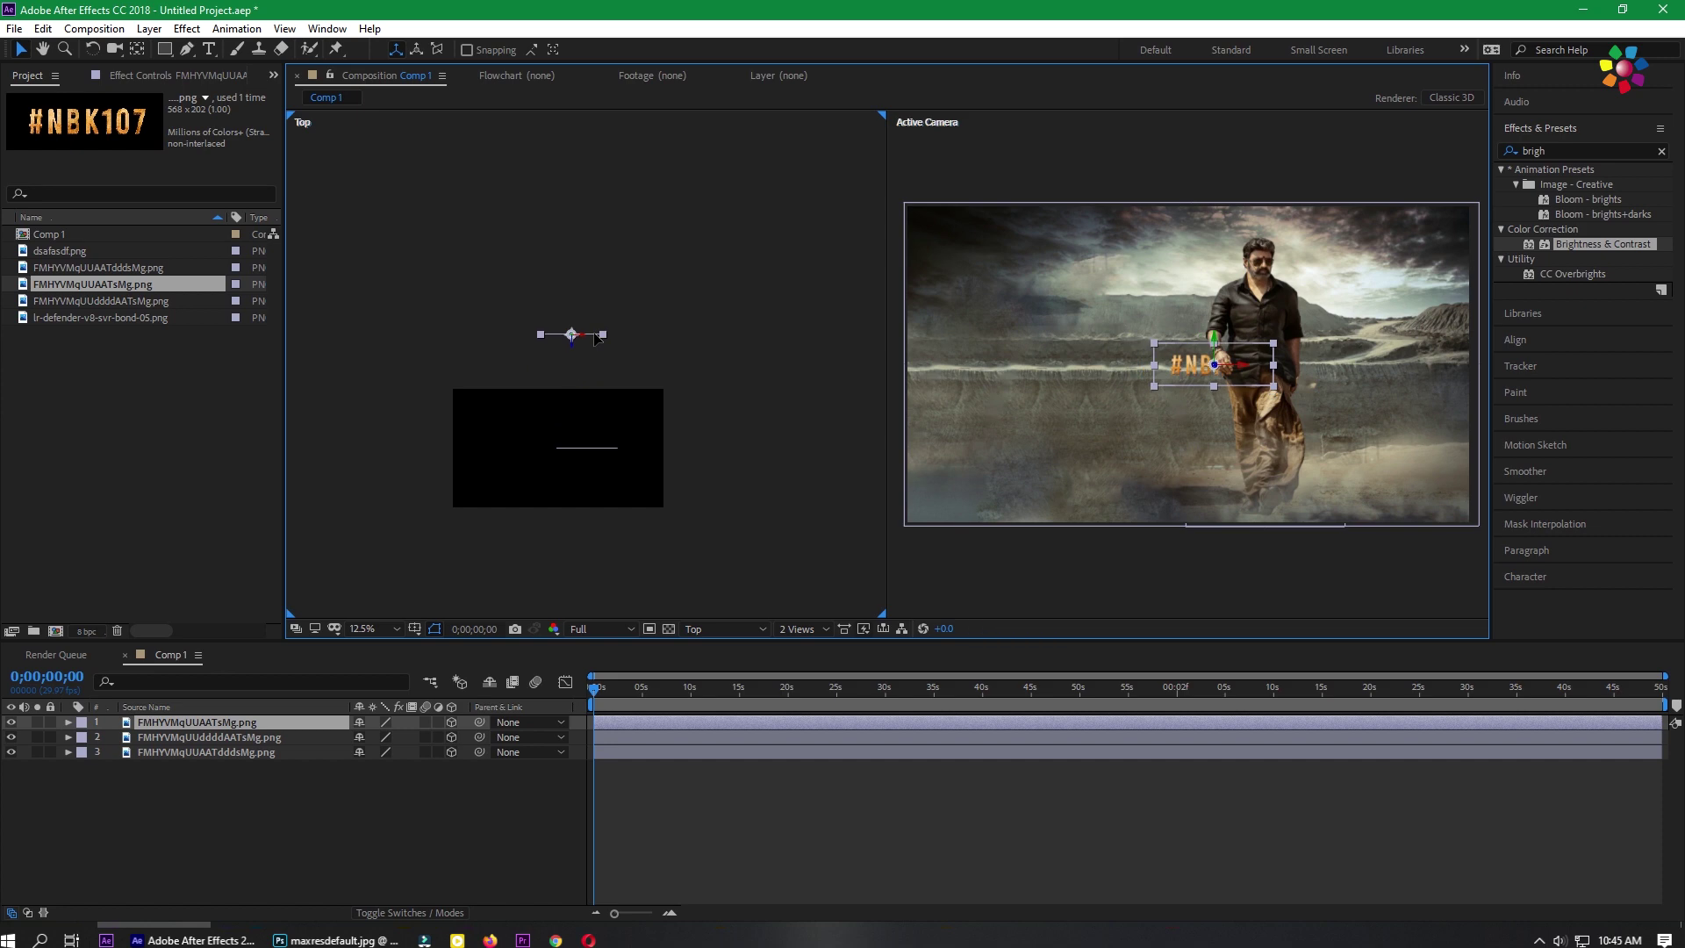
{"action": "scroll", "coordinate": [667, 317], "scroll_direction": "down", "scroll_amount": 2}
{"action": "left_click", "coordinate": [635, 418]}
{"action": "left_click_drag", "start_coordinate": [635, 419], "coordinate": [640, 252]}
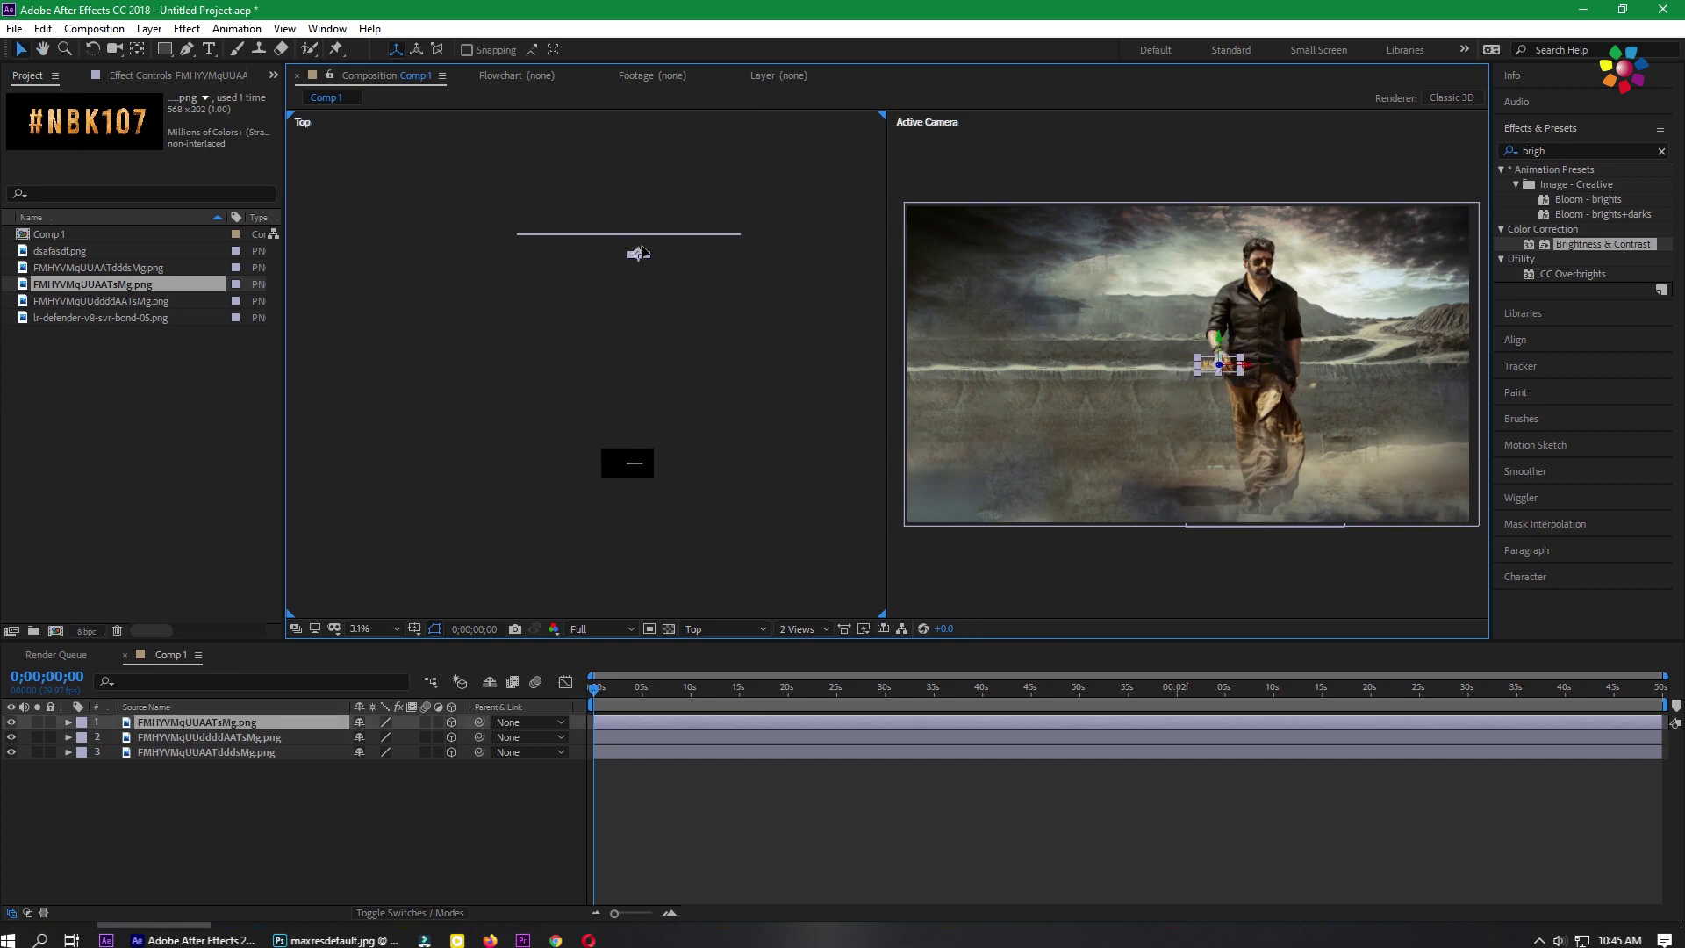
- Enlarge the #NBK107 title and move it up into the sky, partly behind the man's head
{"action": "left_click_drag", "start_coordinate": [1176, 372], "coordinate": [1095, 425]}
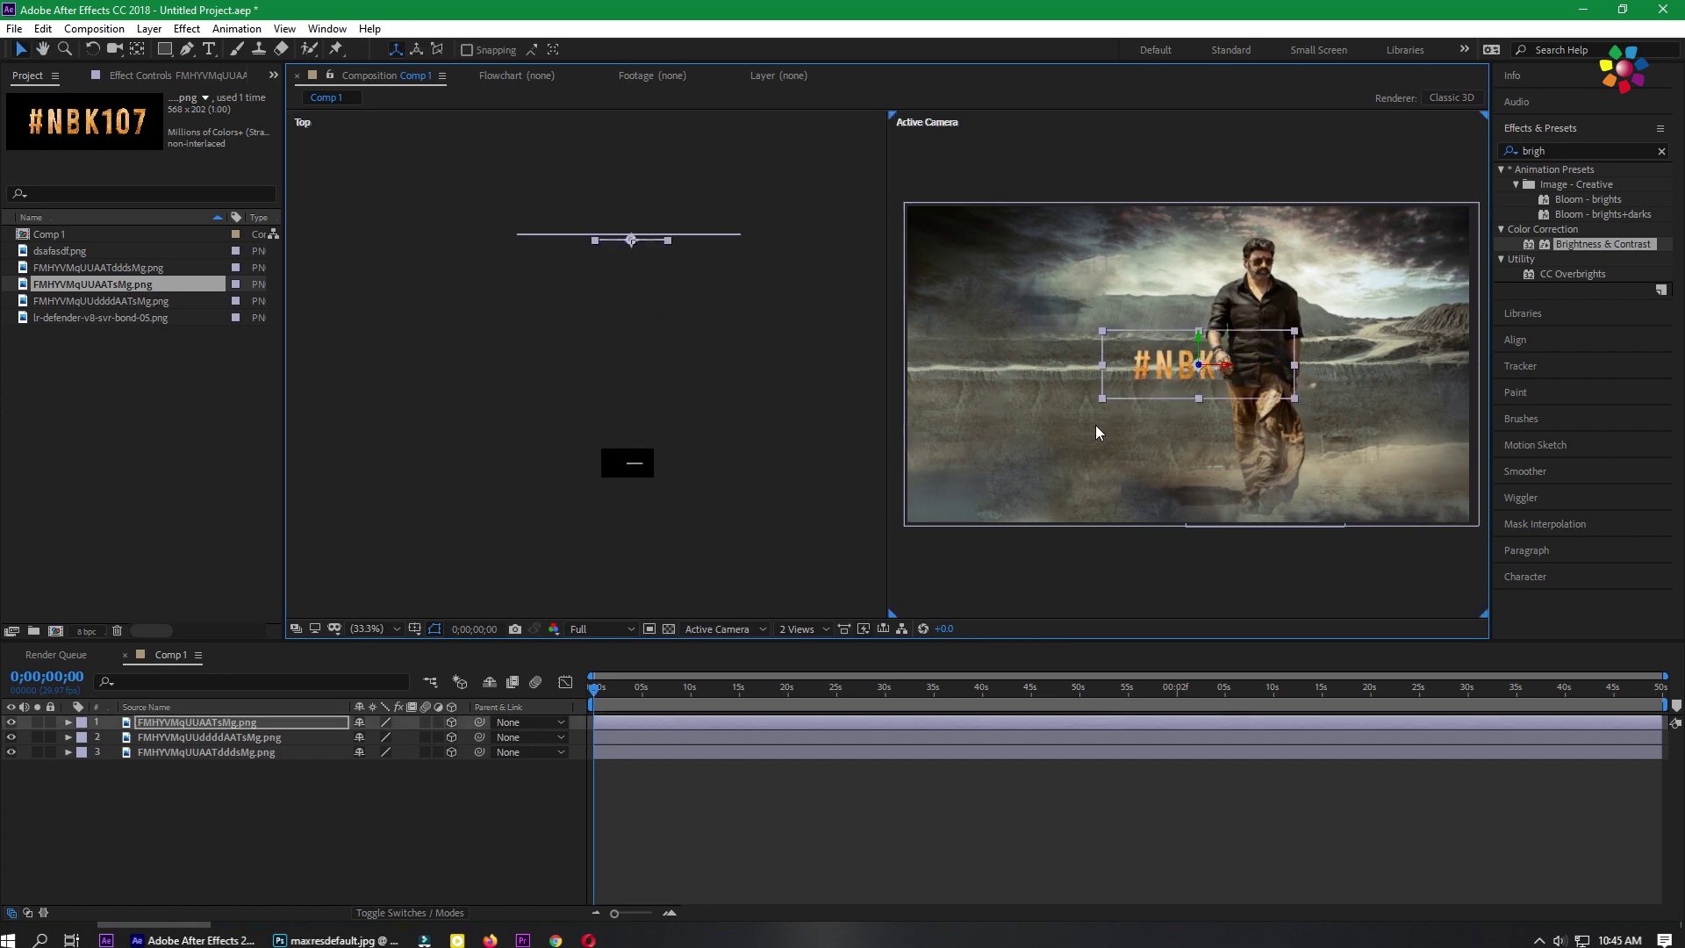
{"action": "scroll", "coordinate": [1176, 352], "scroll_direction": "up", "scroll_amount": 2}
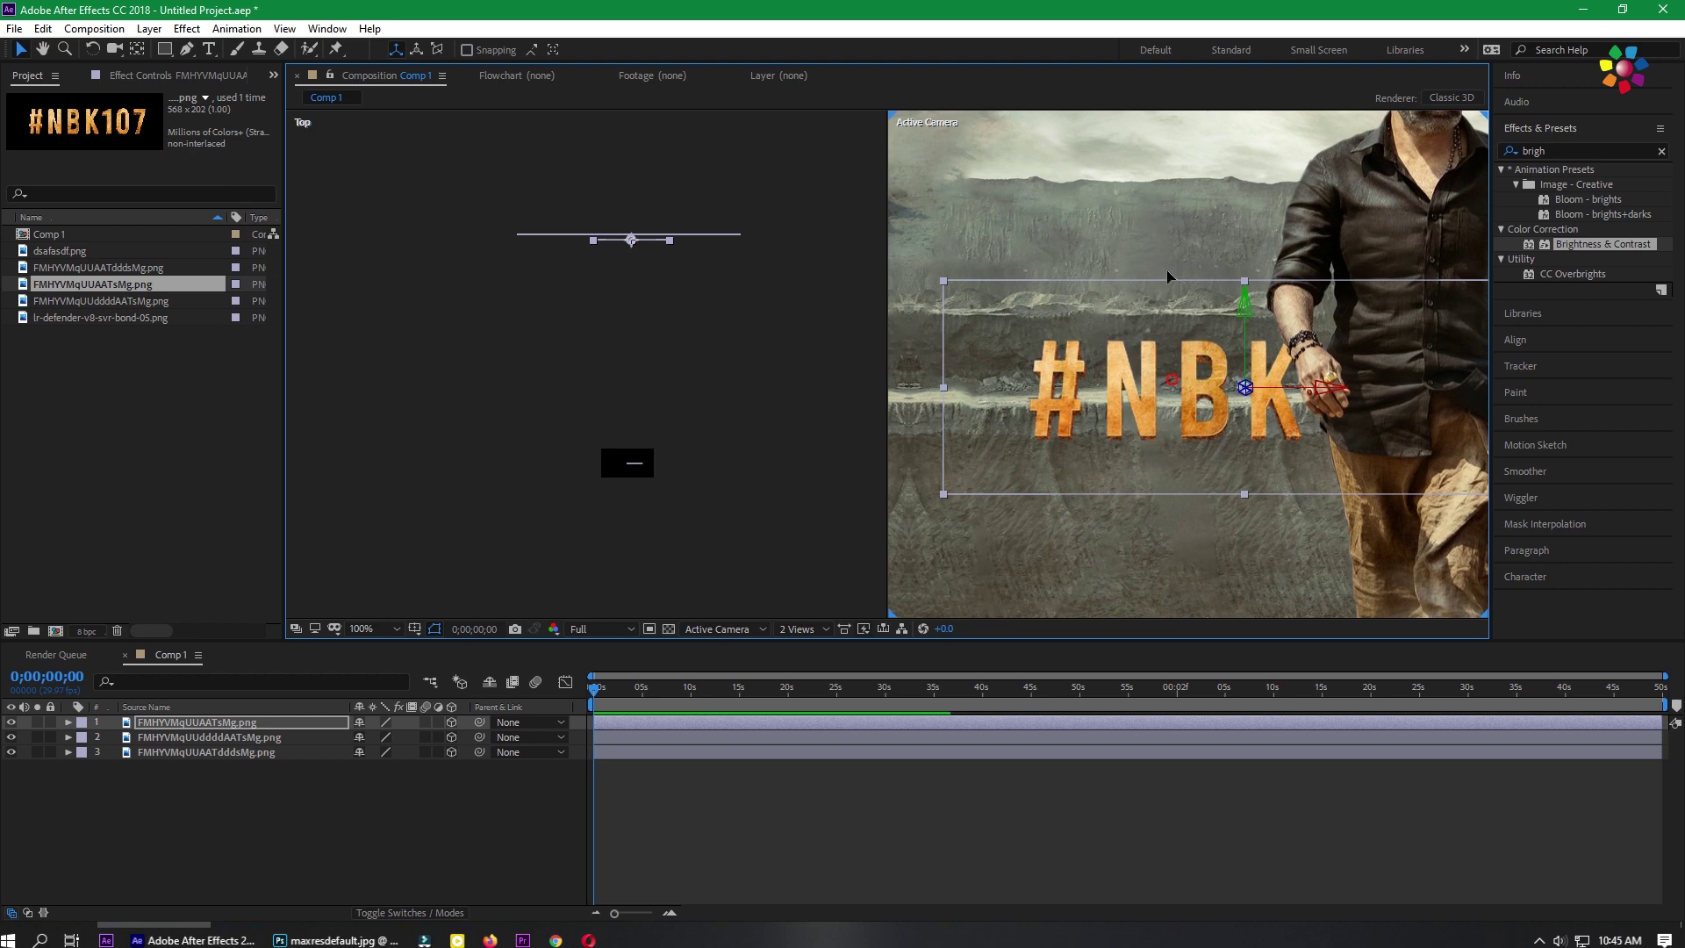
{"action": "scroll", "coordinate": [1167, 277], "scroll_direction": "down", "scroll_amount": 2}
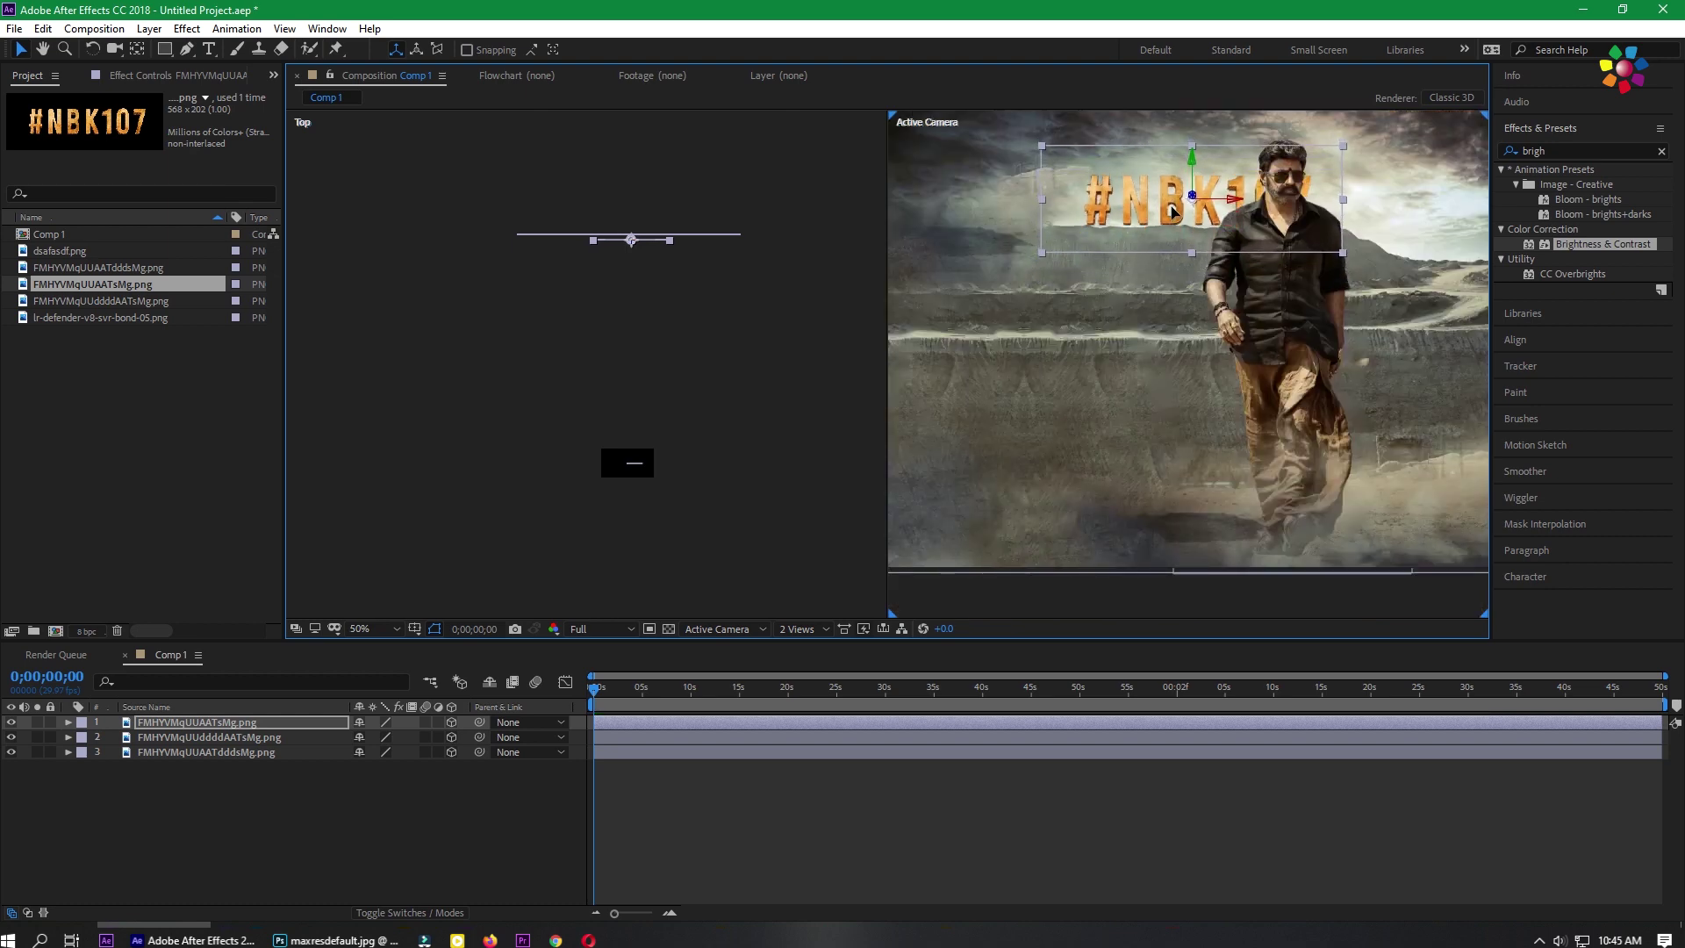
{"action": "left_click", "coordinate": [234, 738]}
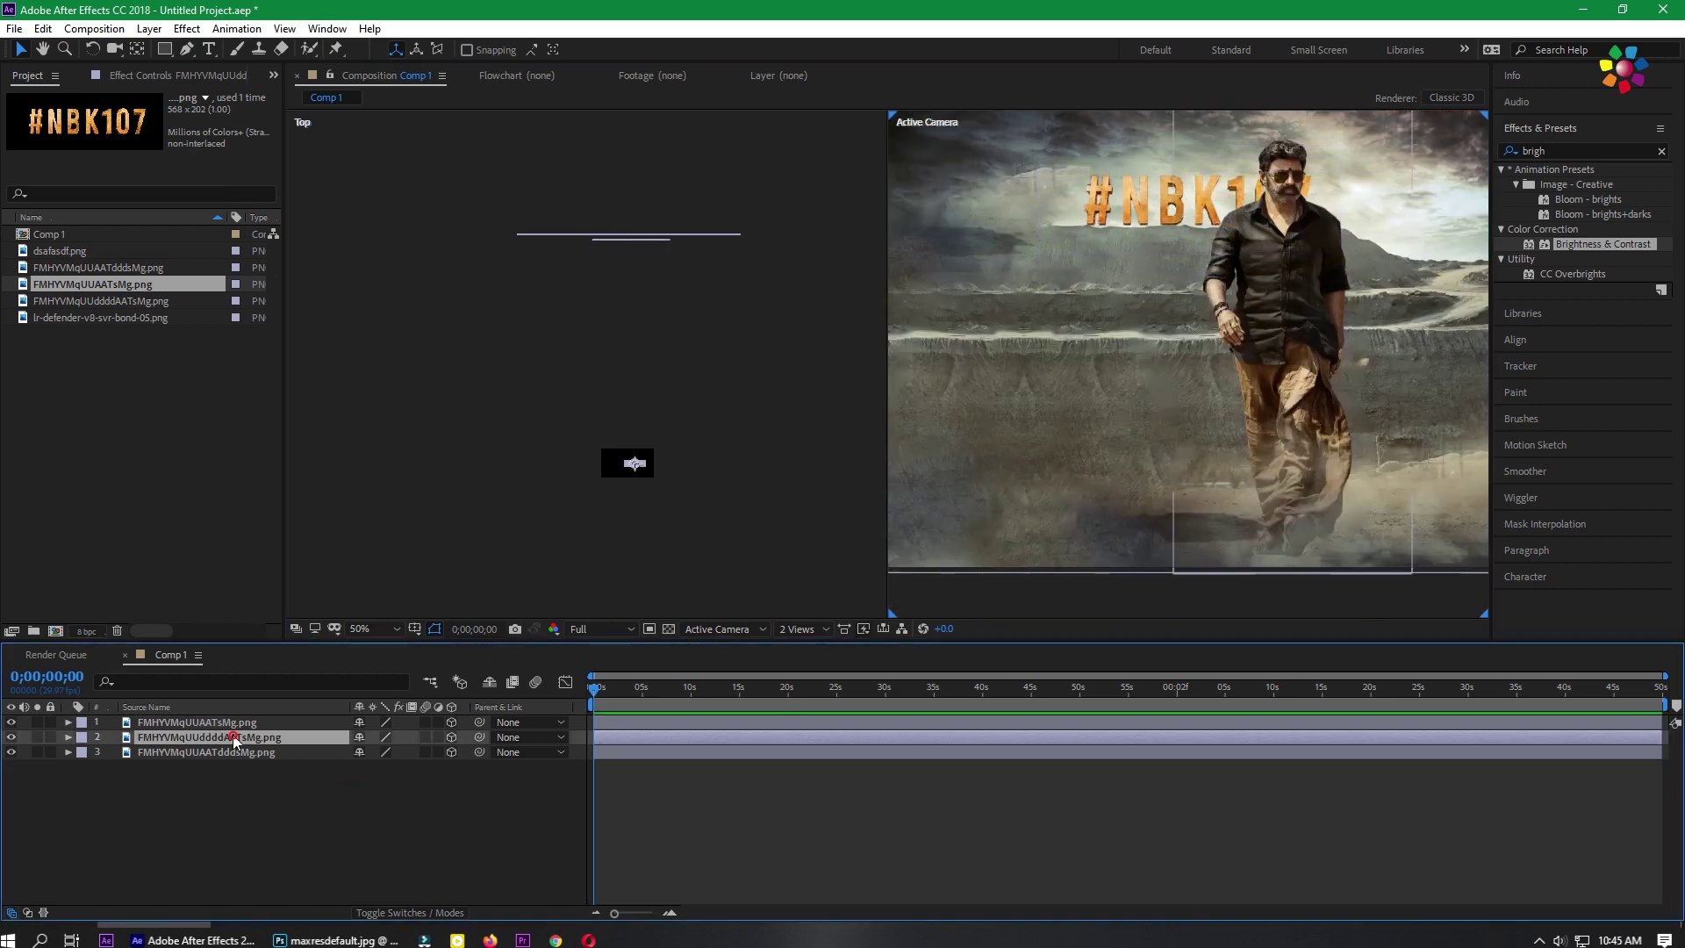
{"action": "left_click", "coordinate": [167, 723]}
{"action": "left_click", "coordinate": [167, 740]}
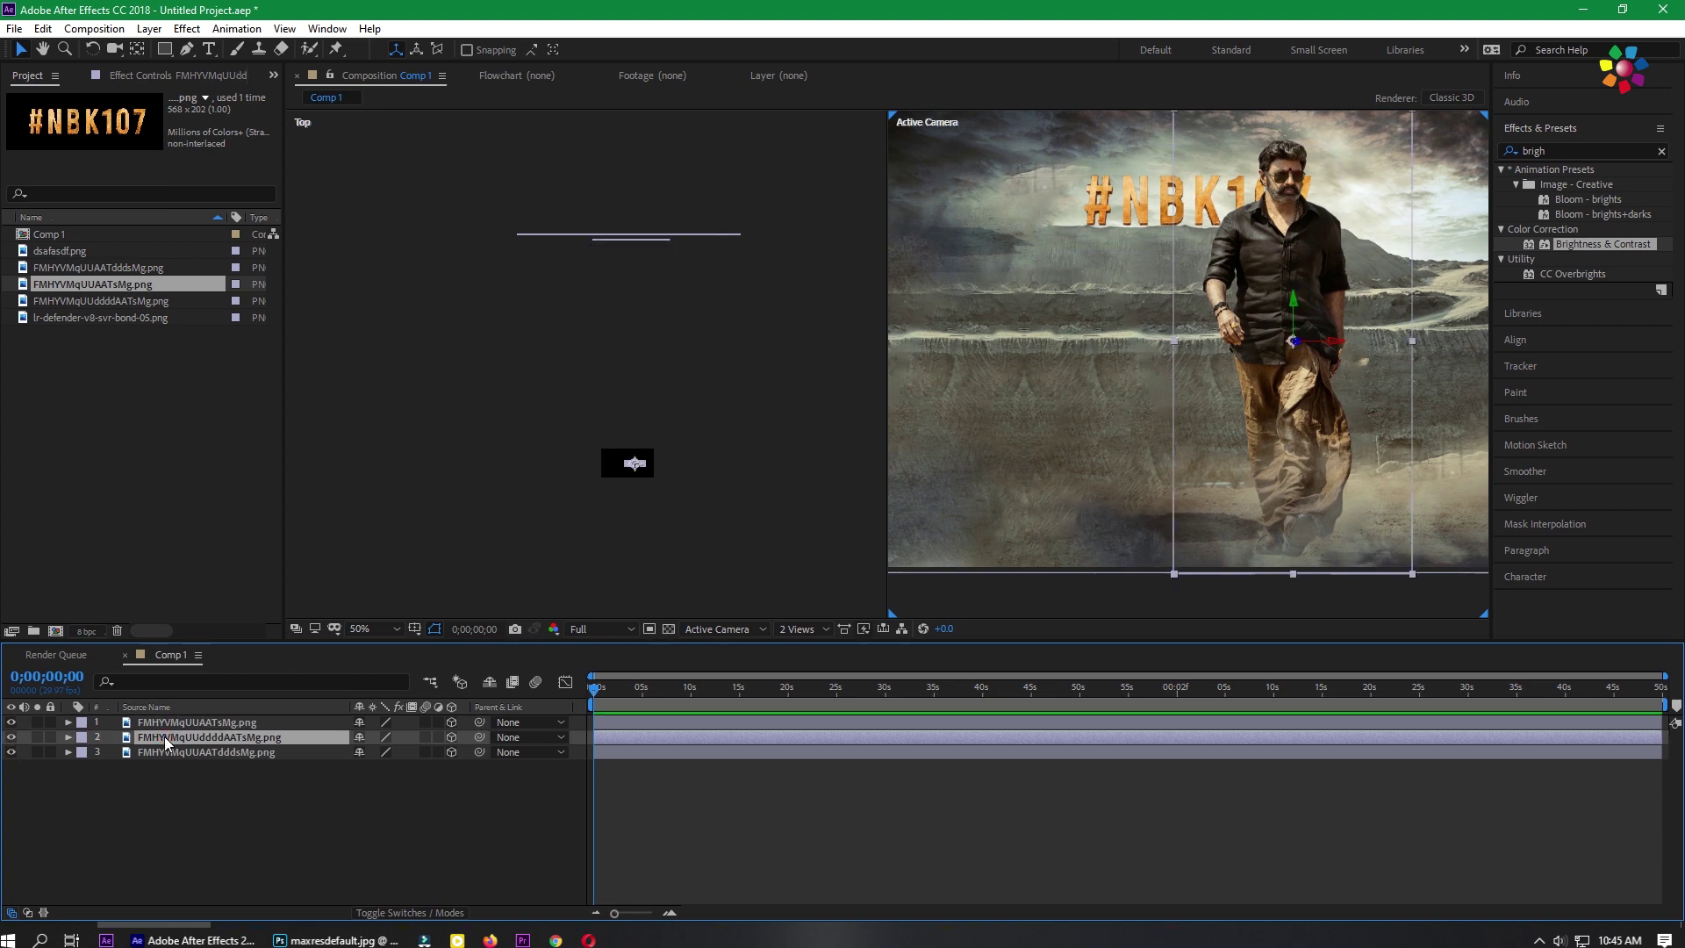
{"action": "left_click", "coordinate": [640, 460]}
{"action": "left_click_drag", "start_coordinate": [622, 454], "coordinate": [595, 287]}
{"action": "key", "text": "ctrl+z"}
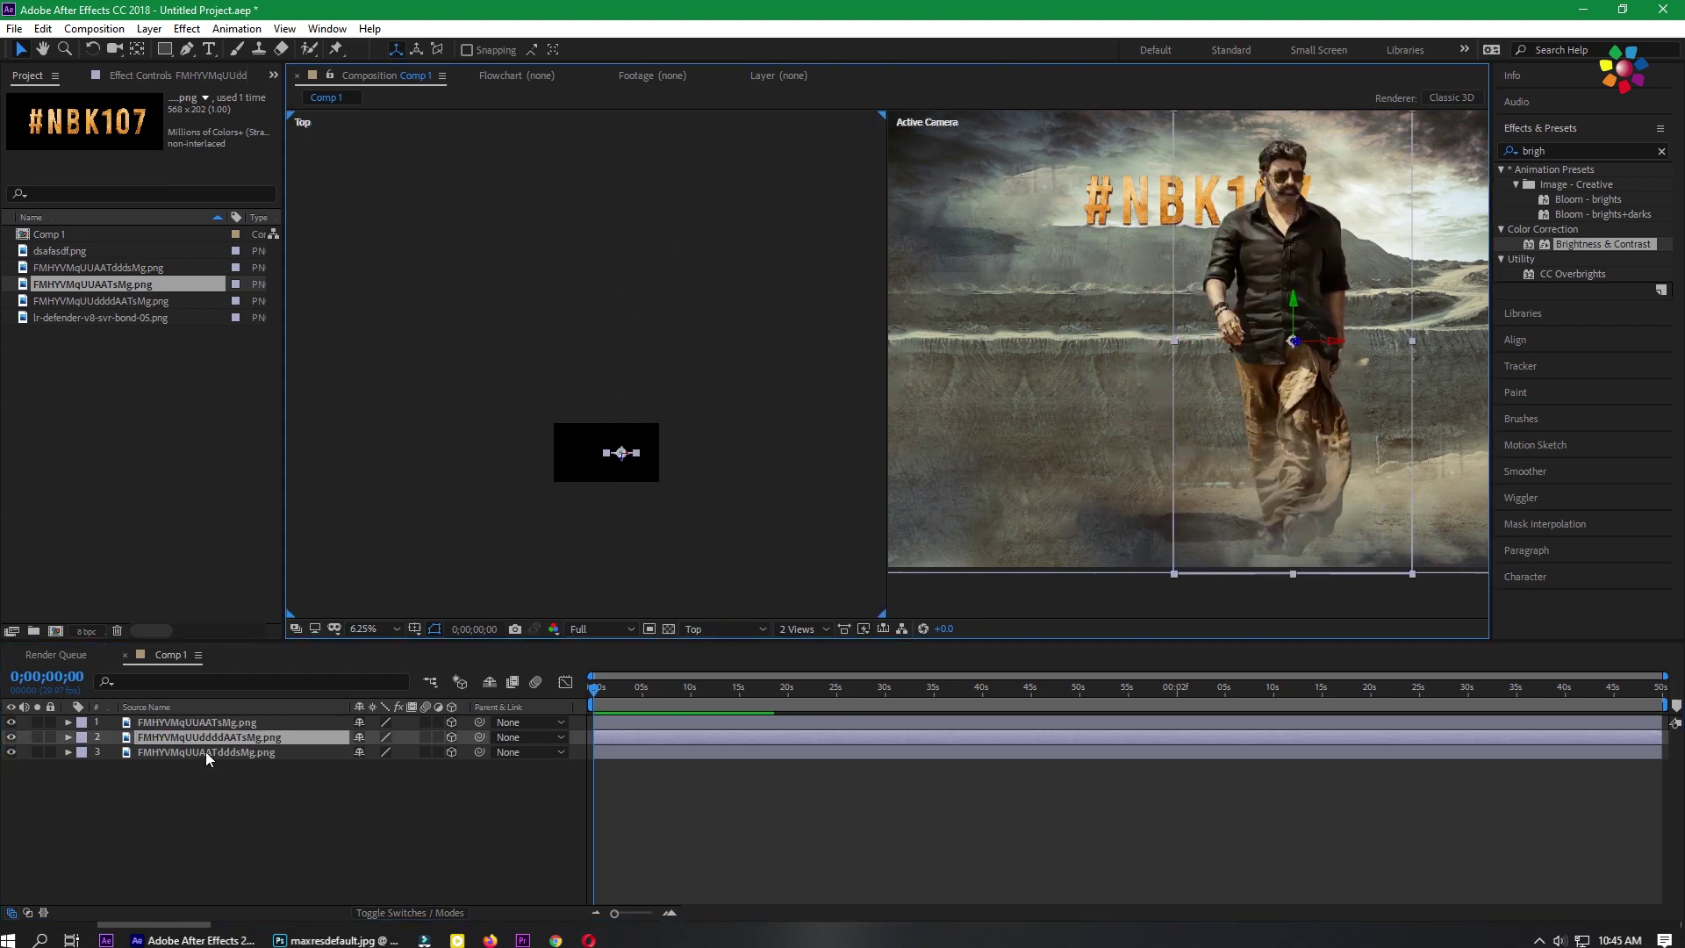
- Add the car image lr-defender-v8-svr-bond-05.png to the composition as the top layer and make it 3D
{"action": "left_click", "coordinate": [206, 752]}
{"action": "left_click", "coordinate": [177, 736]}
{"action": "left_click", "coordinate": [175, 722]}
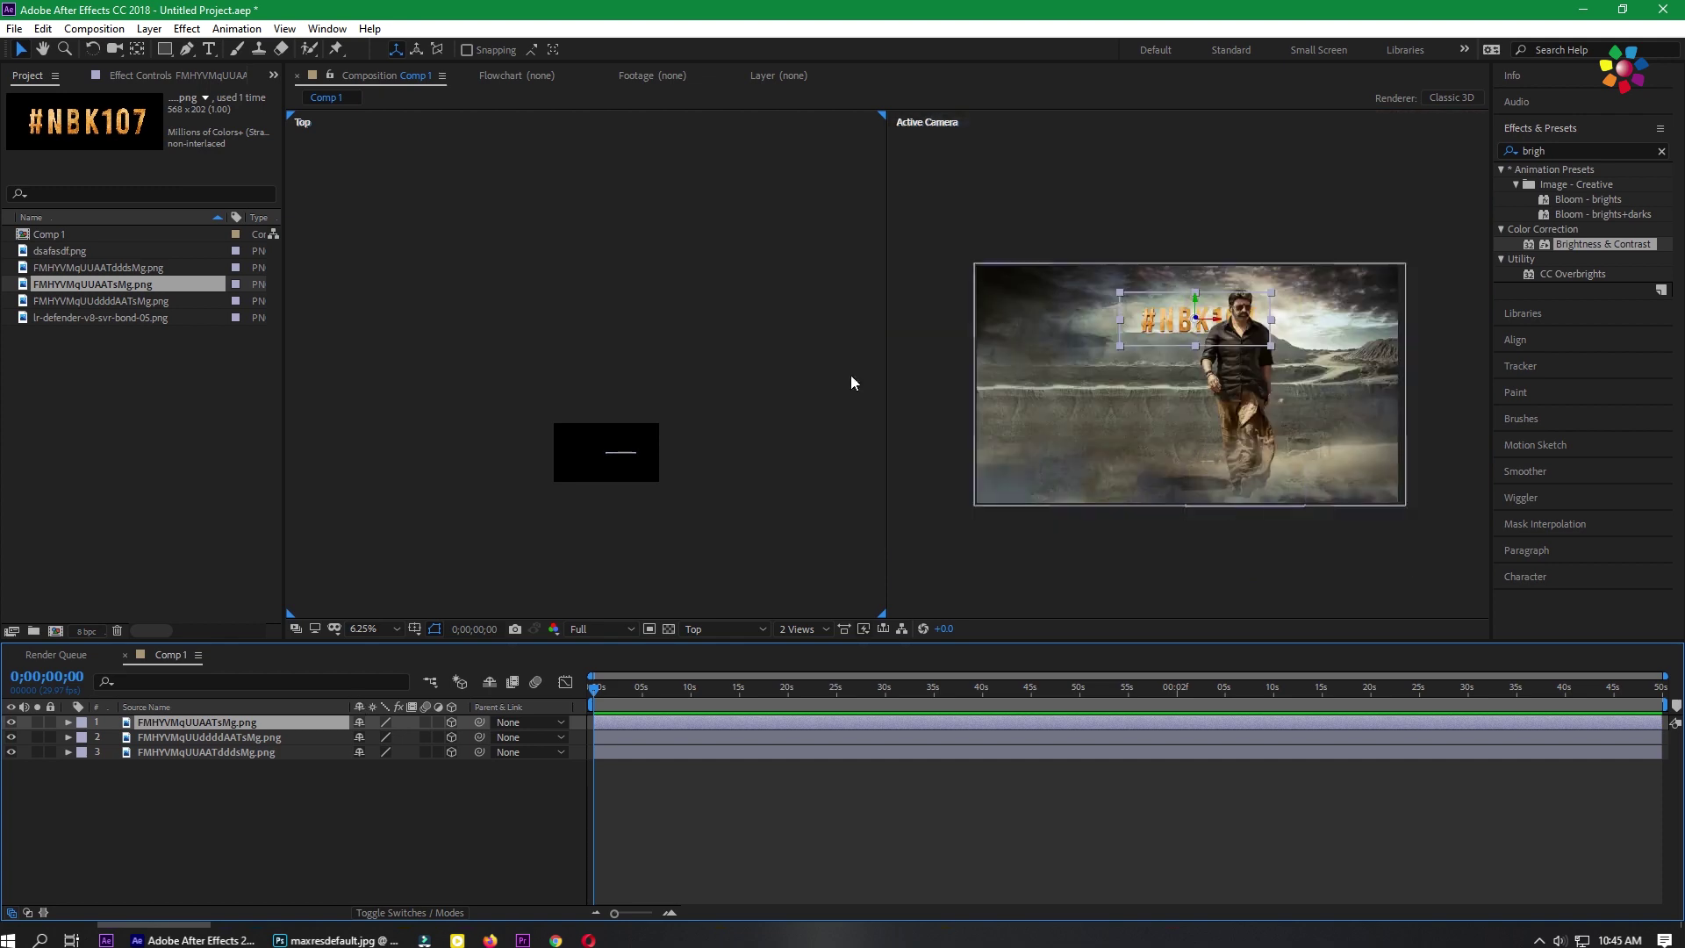
{"action": "left_click", "coordinate": [97, 267]}
{"action": "left_click", "coordinate": [92, 284]}
{"action": "left_click", "coordinate": [97, 301]}
{"action": "left_click", "coordinate": [83, 317]}
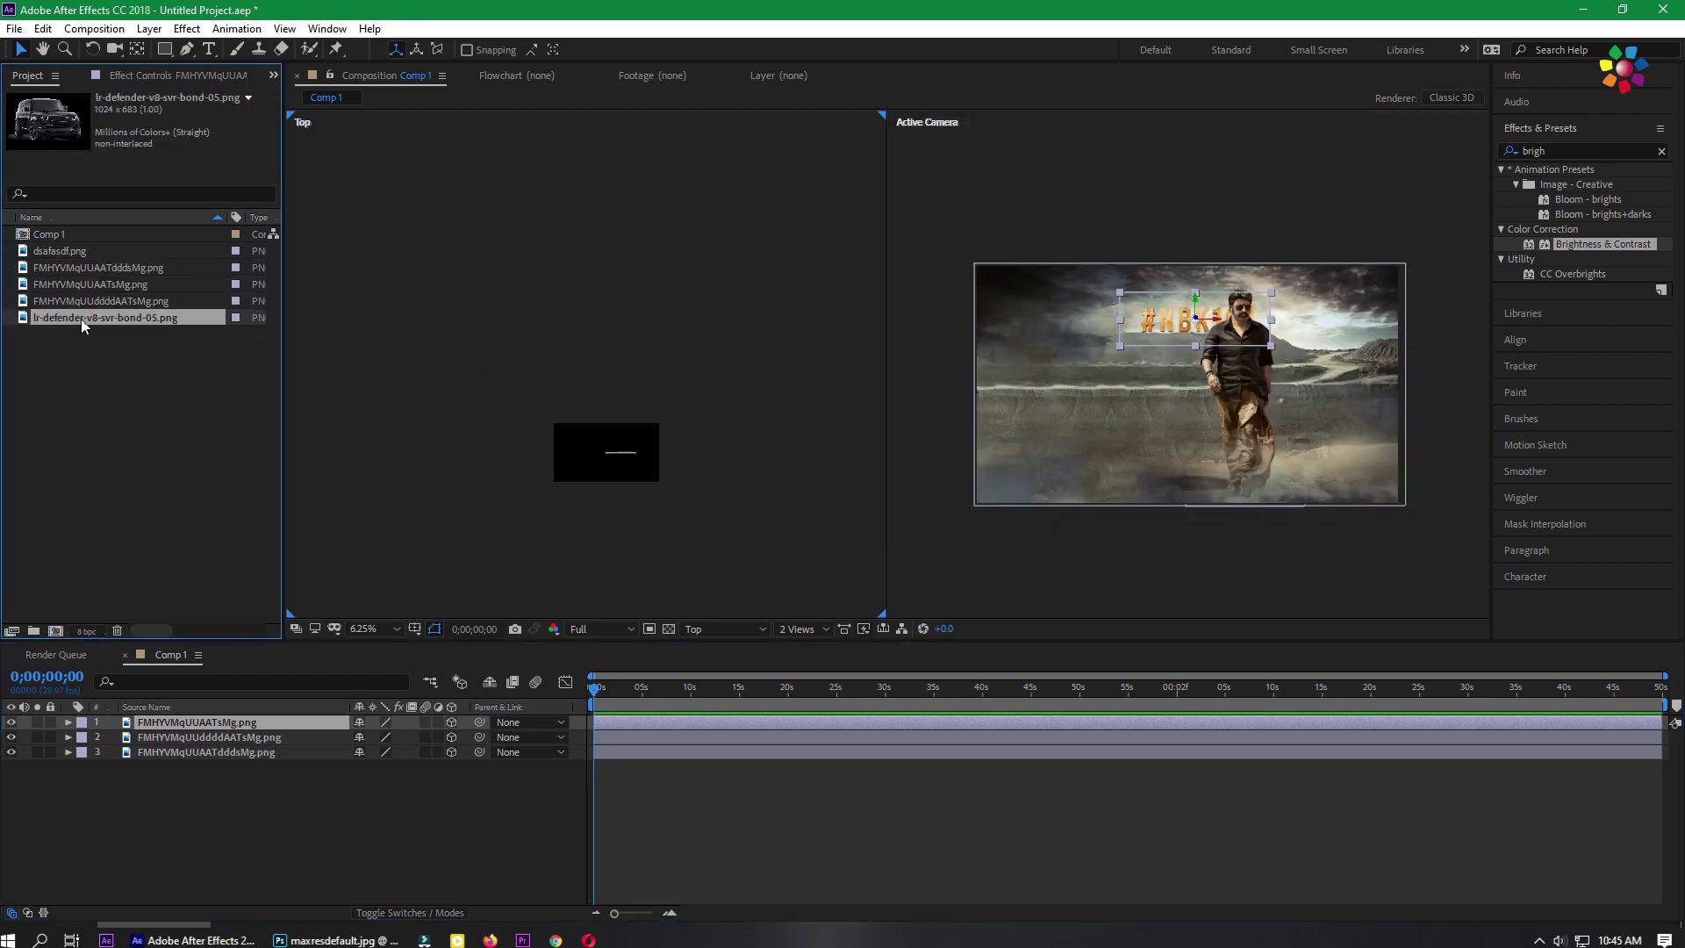
{"action": "left_click_drag", "start_coordinate": [223, 713], "coordinate": [224, 718]}
{"action": "scroll", "coordinate": [1128, 388], "scroll_direction": "up", "scroll_amount": 2}
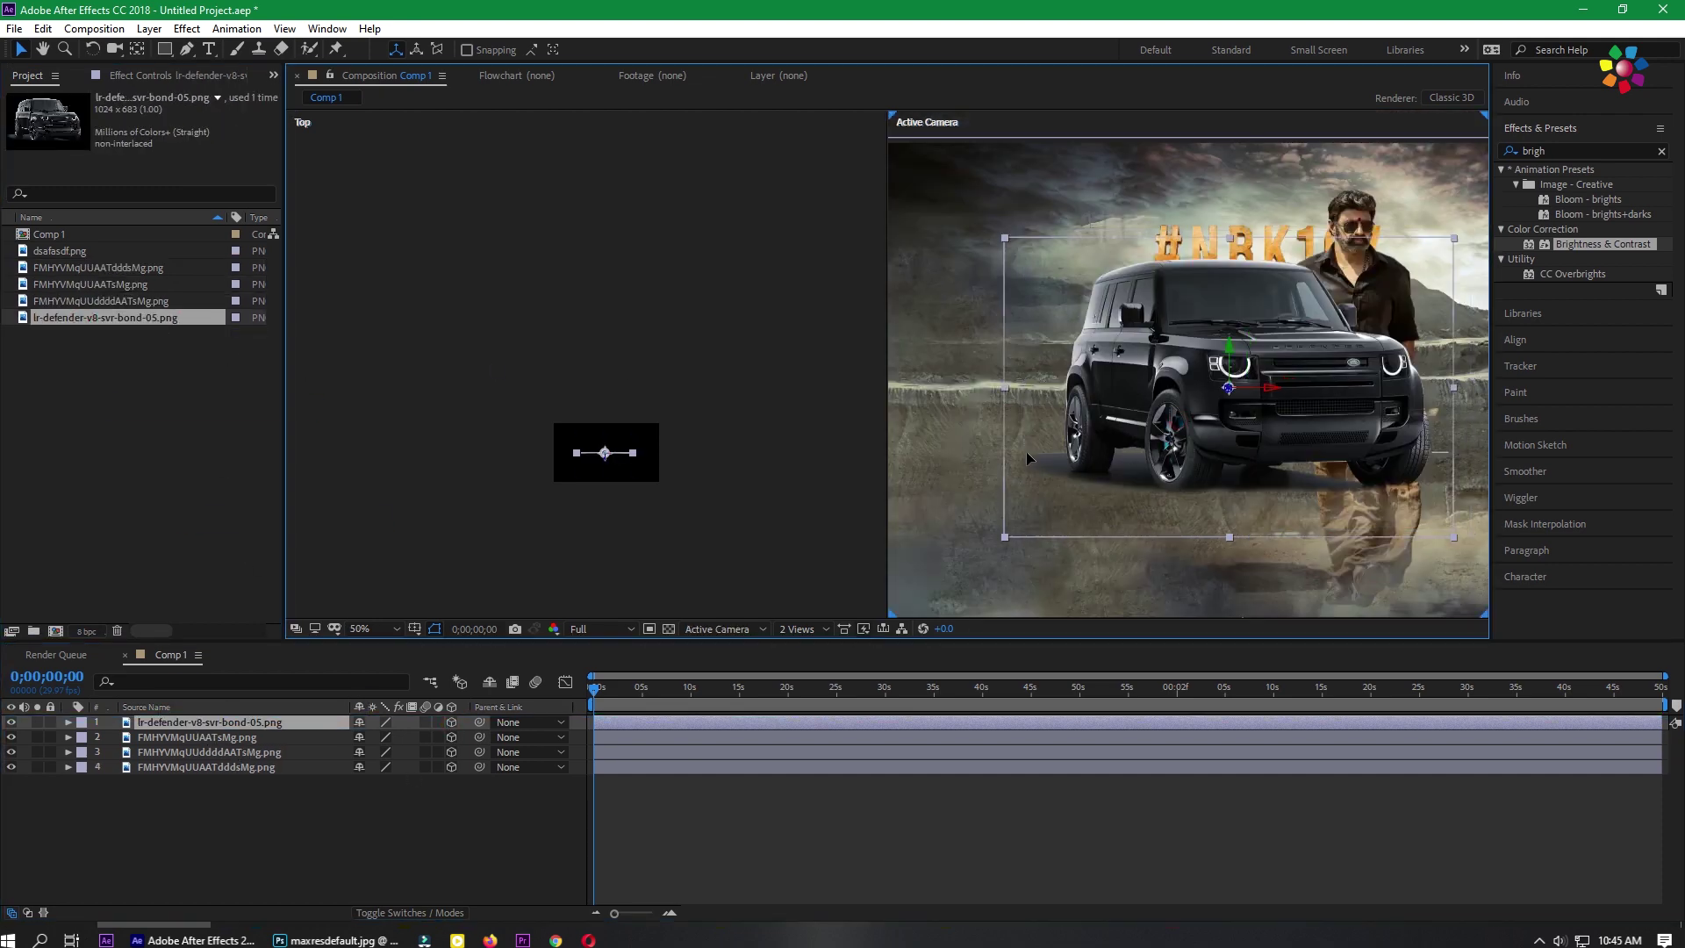
- Push the car back in depth between the man and the title, and enlarge it over the lower left of the frame
{"action": "left_click_drag", "start_coordinate": [1027, 452], "coordinate": [894, 491]}
{"action": "left_click", "coordinate": [721, 464]}
{"action": "left_click_drag", "start_coordinate": [589, 451], "coordinate": [623, 317]}
{"action": "scroll", "coordinate": [1225, 442], "scroll_direction": "down", "scroll_amount": 2}
{"action": "scroll", "coordinate": [689, 298], "scroll_direction": "down", "scroll_amount": 1}
{"action": "left_click_drag", "start_coordinate": [780, 329], "coordinate": [732, 385]}
{"action": "left_click", "coordinate": [1241, 443]}
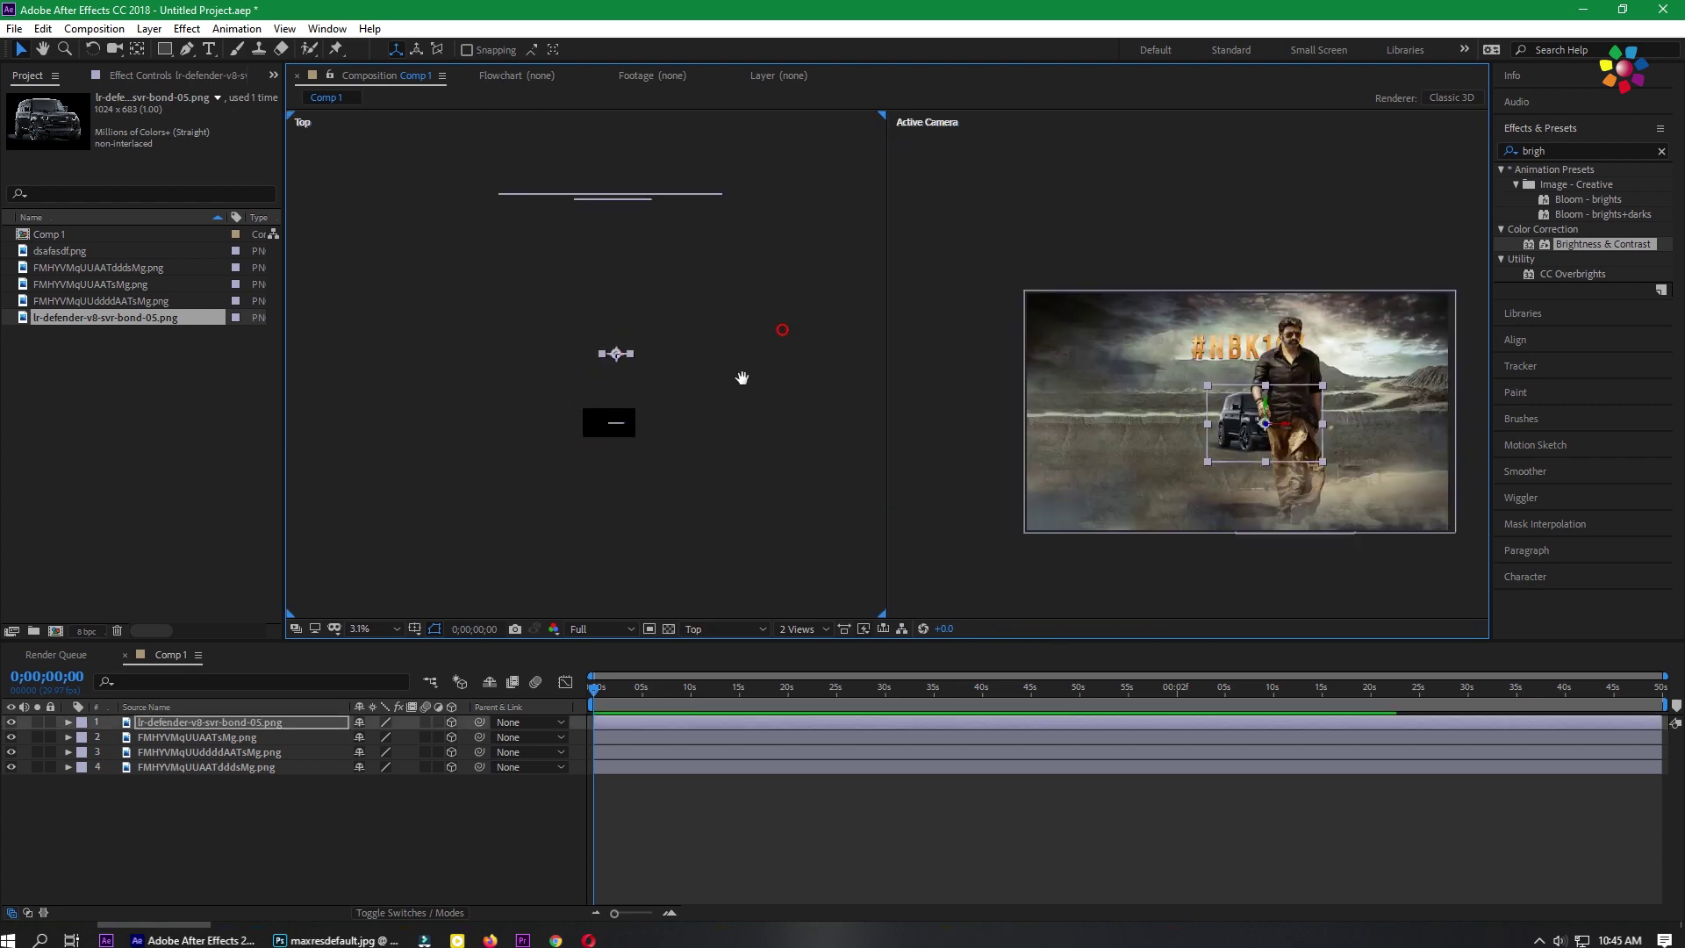
{"action": "left_click_drag", "start_coordinate": [1242, 441], "coordinate": [1003, 556]}
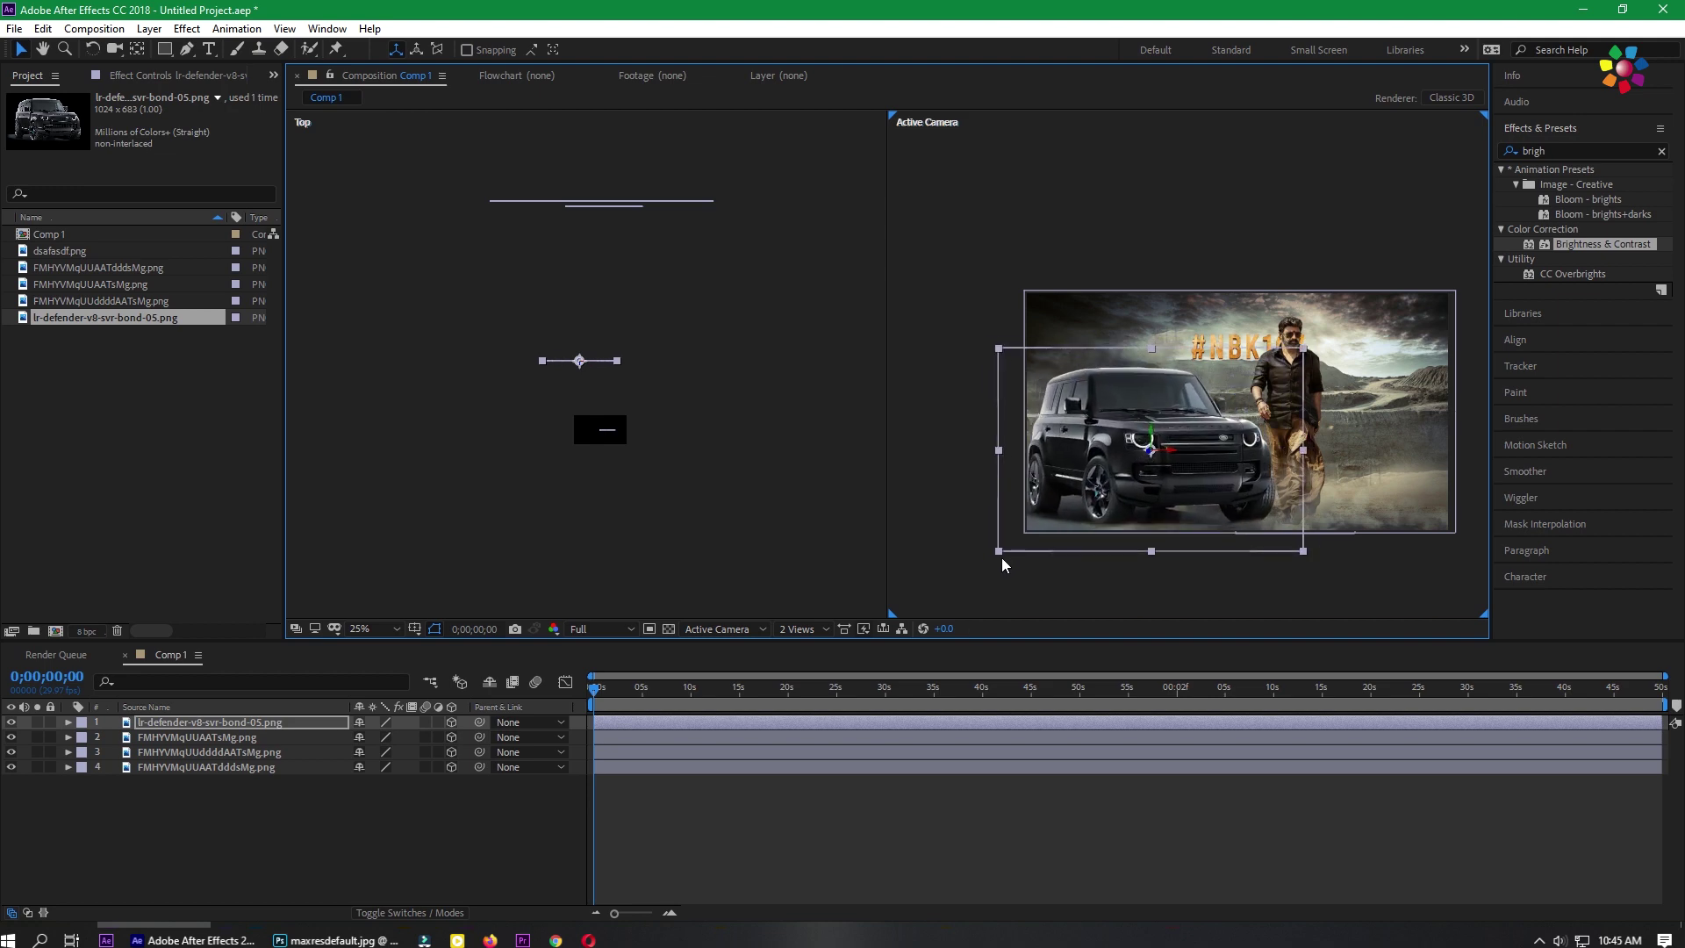
- Shift the man slightly to the right so he stands beside the car
{"action": "scroll", "coordinate": [1325, 408], "scroll_direction": "up", "scroll_amount": 2}
{"action": "left_click", "coordinate": [1323, 393]}
{"action": "left_click_drag", "start_coordinate": [1323, 392], "coordinate": [1357, 392]}
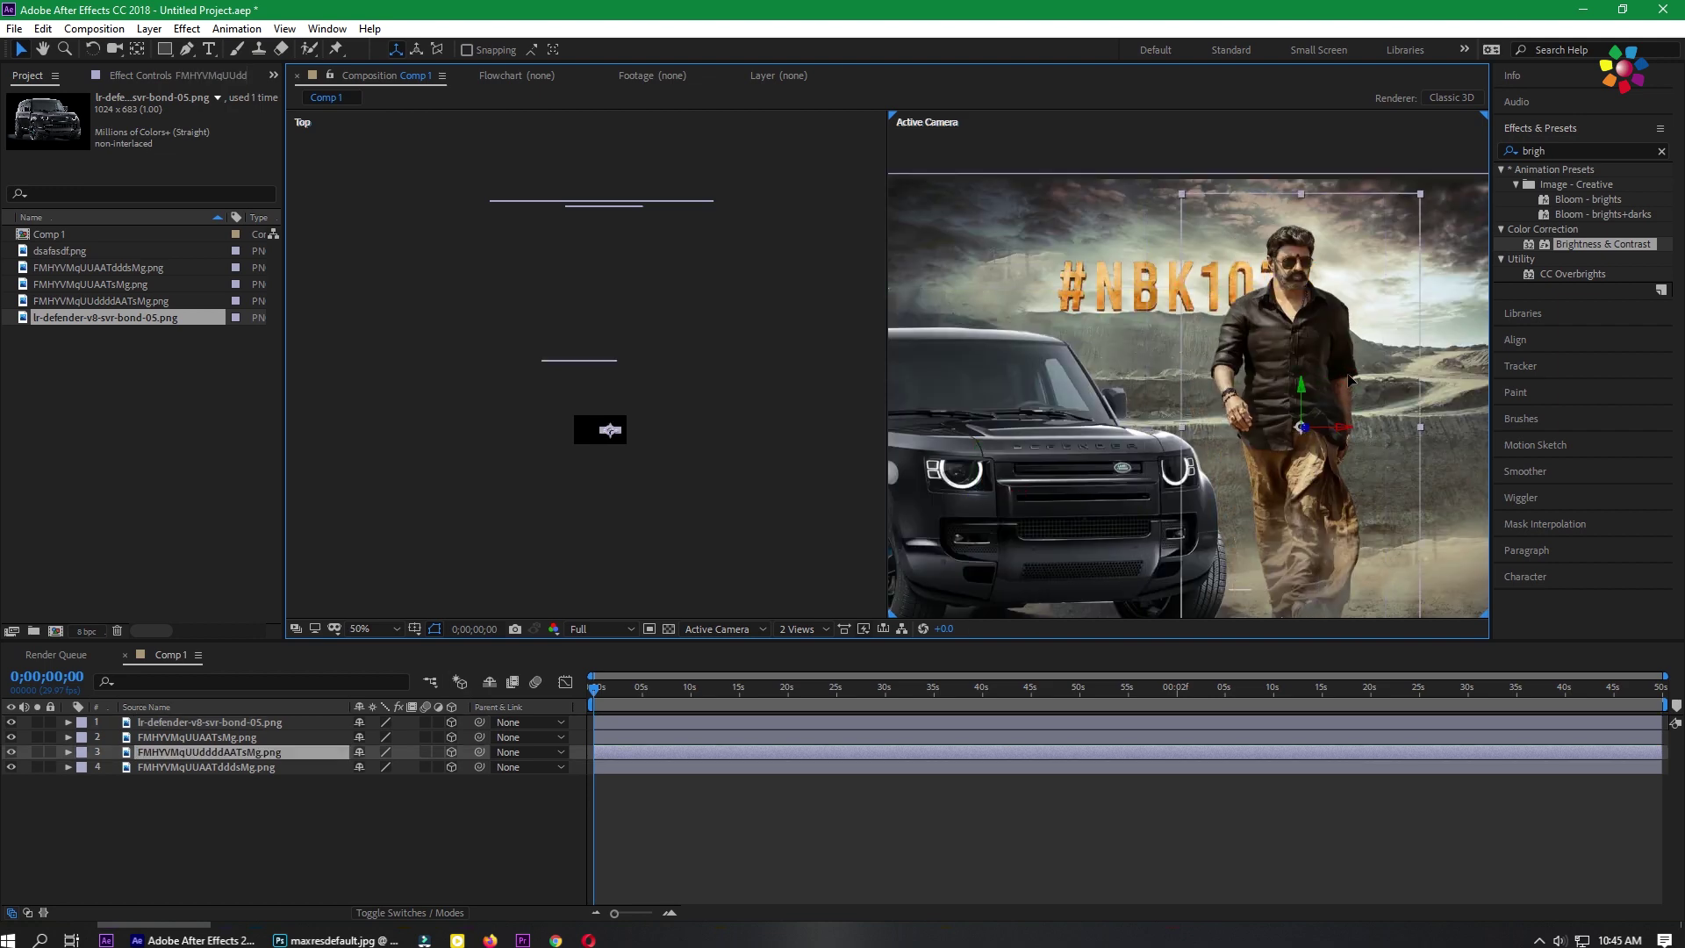
{"action": "left_click_drag", "start_coordinate": [1112, 441], "coordinate": [1146, 409]}
- Switch the composition viewer to the single-view layout showing the active camera
{"action": "left_click", "coordinate": [802, 630]}
{"action": "left_click", "coordinate": [810, 647]}
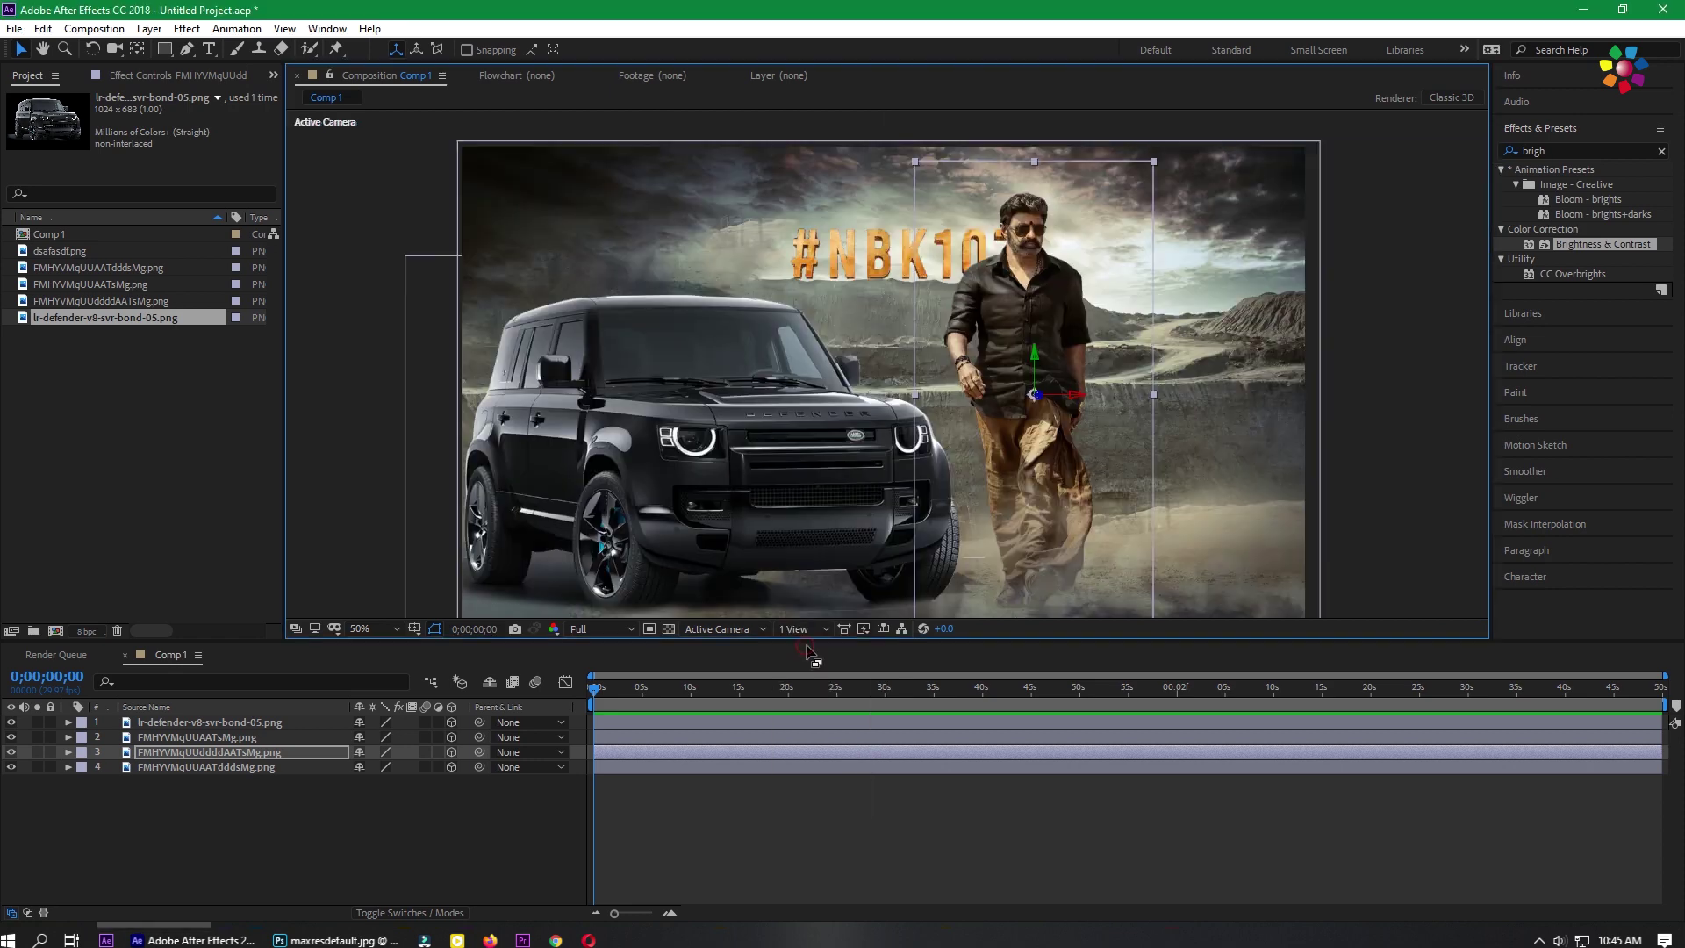
{"action": "left_click_drag", "start_coordinate": [931, 552], "coordinate": [1013, 507]}
- Create a two-node camera named Camera 1 with the 50mm preset
{"action": "left_click", "coordinate": [406, 822]}
{"action": "right_click", "coordinate": [402, 797]}
{"action": "mouse_move", "coordinate": [491, 607]}
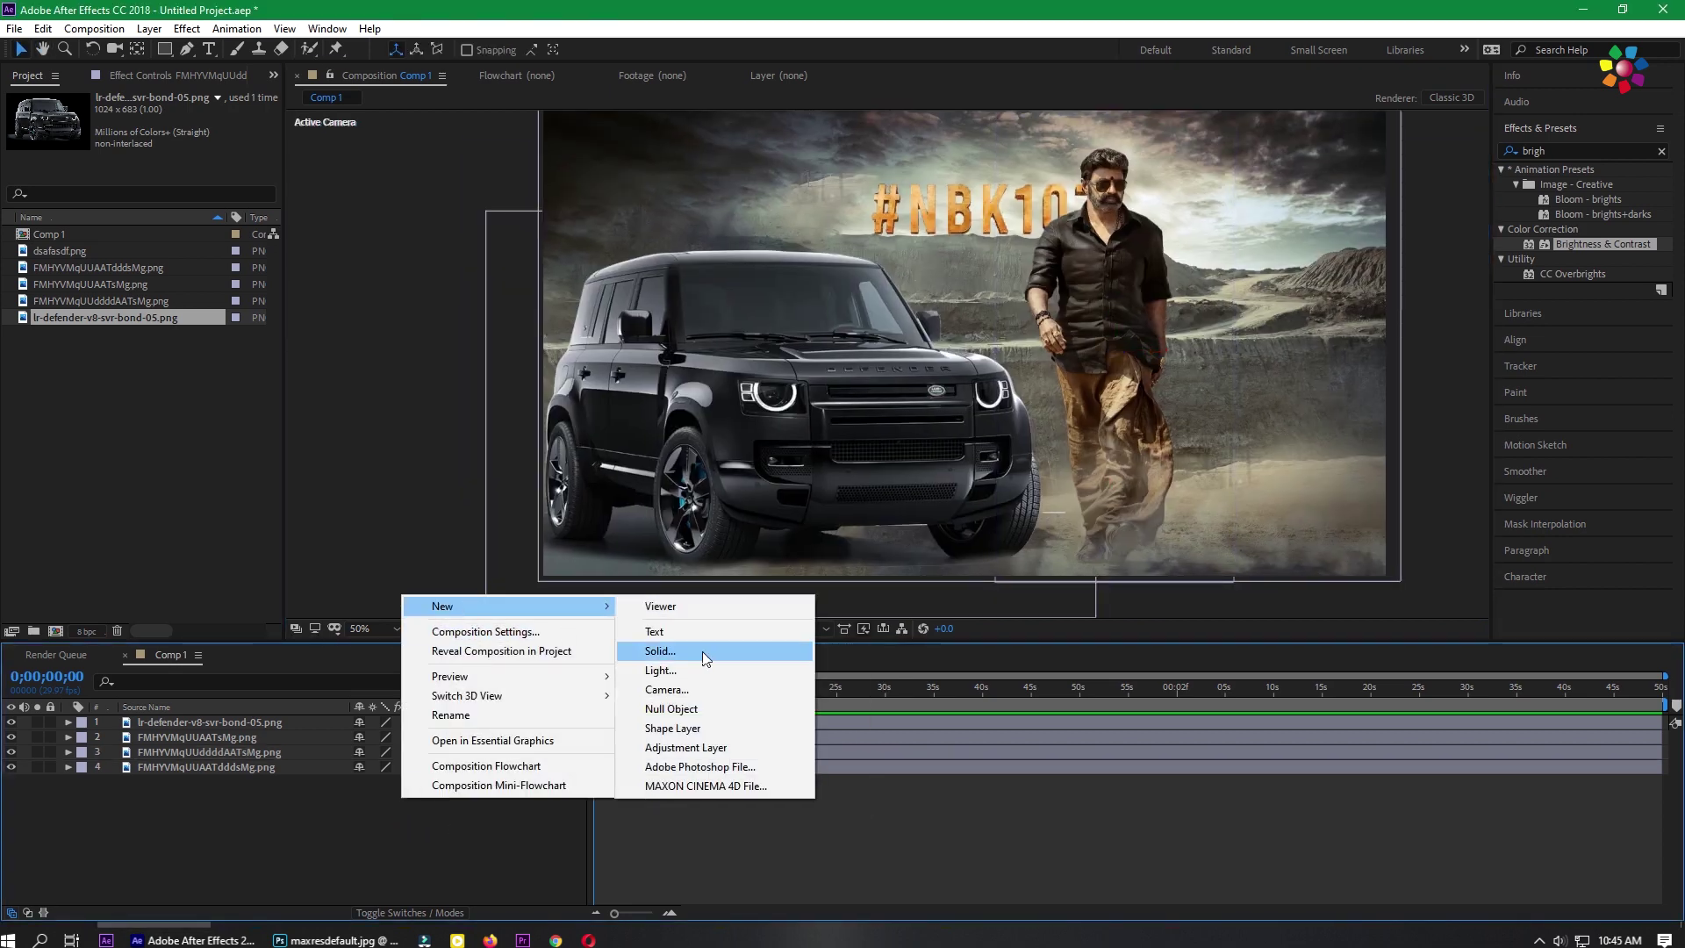
{"action": "left_click", "coordinate": [667, 689]}
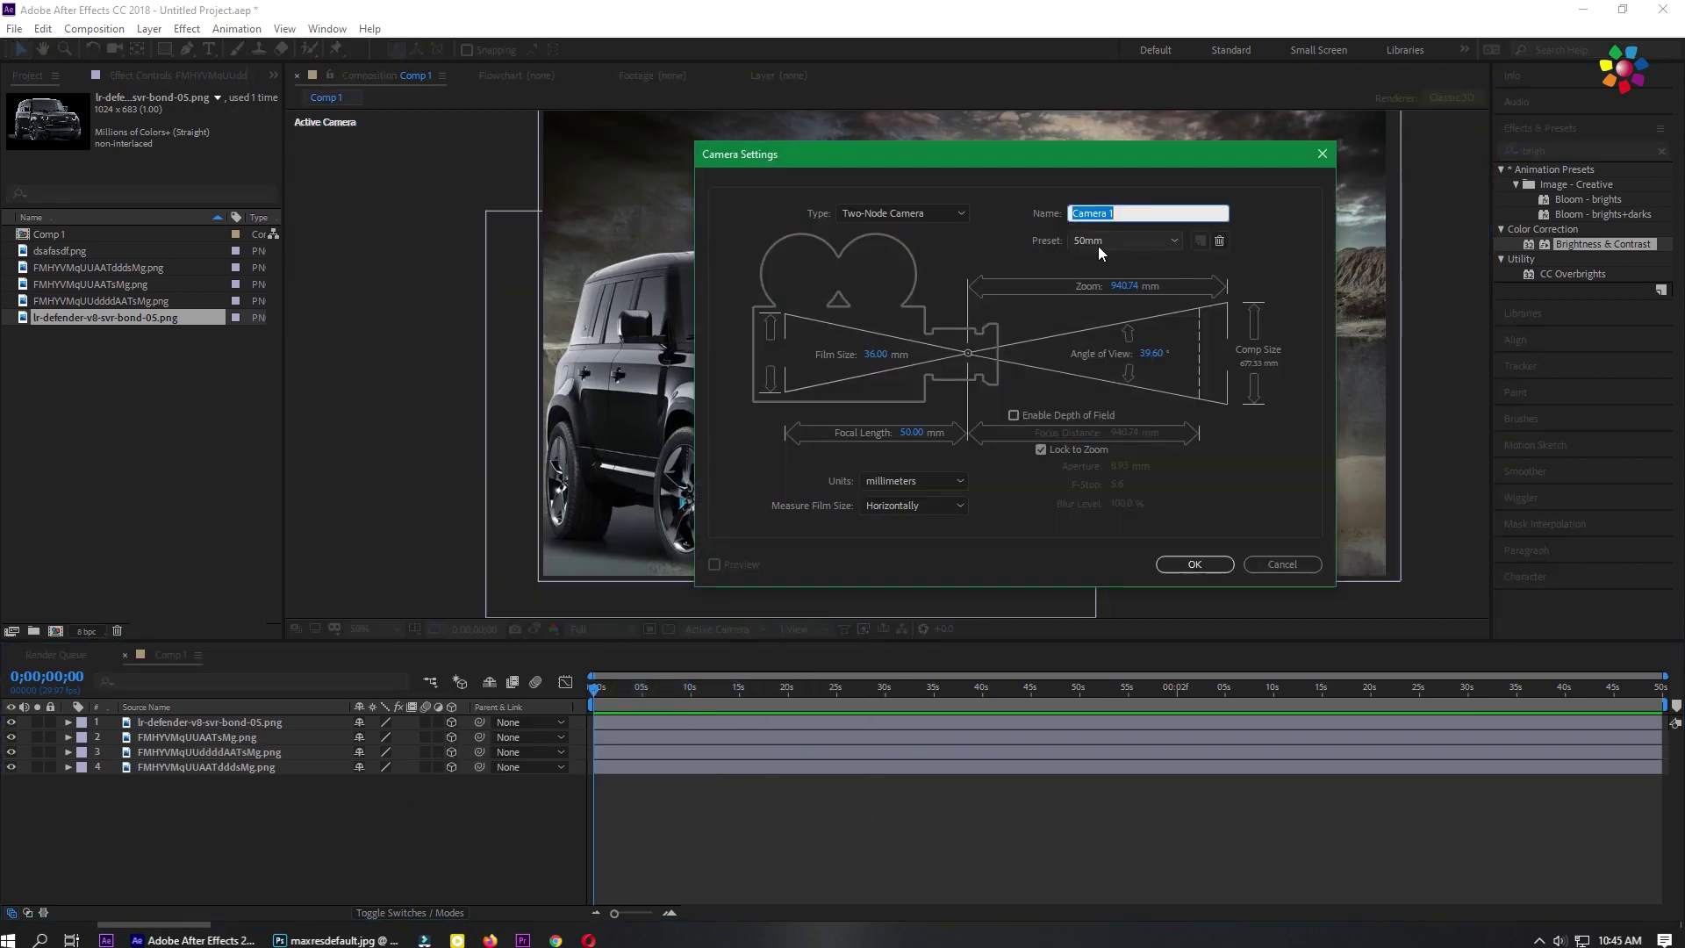
{"action": "left_click", "coordinate": [1194, 564]}
- Add a 3D null object and parent Camera 1 to it
{"action": "right_click", "coordinate": [417, 816]}
{"action": "mouse_move", "coordinate": [456, 626]}
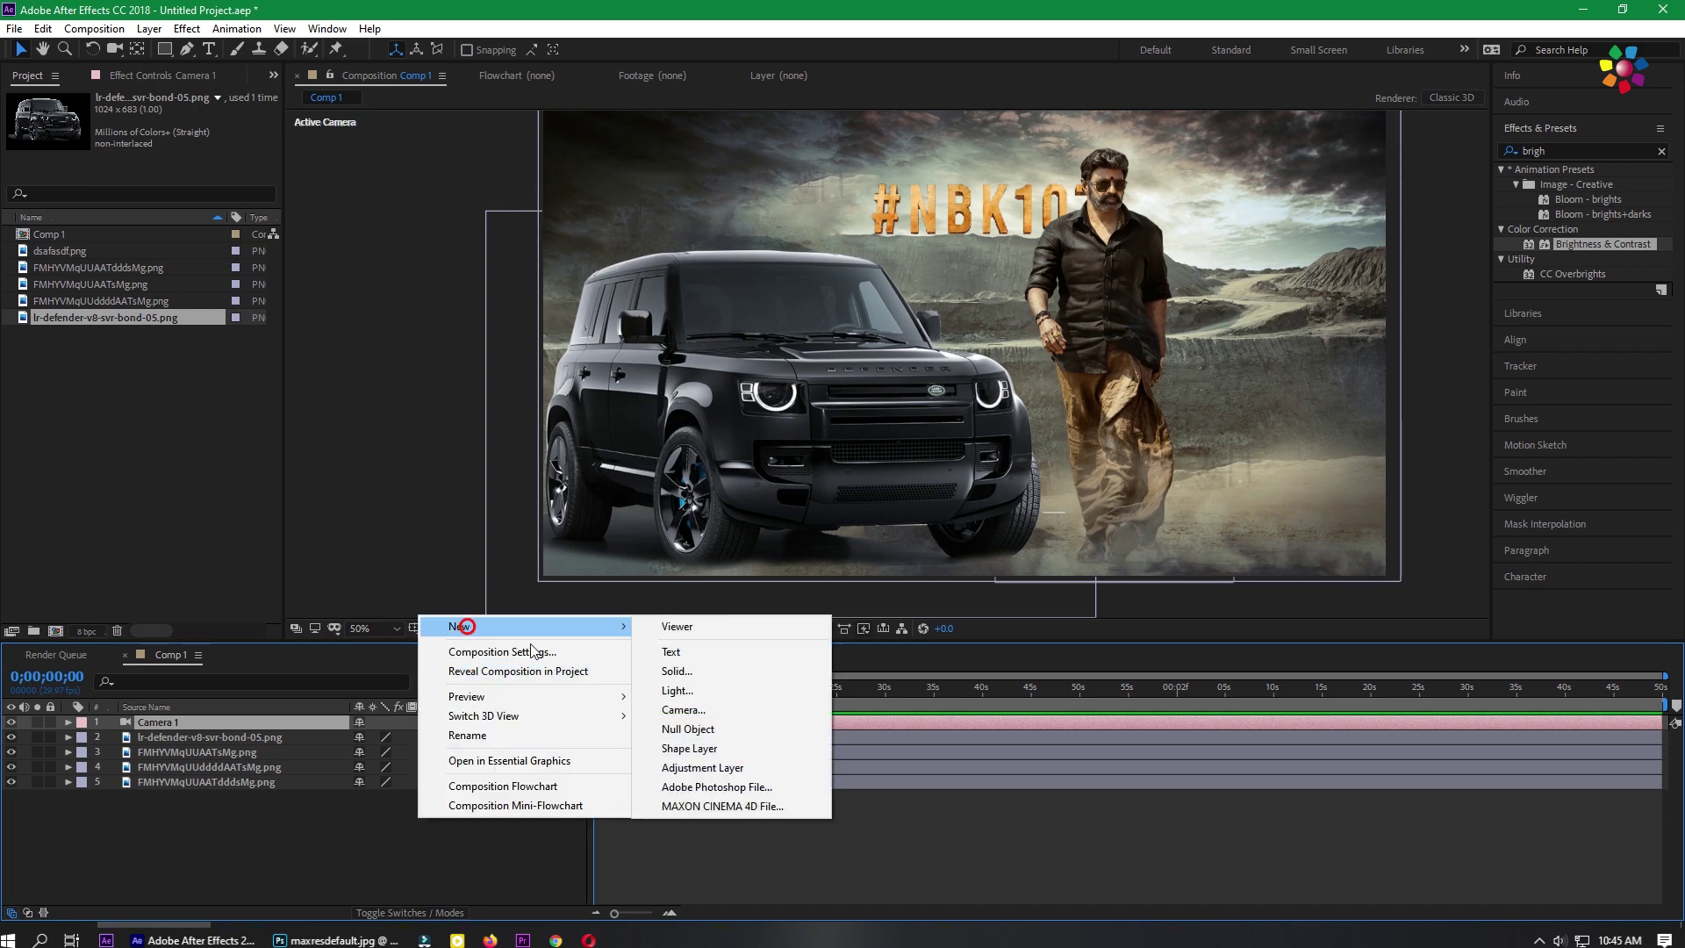
{"action": "left_click", "coordinate": [690, 729]}
- Keyframe Null 1's position at the start, and set it to 960, -289, 7419 at 0;00;03;26
{"action": "left_click", "coordinate": [69, 722]}
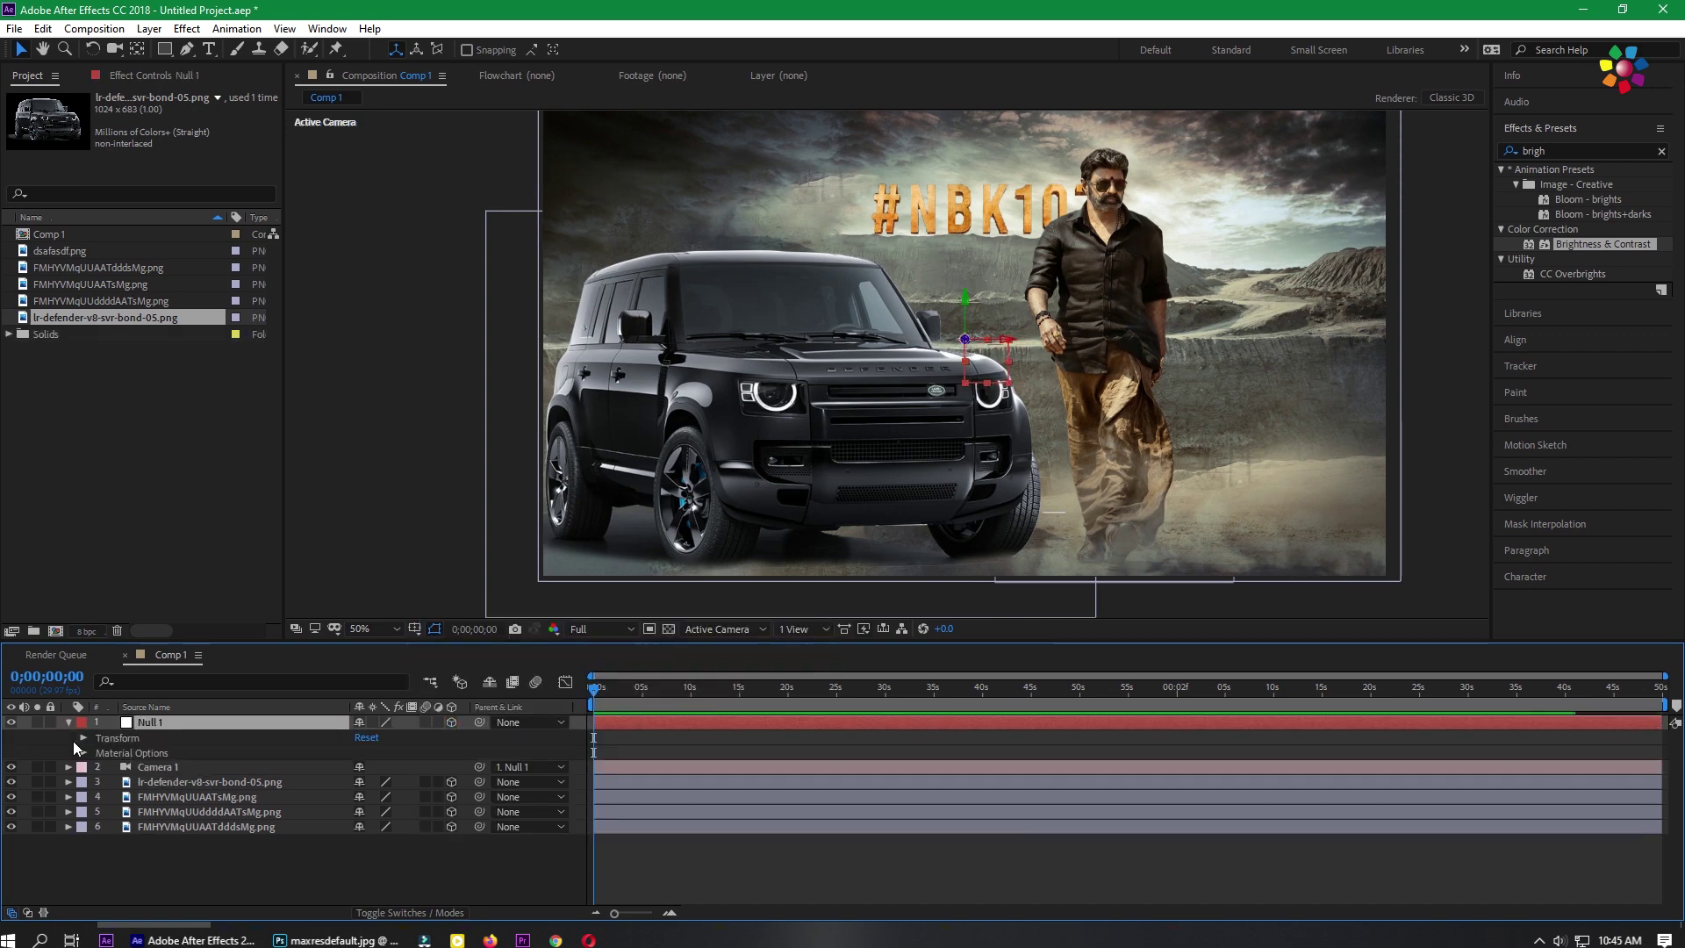
{"action": "left_click", "coordinate": [84, 738]}
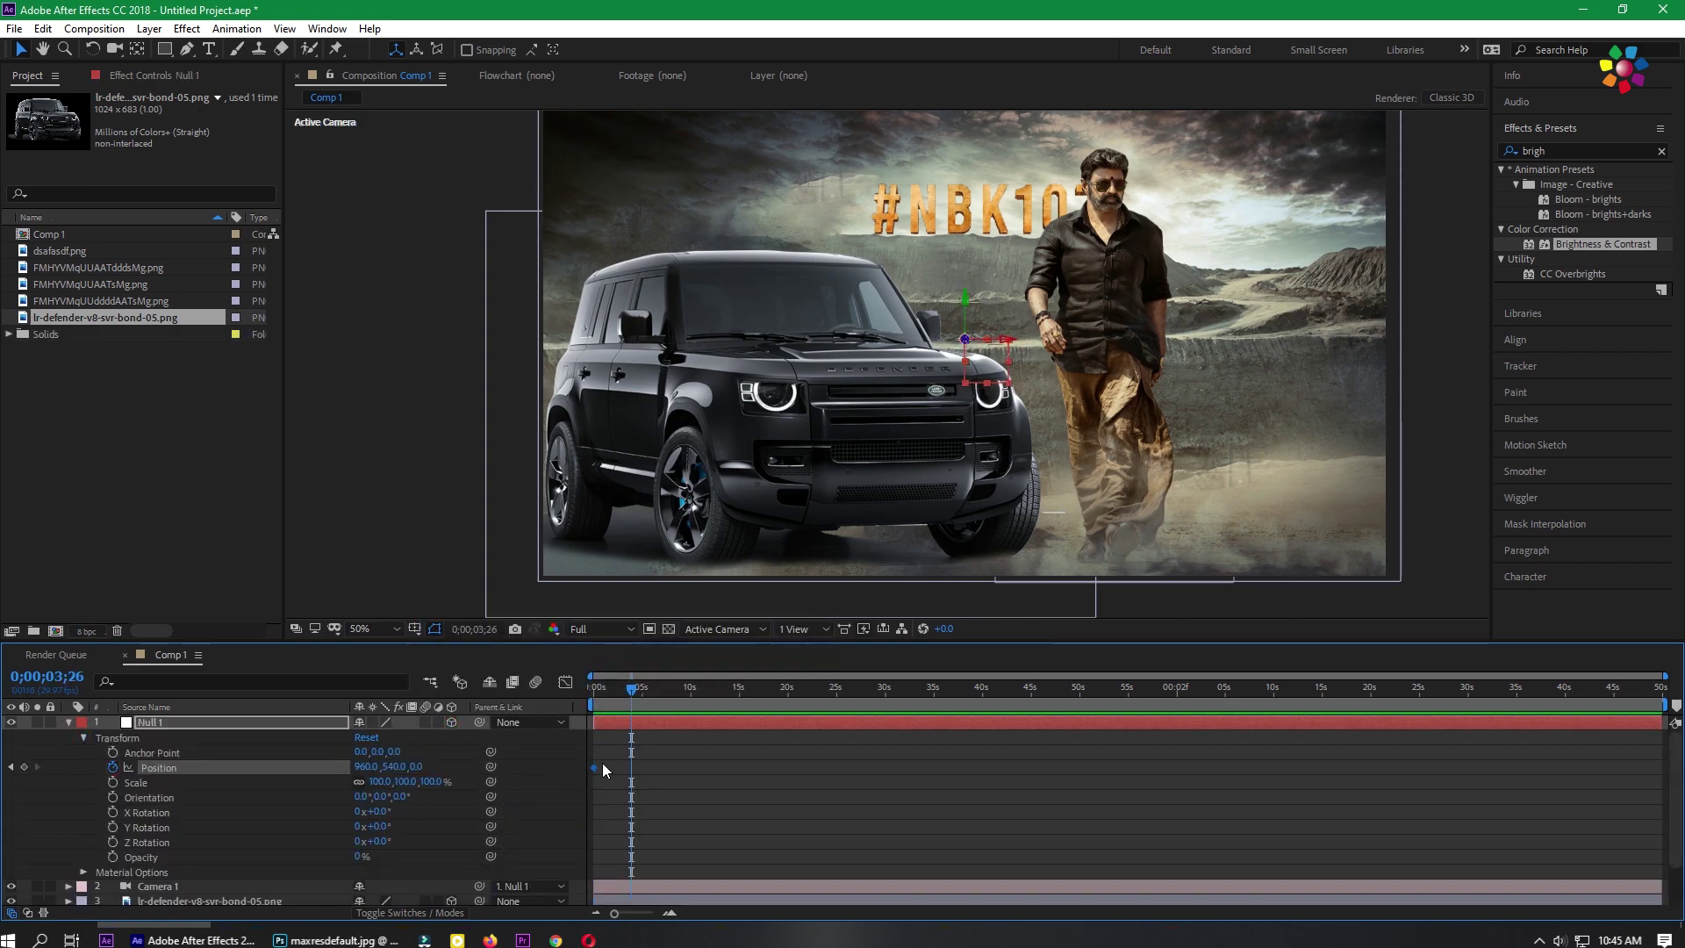
{"action": "left_click_drag", "start_coordinate": [415, 766], "coordinate": [614, 804]}
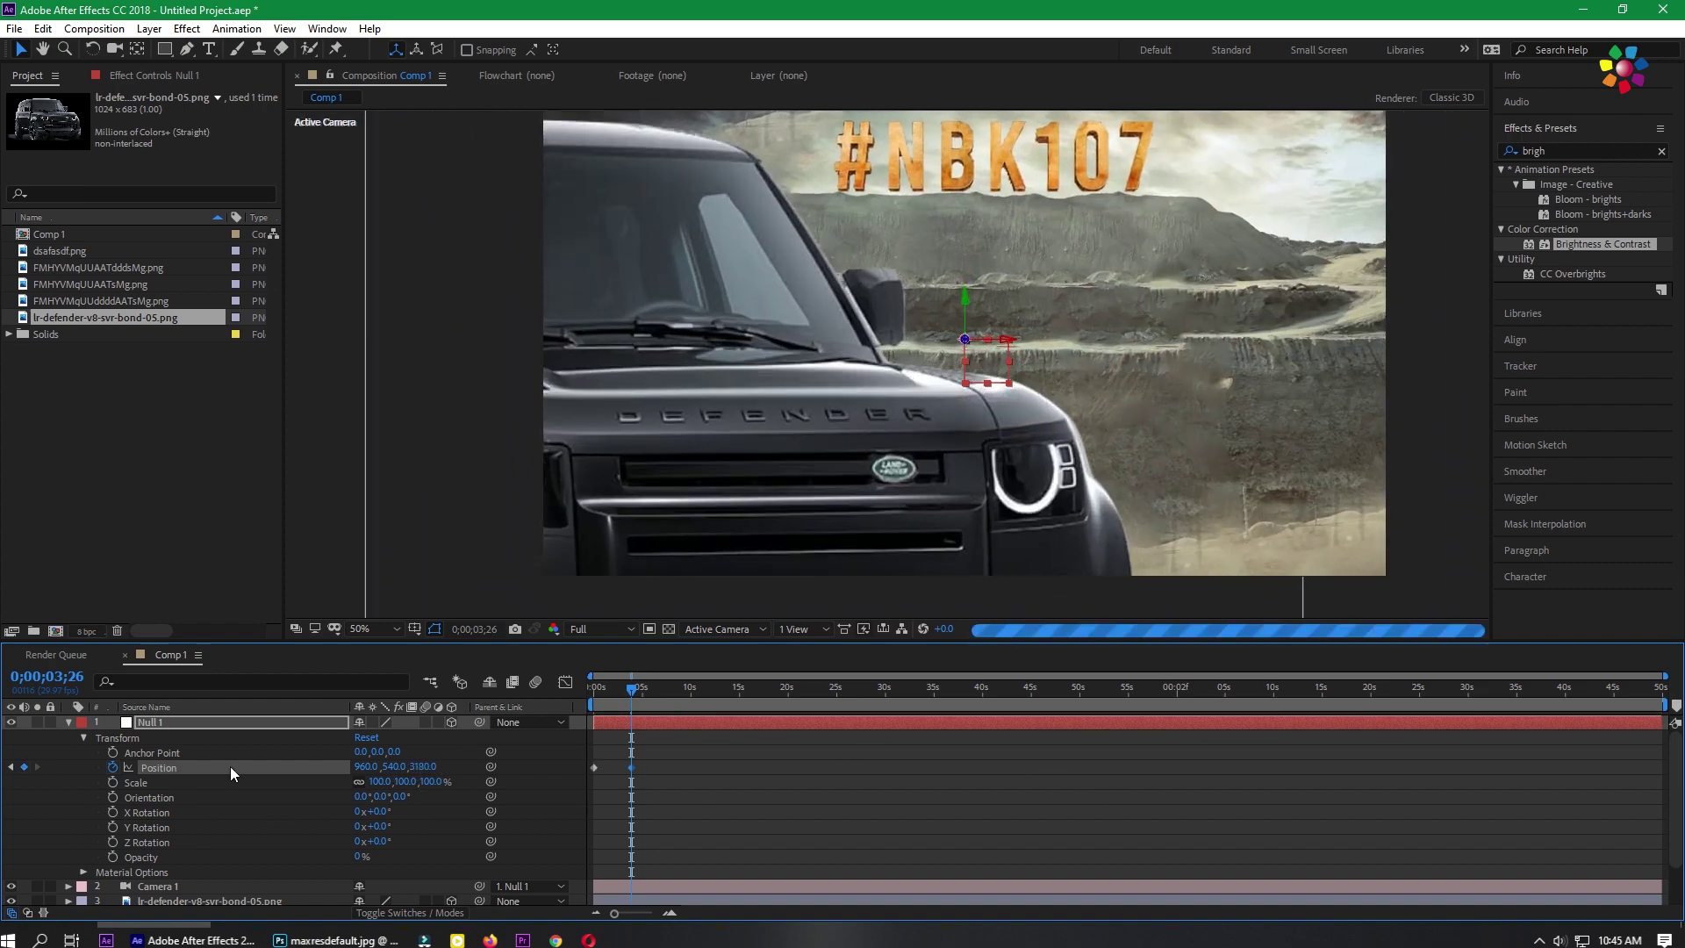
{"action": "left_click_drag", "start_coordinate": [394, 766], "coordinate": [287, 773]}
{"action": "left_click_drag", "start_coordinate": [422, 766], "coordinate": [487, 775]}
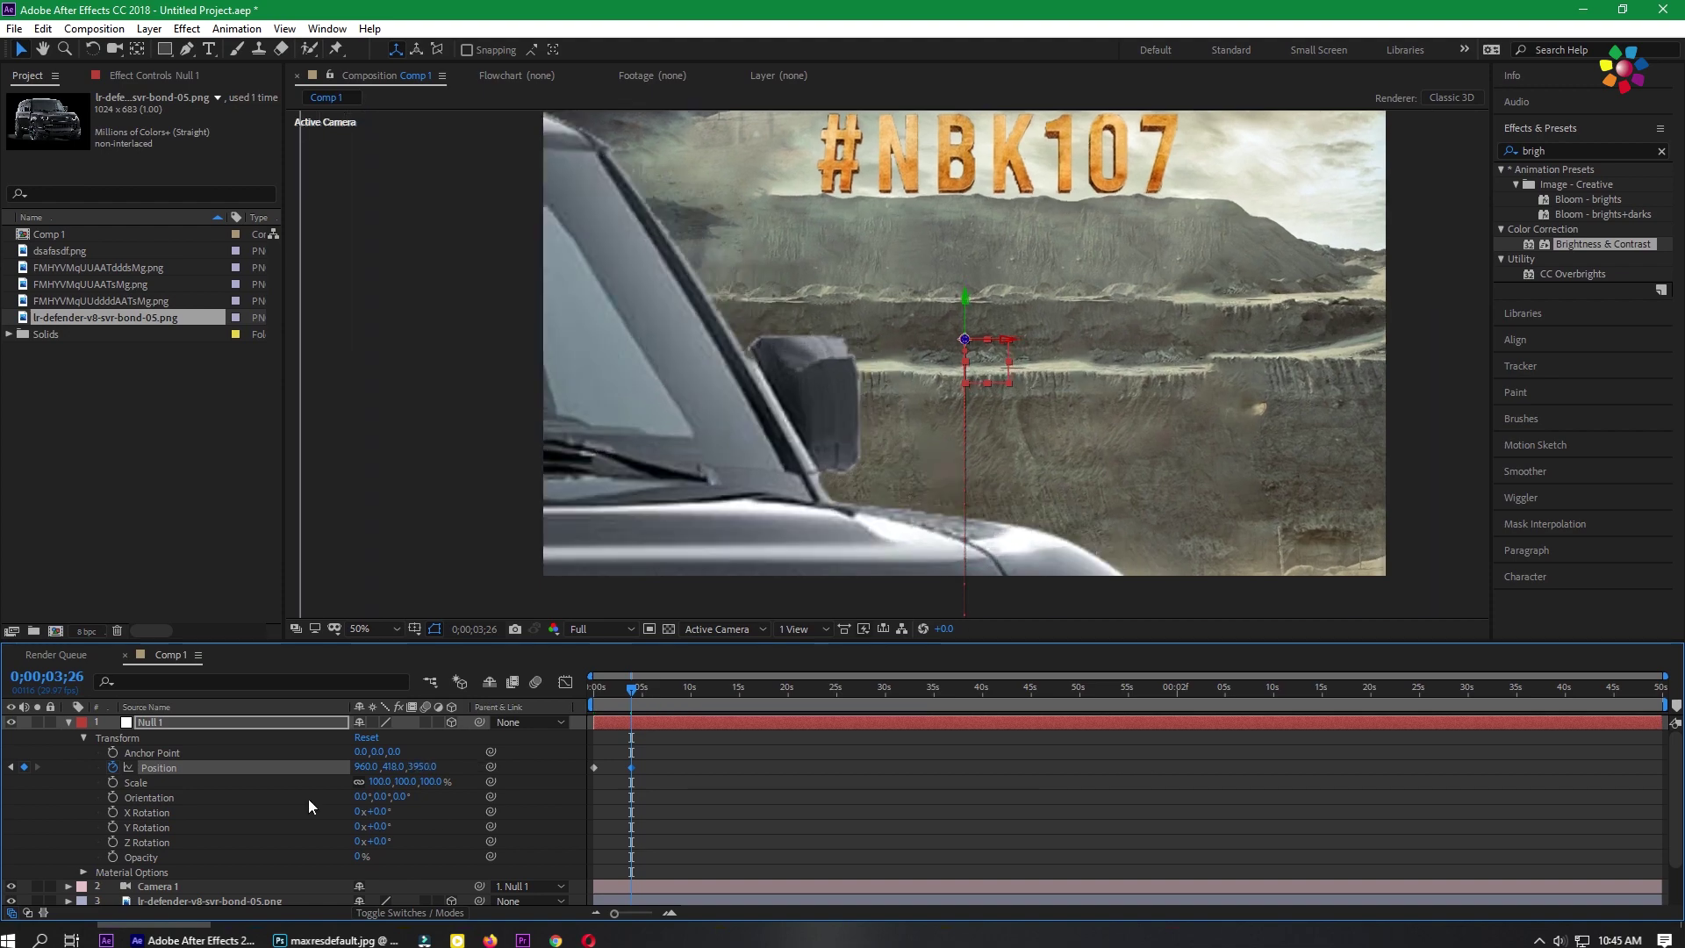
{"action": "left_click_drag", "start_coordinate": [309, 805], "coordinate": [3, 814]}
{"action": "left_click_drag", "start_coordinate": [422, 767], "coordinate": [1056, 775]}
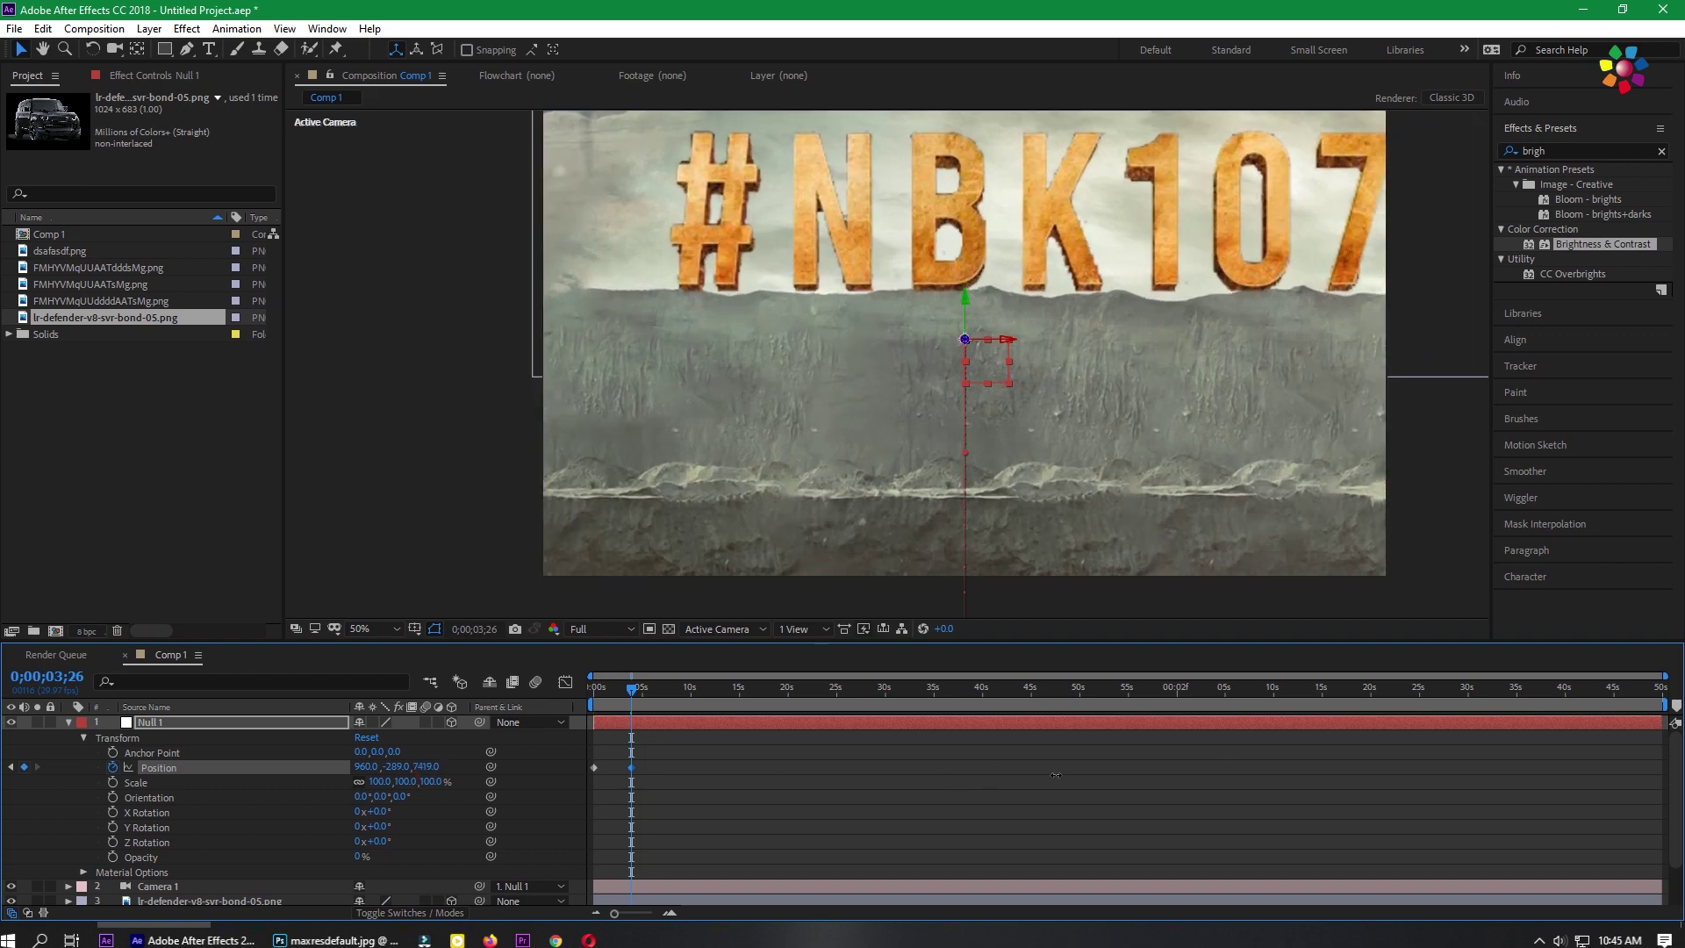
- Frame the #NBK107 title by setting Null 1's X position to 1075 and Y position to -381 at 0;00;03;26
{"action": "key", "text": "h"}
{"action": "left_click_drag", "start_coordinate": [1102, 507], "coordinate": [1081, 548]}
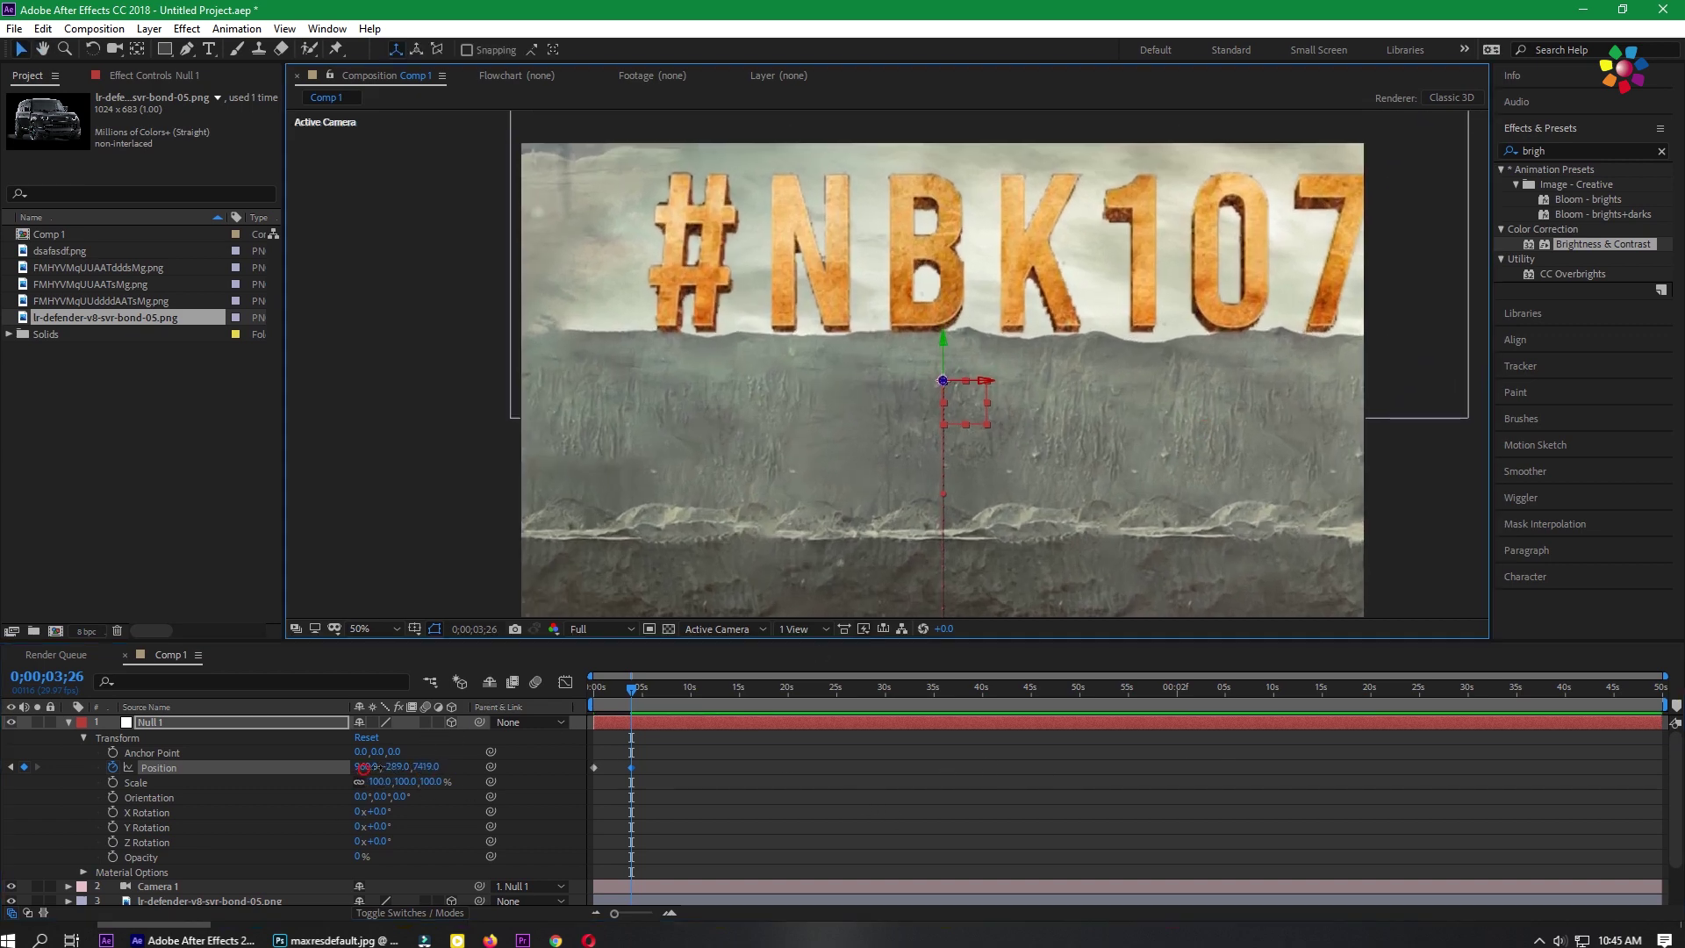
{"action": "left_click_drag", "start_coordinate": [363, 769], "coordinate": [301, 775]}
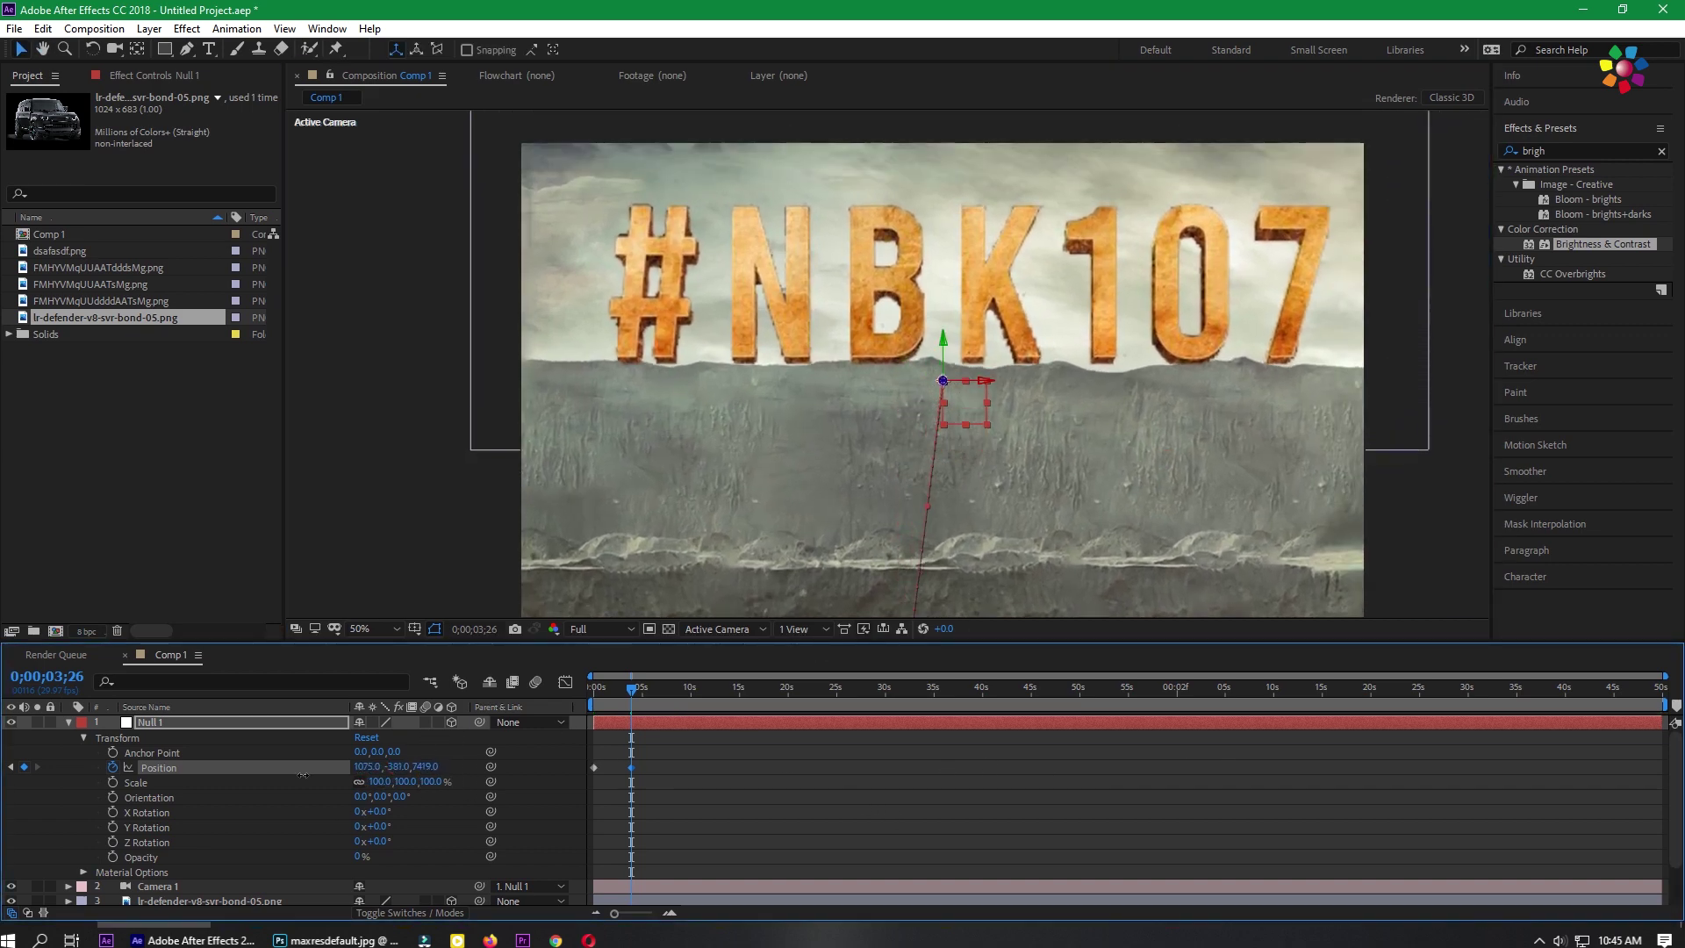
{"action": "left_click", "coordinate": [67, 722]}
- Nudge the #NBK107 title layer slightly down so the letters rest on the ridge
{"action": "left_click", "coordinate": [223, 751]}
{"action": "left_click", "coordinate": [740, 360]}
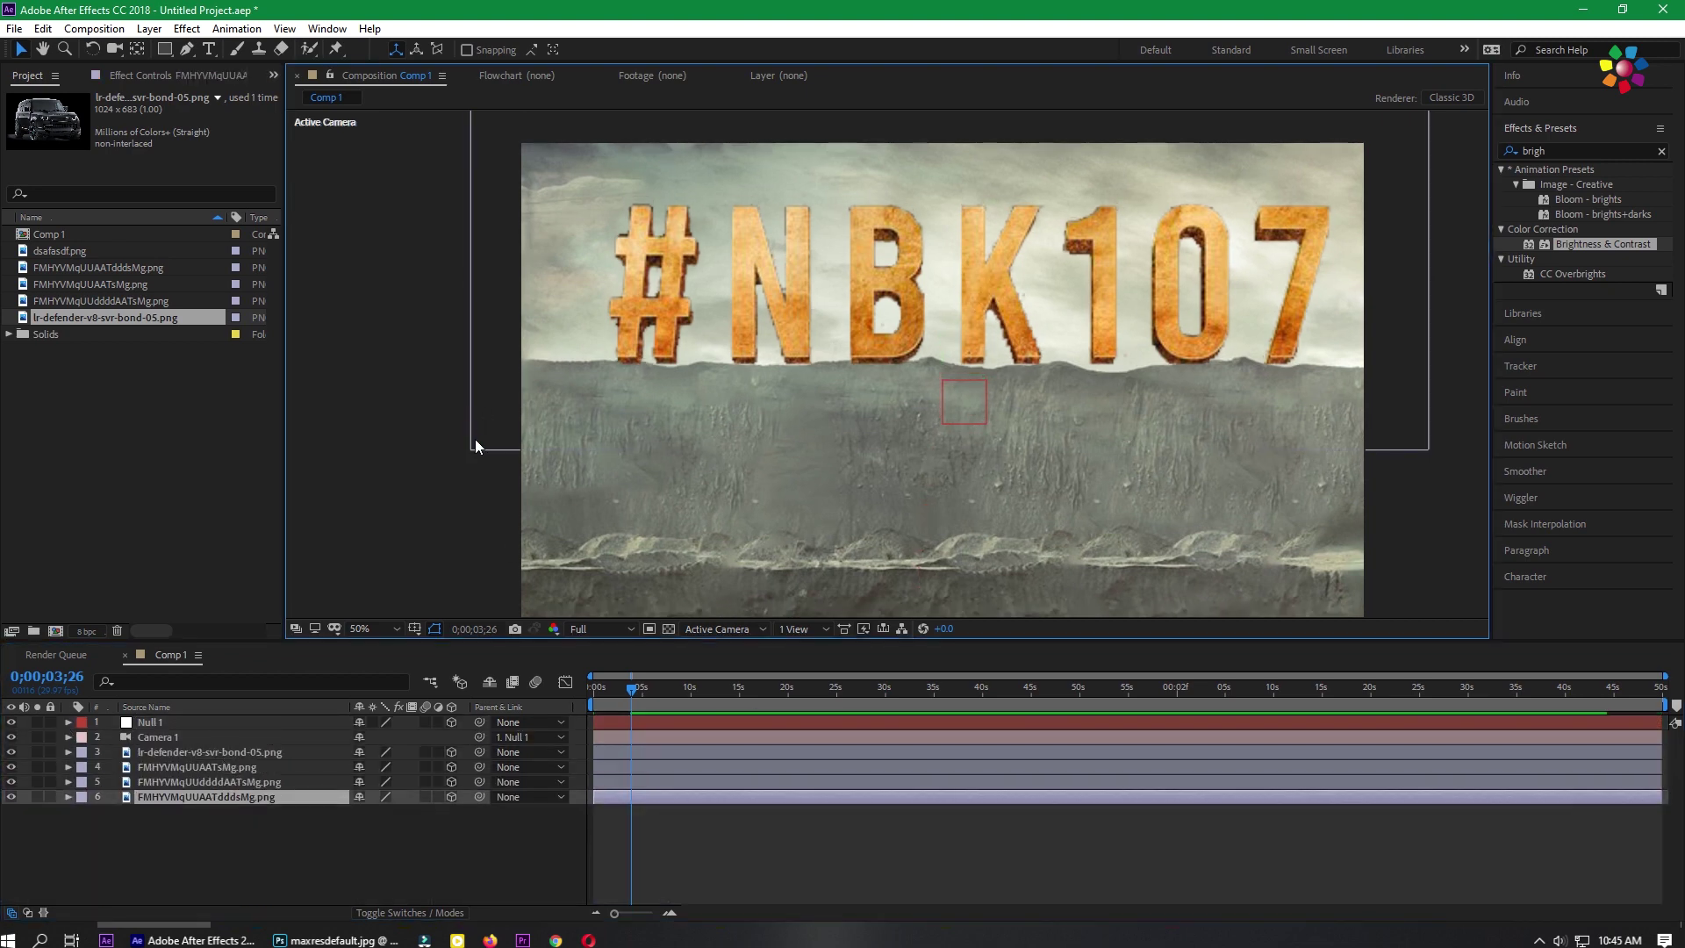
{"action": "left_click", "coordinate": [200, 768]}
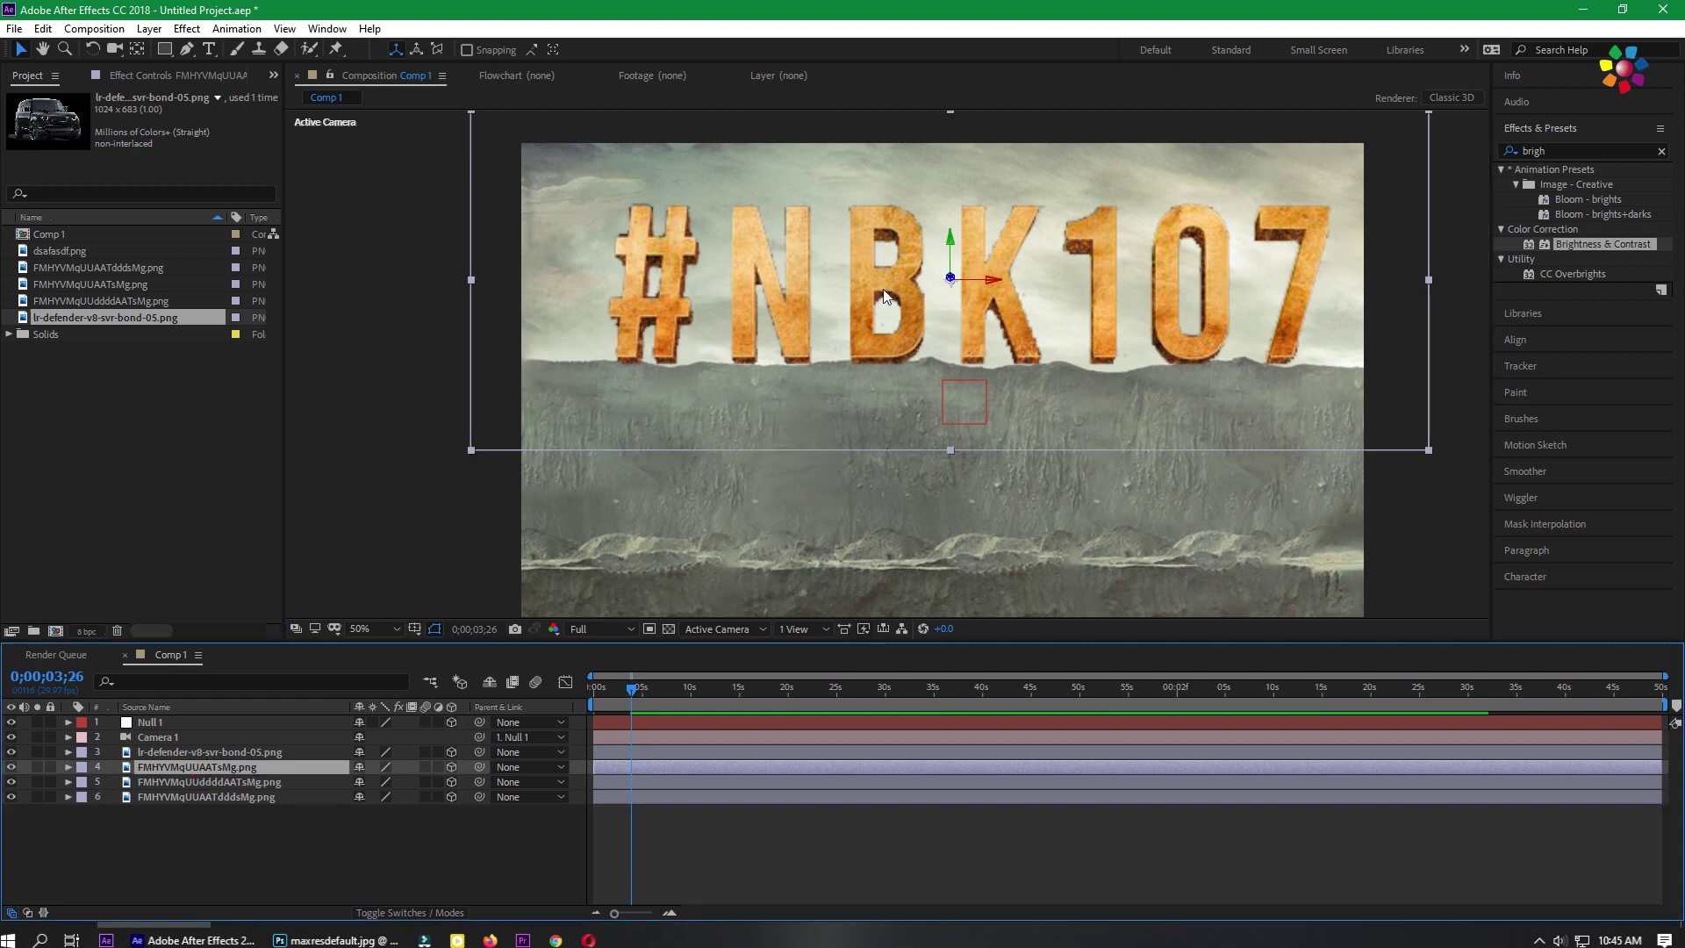
{"action": "key", "text": "Down"}
{"action": "key", "text": "Down"}
{"action": "key", "text": "Down"}
{"action": "key", "text": "Down"}
{"action": "key", "text": "Down"}
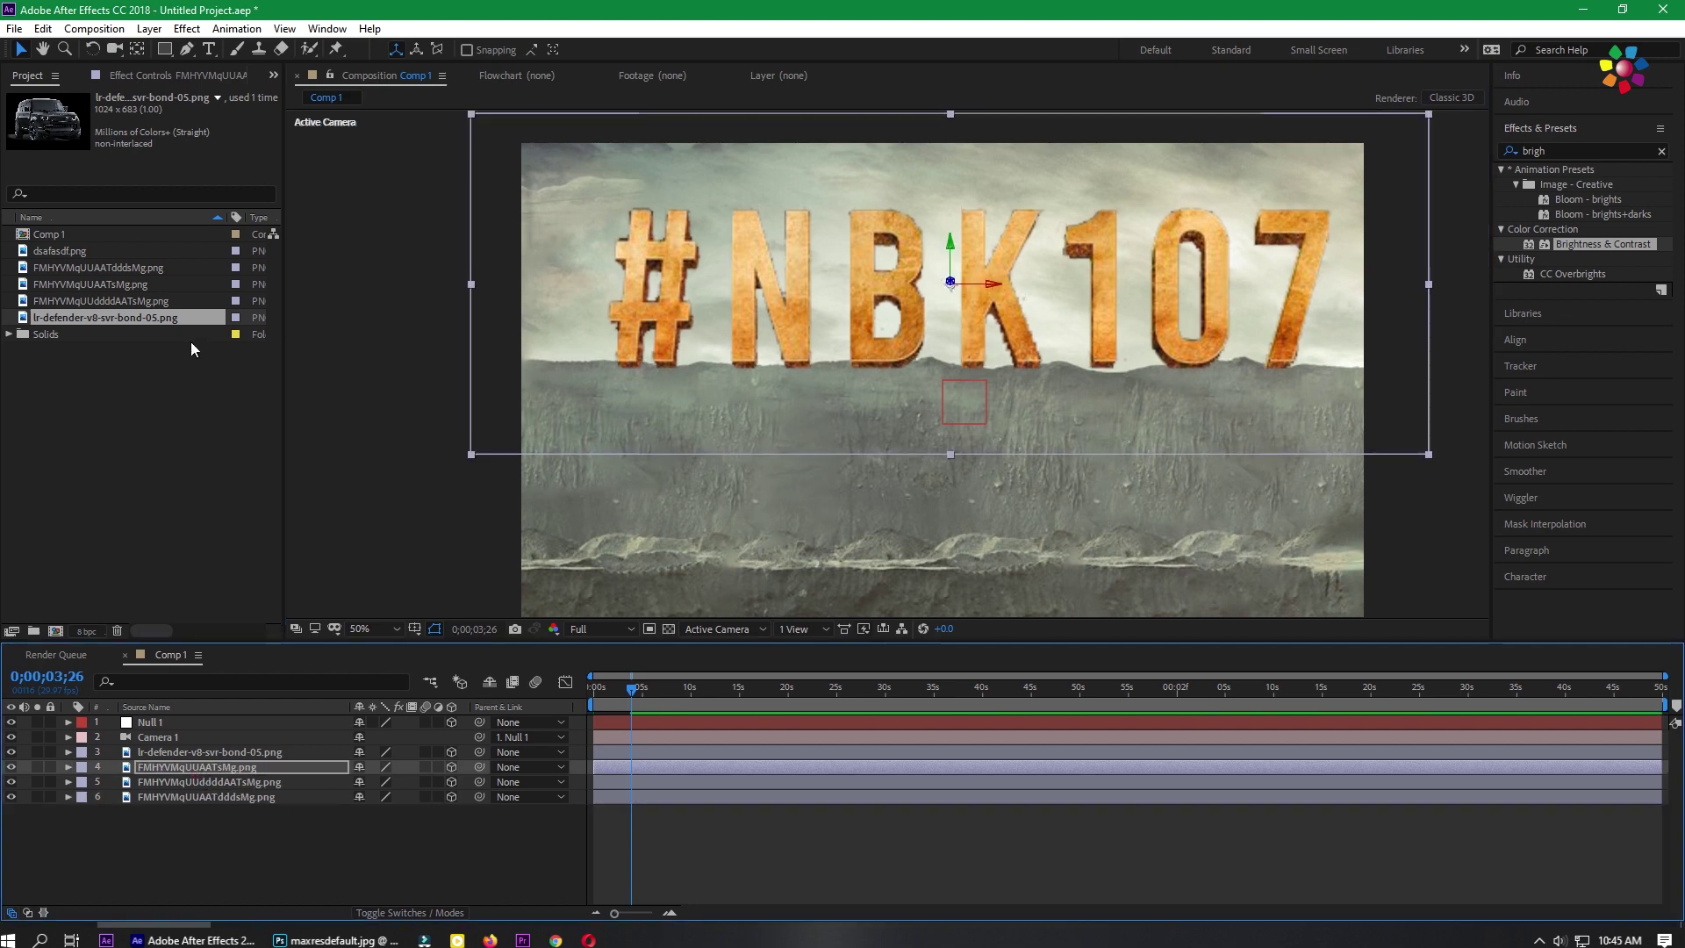
- Add the shadow image dsafasdf.png directly above the title layer and enlarge it to roughly the title's width
{"action": "left_click", "coordinate": [82, 253]}
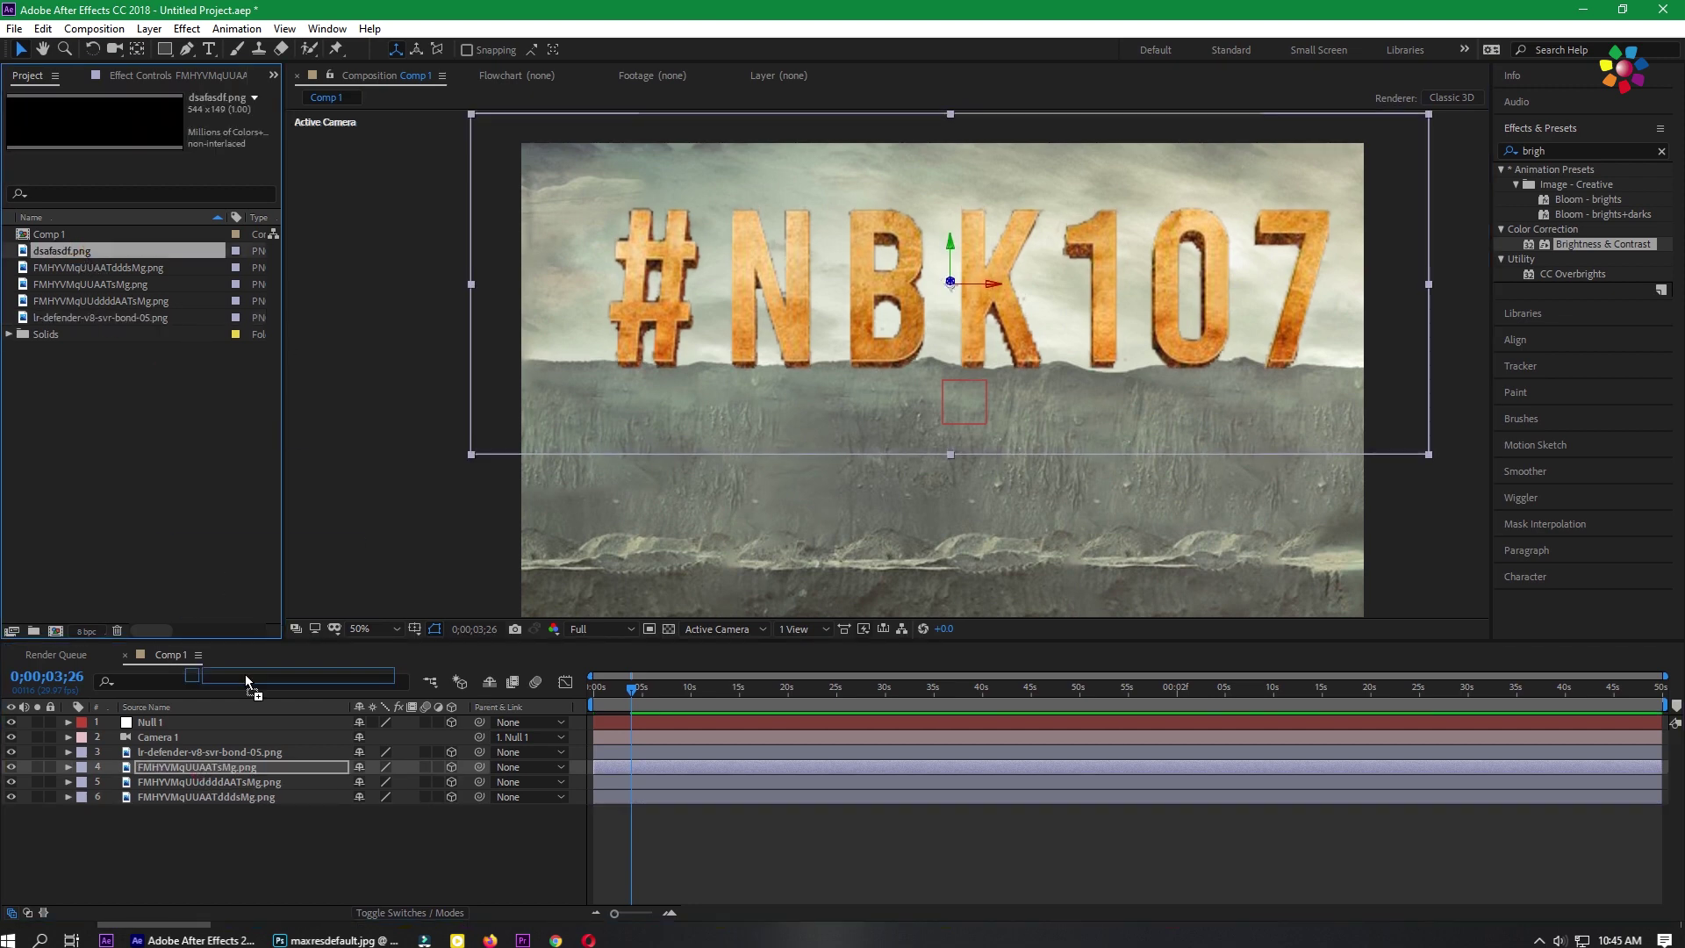
{"action": "left_click_drag", "start_coordinate": [244, 674], "coordinate": [244, 760]}
{"action": "left_click_drag", "start_coordinate": [1061, 349], "coordinate": [1369, 276]}
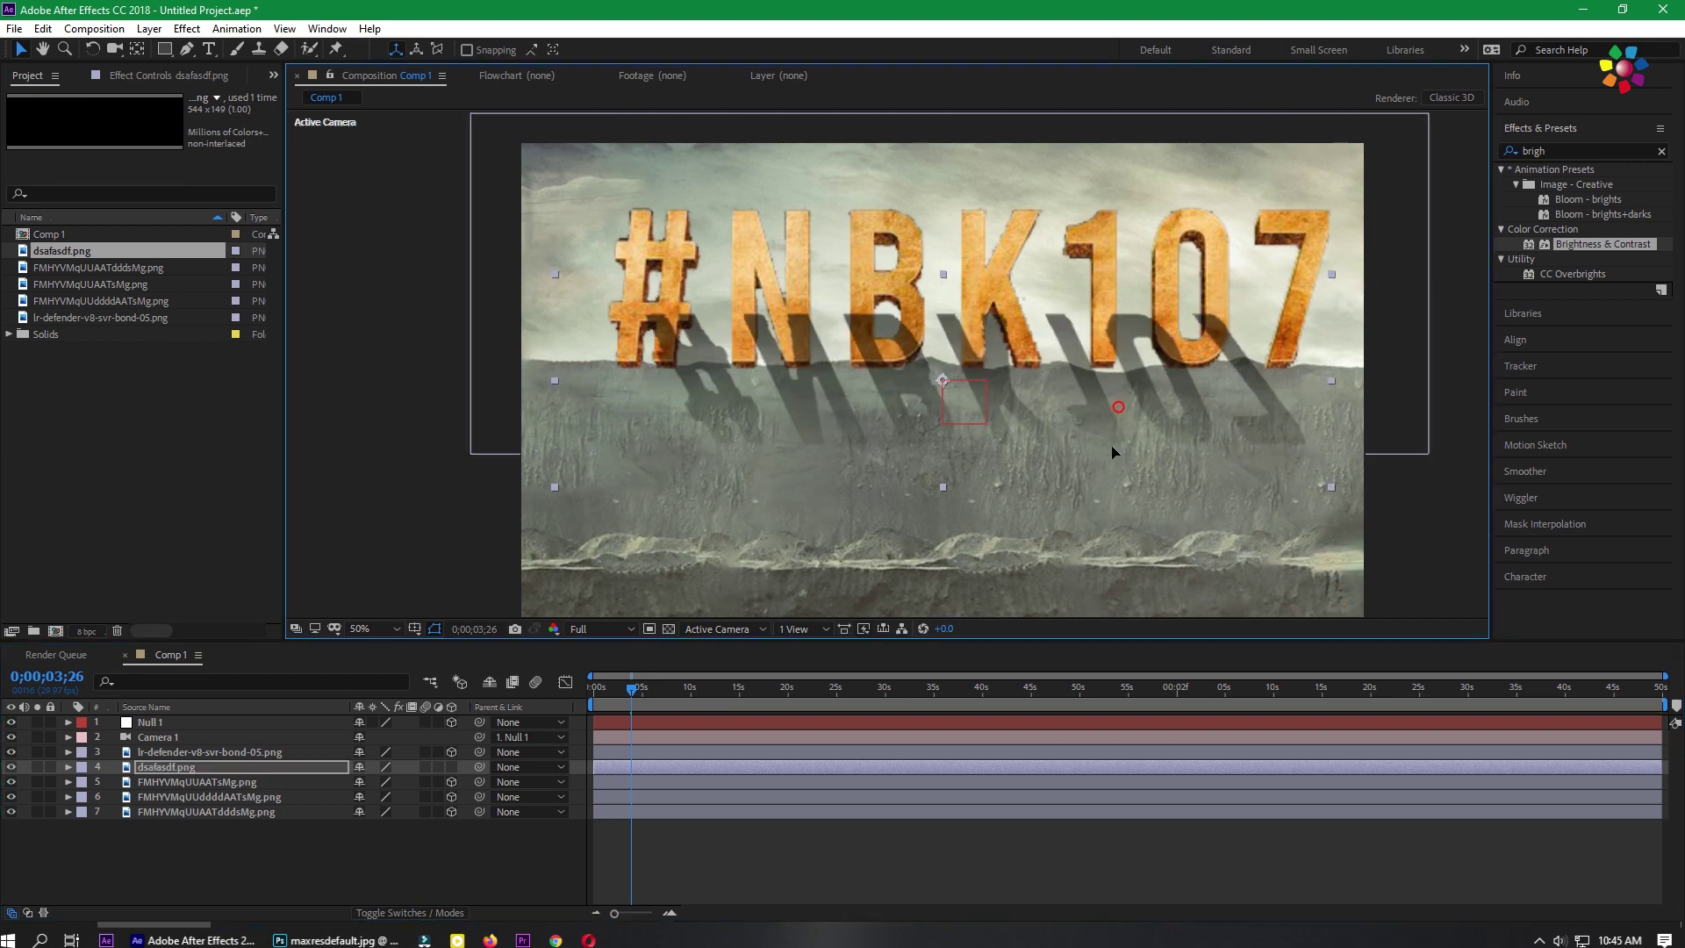
- Show the composition in two side-by-side views and turn the shadow layer dsafasdf.png into a 3D layer
{"action": "left_click", "coordinate": [798, 629]}
{"action": "left_click", "coordinate": [820, 680]}
{"action": "left_click", "coordinate": [451, 767]}
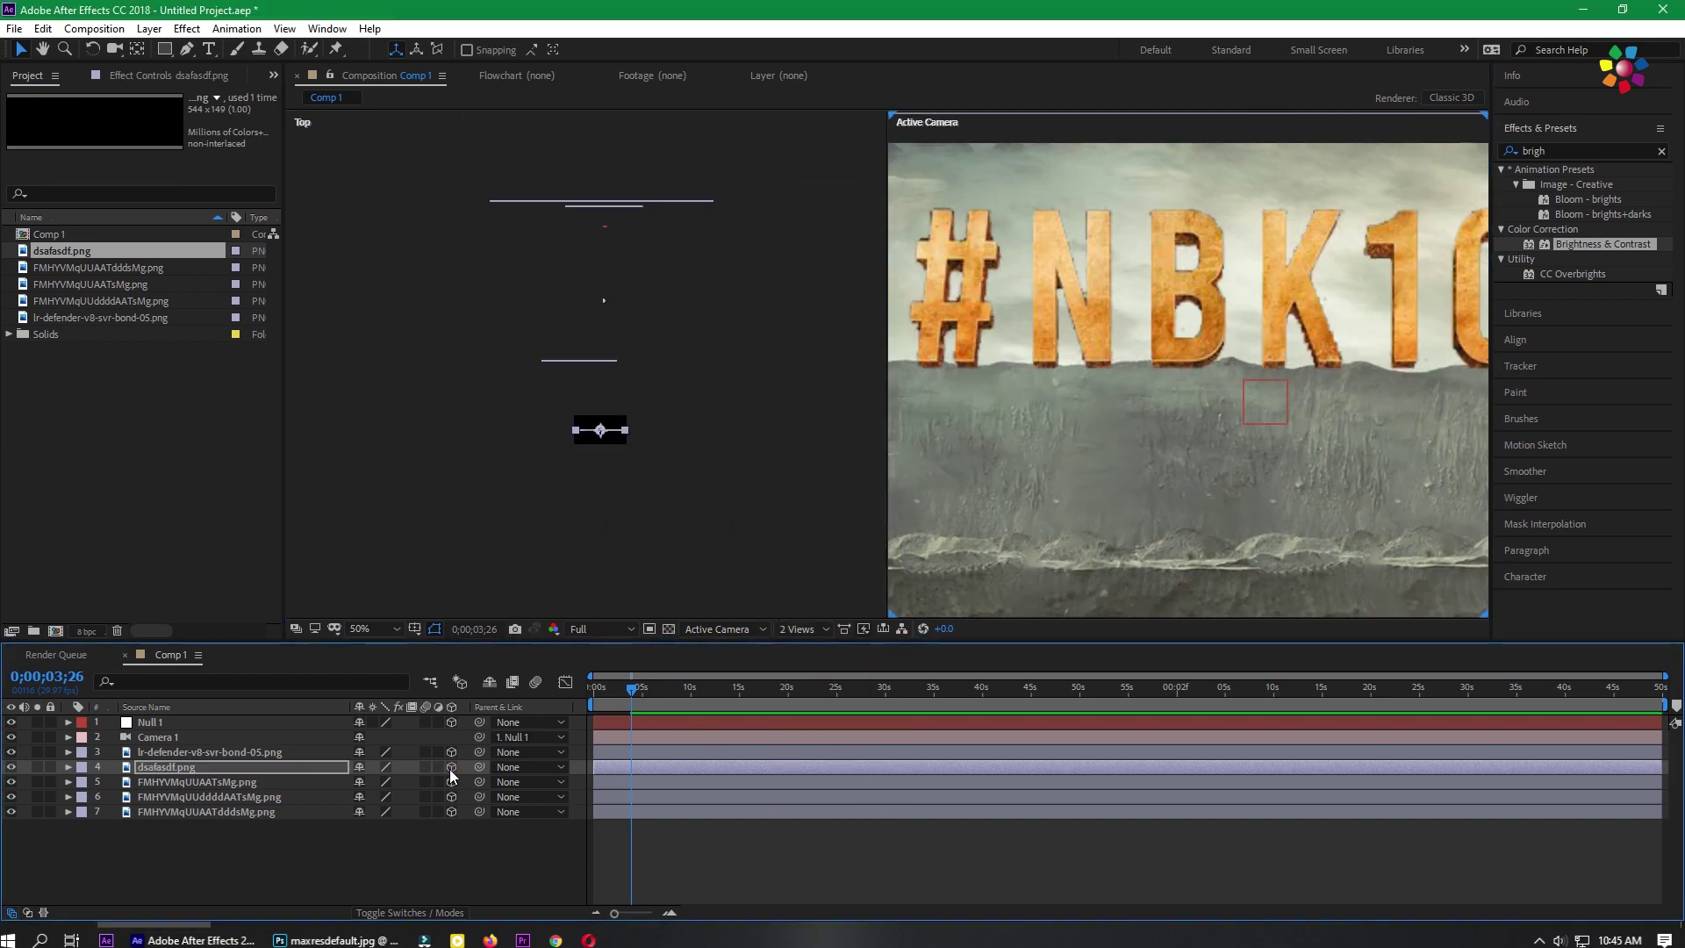
- Give the #NBK107 title layer FMHYVMqUUAATsMg.png a red label colour
{"action": "left_click", "coordinate": [1136, 334]}
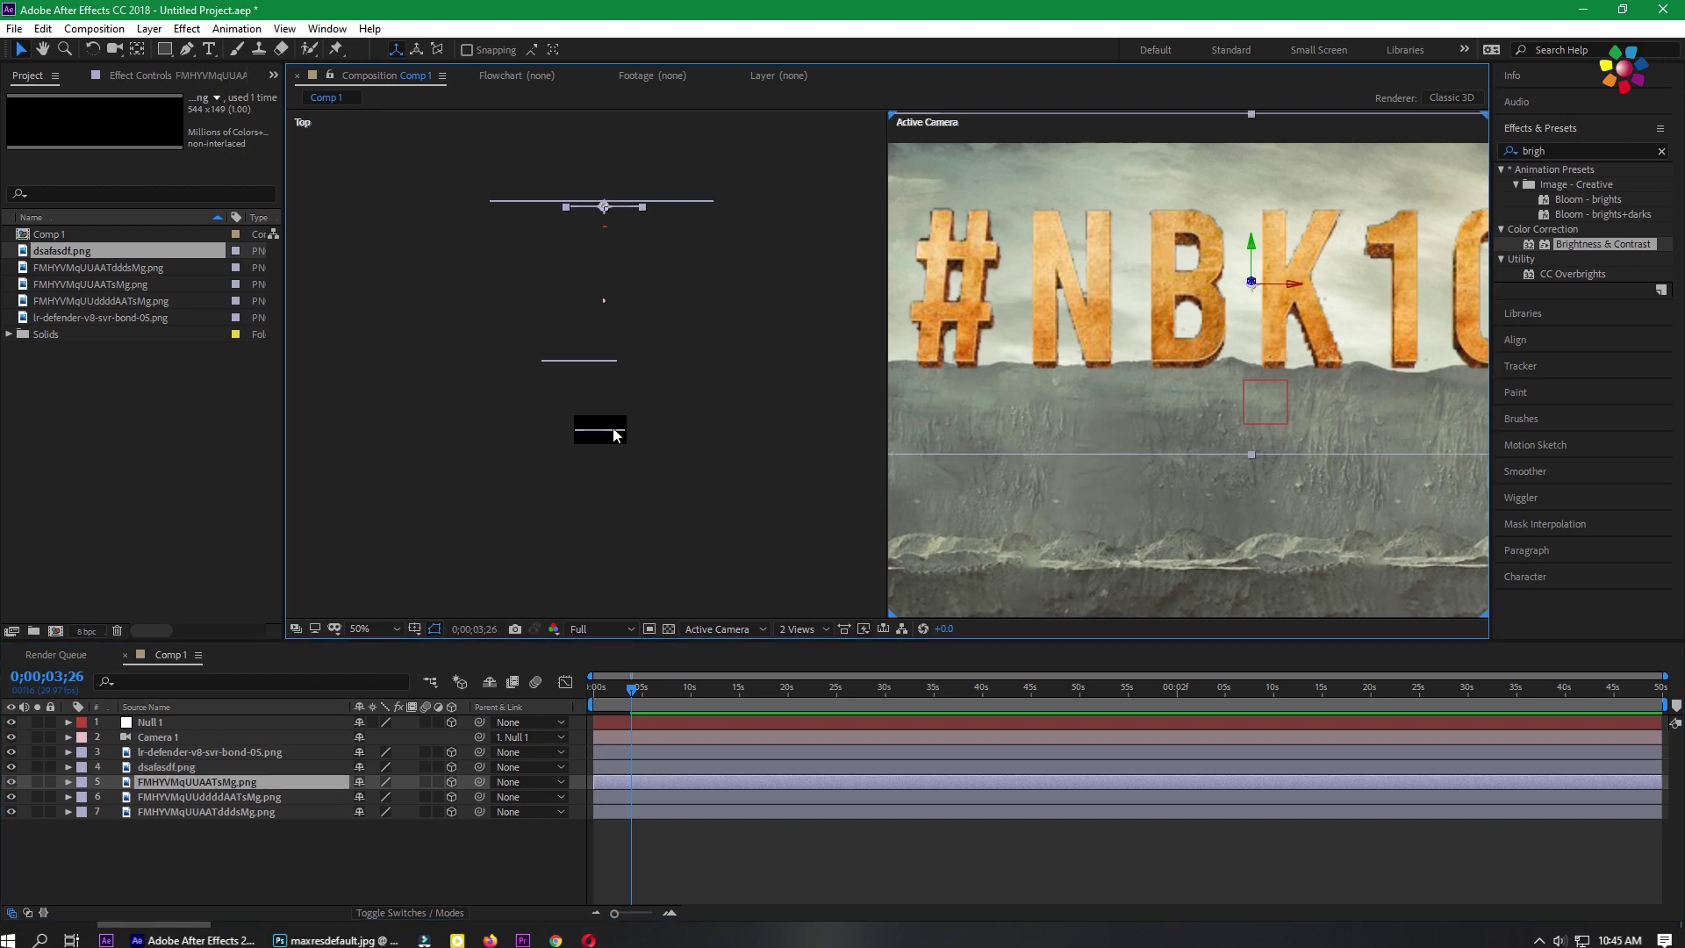
{"action": "left_click", "coordinate": [80, 788]}
{"action": "left_click", "coordinate": [132, 487]}
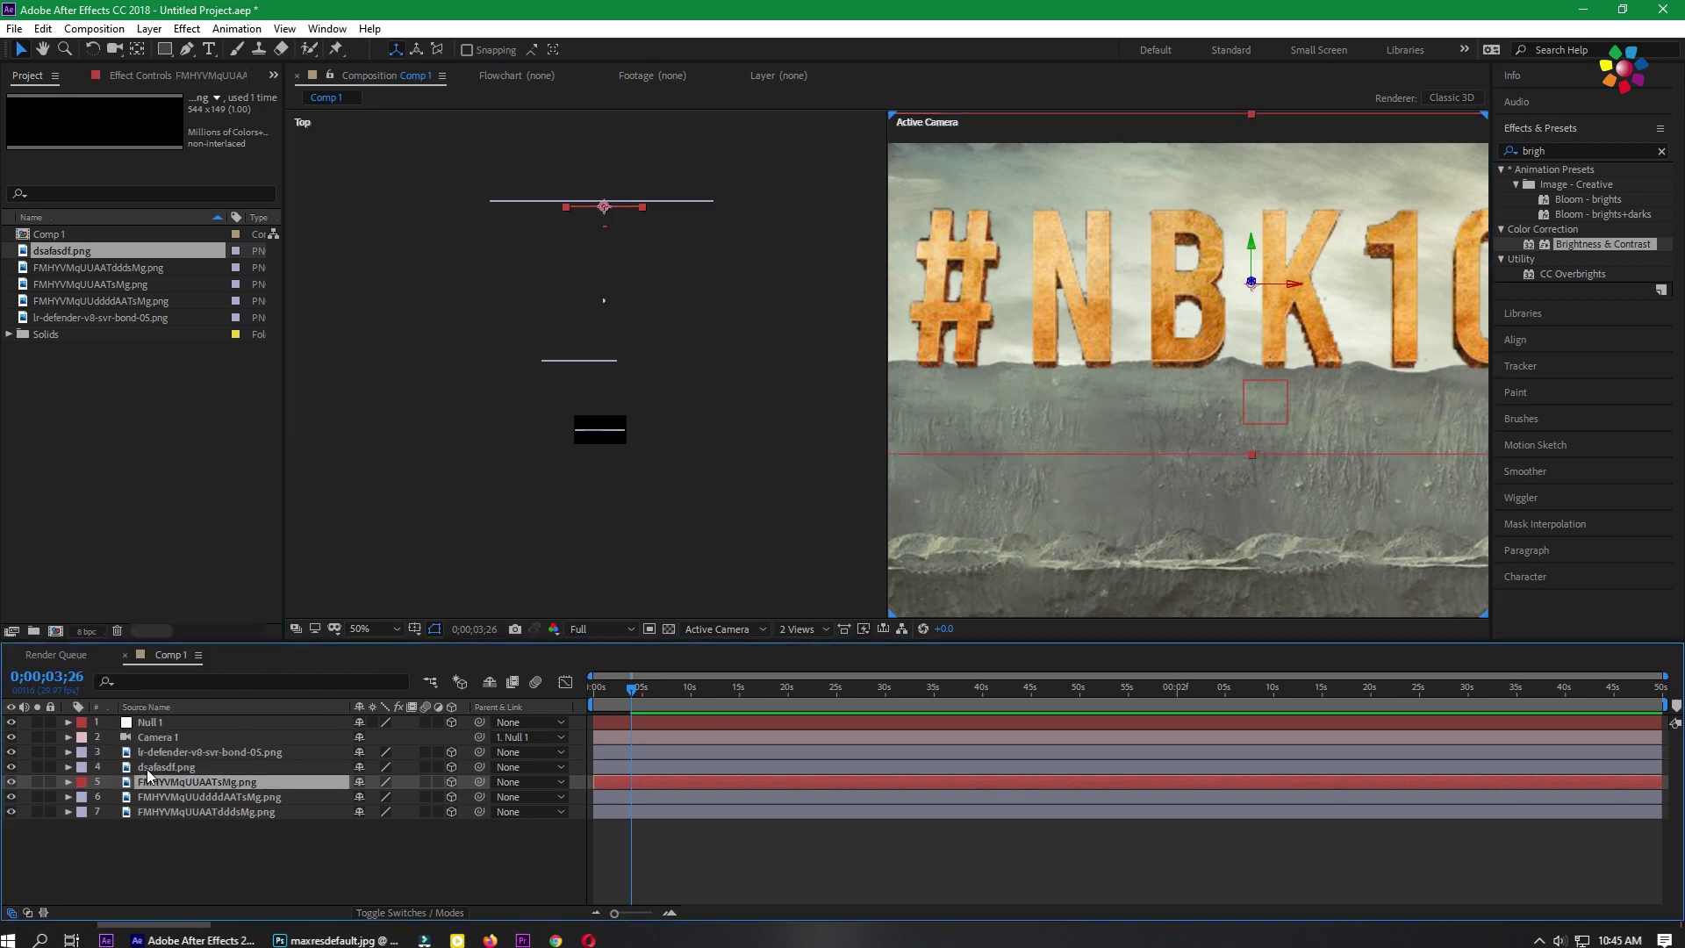
- Move the shadow layer back in the Top view to the title's depth and place it below the letters in the camera view
{"action": "left_click", "coordinate": [151, 768]}
{"action": "left_click_drag", "start_coordinate": [617, 437], "coordinate": [621, 205]}
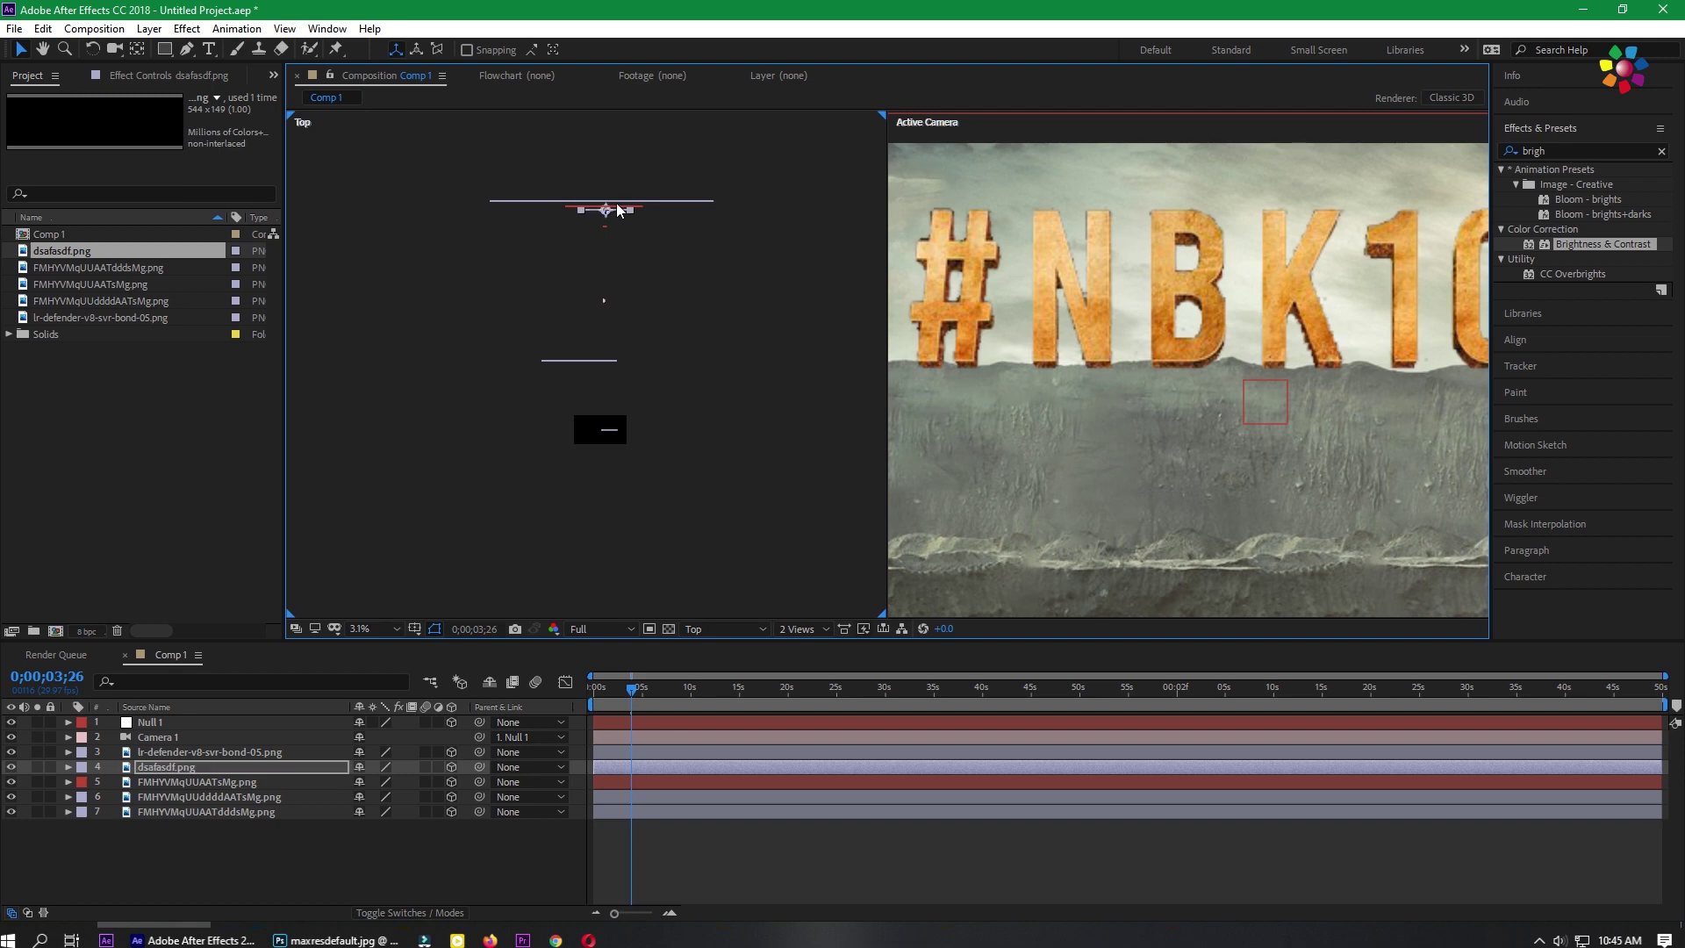
{"action": "scroll", "coordinate": [618, 208], "scroll_direction": "up", "scroll_amount": 3}
{"action": "left_click_drag", "start_coordinate": [630, 276], "coordinate": [634, 244]}
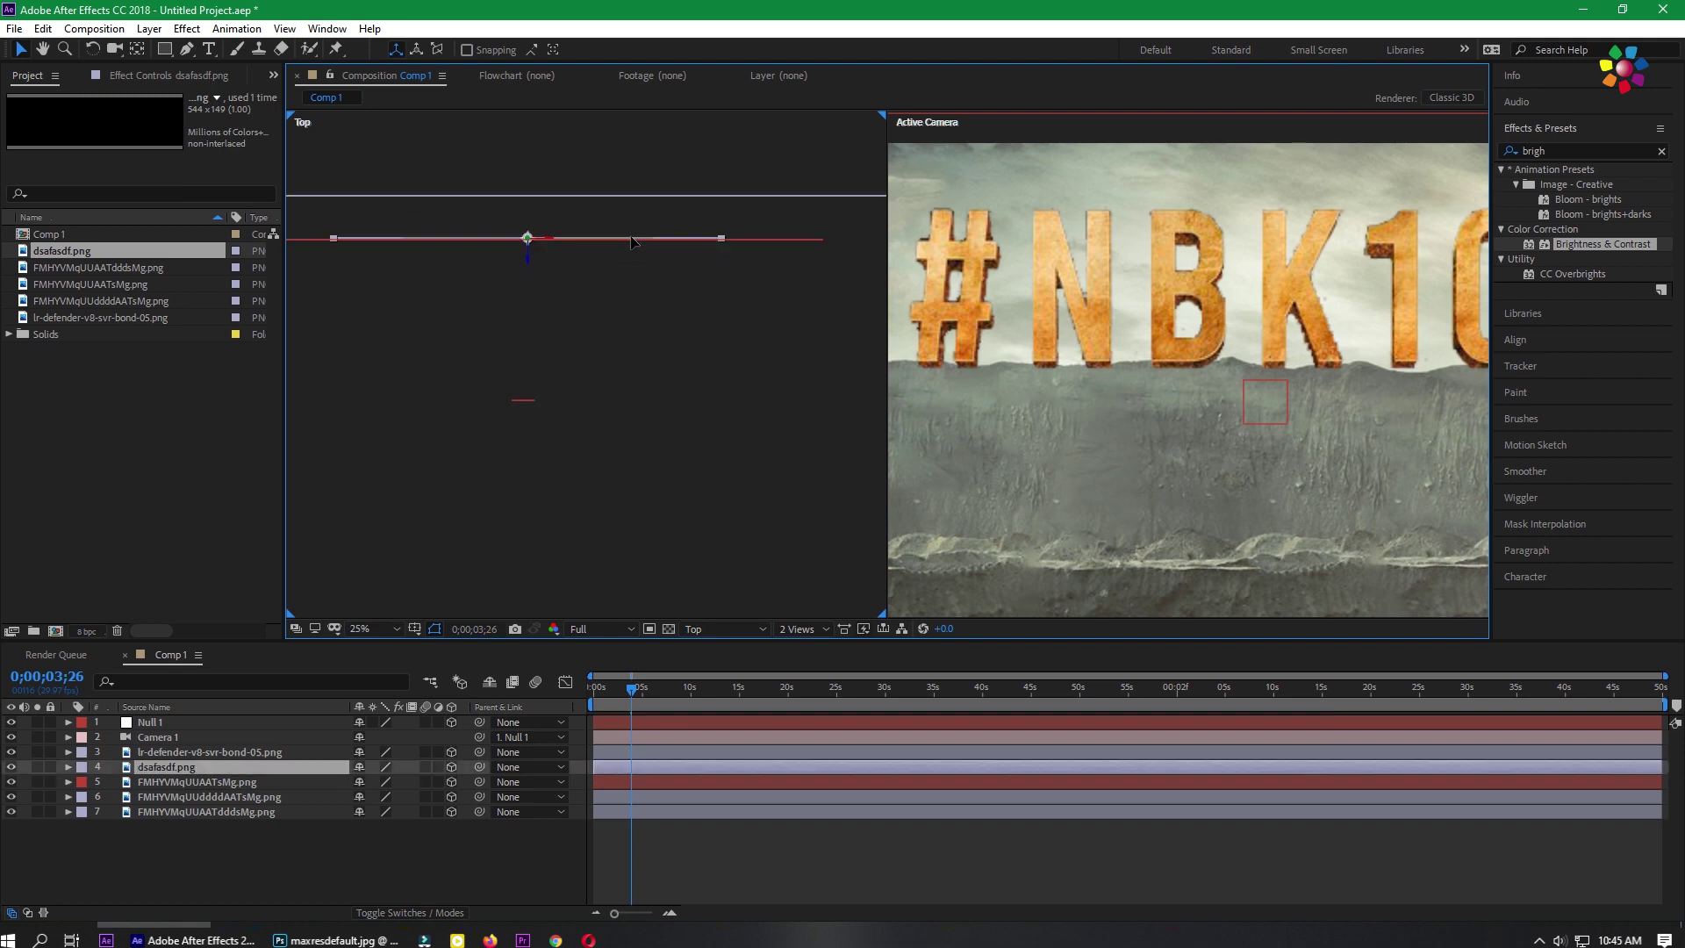
{"action": "scroll", "coordinate": [1224, 386], "scroll_direction": "down", "scroll_amount": 2}
{"action": "left_click_drag", "start_coordinate": [1244, 562], "coordinate": [1380, 350]}
{"action": "scroll", "coordinate": [1221, 420], "scroll_direction": "up", "scroll_amount": 2}
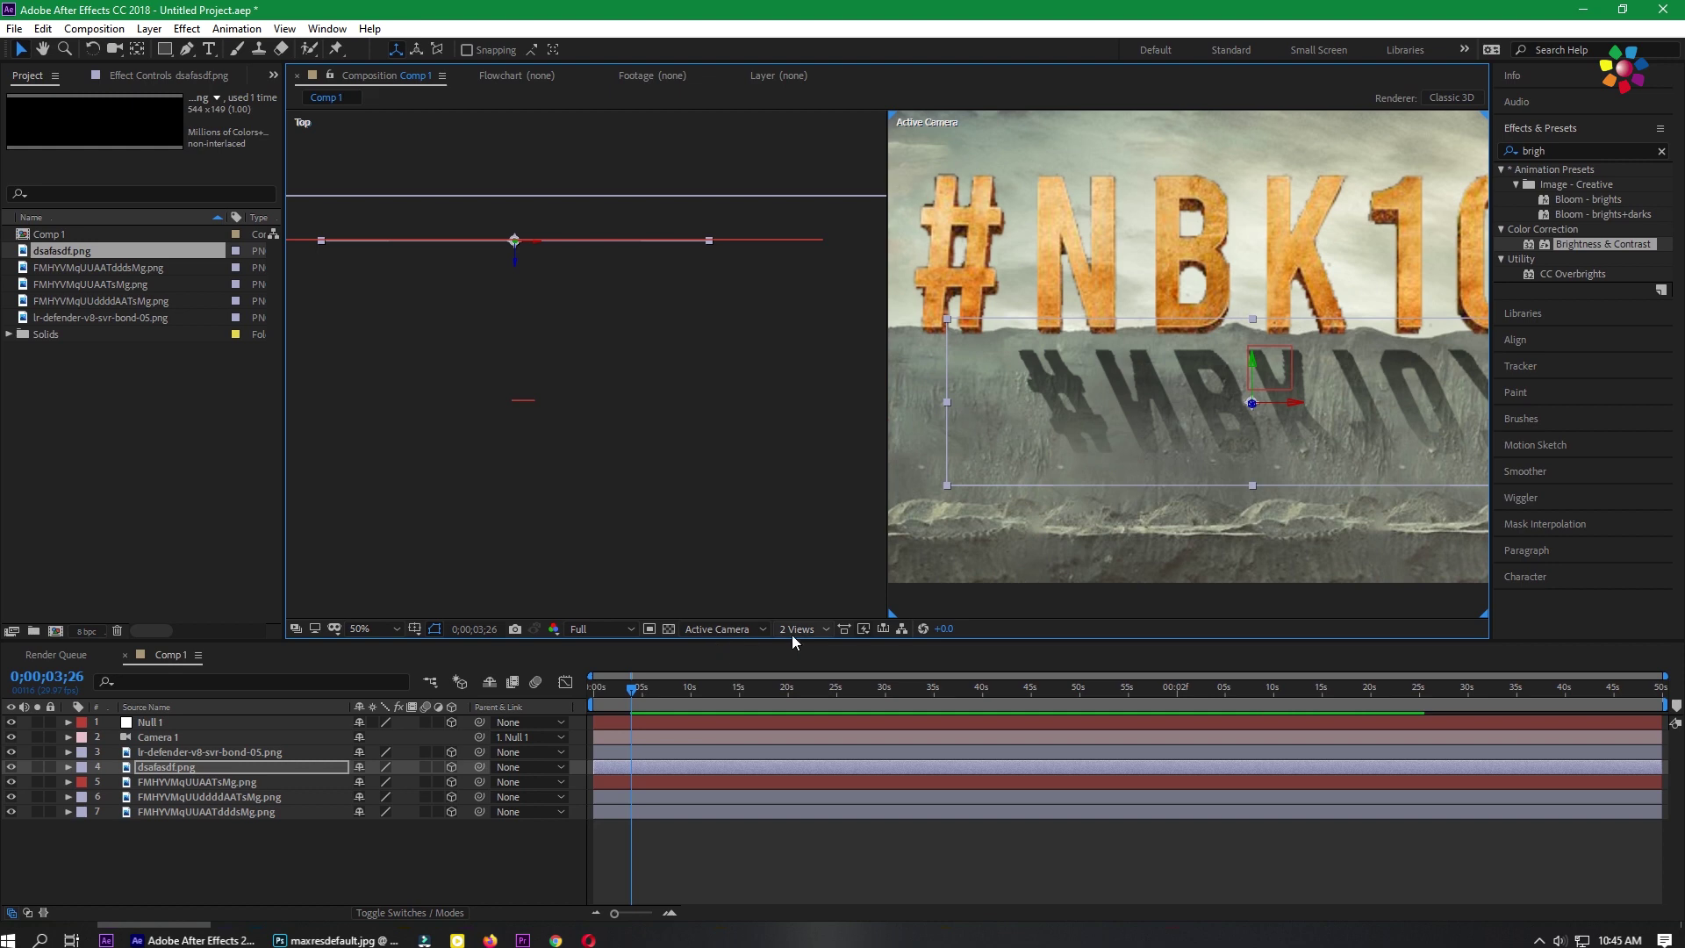
- Return to a single camera view and enlarge and align the shadow so it falls from the base of the #NBK107 letters
{"action": "left_click", "coordinate": [794, 629]}
{"action": "left_click", "coordinate": [814, 654]}
{"action": "scroll", "coordinate": [1167, 390], "scroll_direction": "down", "scroll_amount": 2}
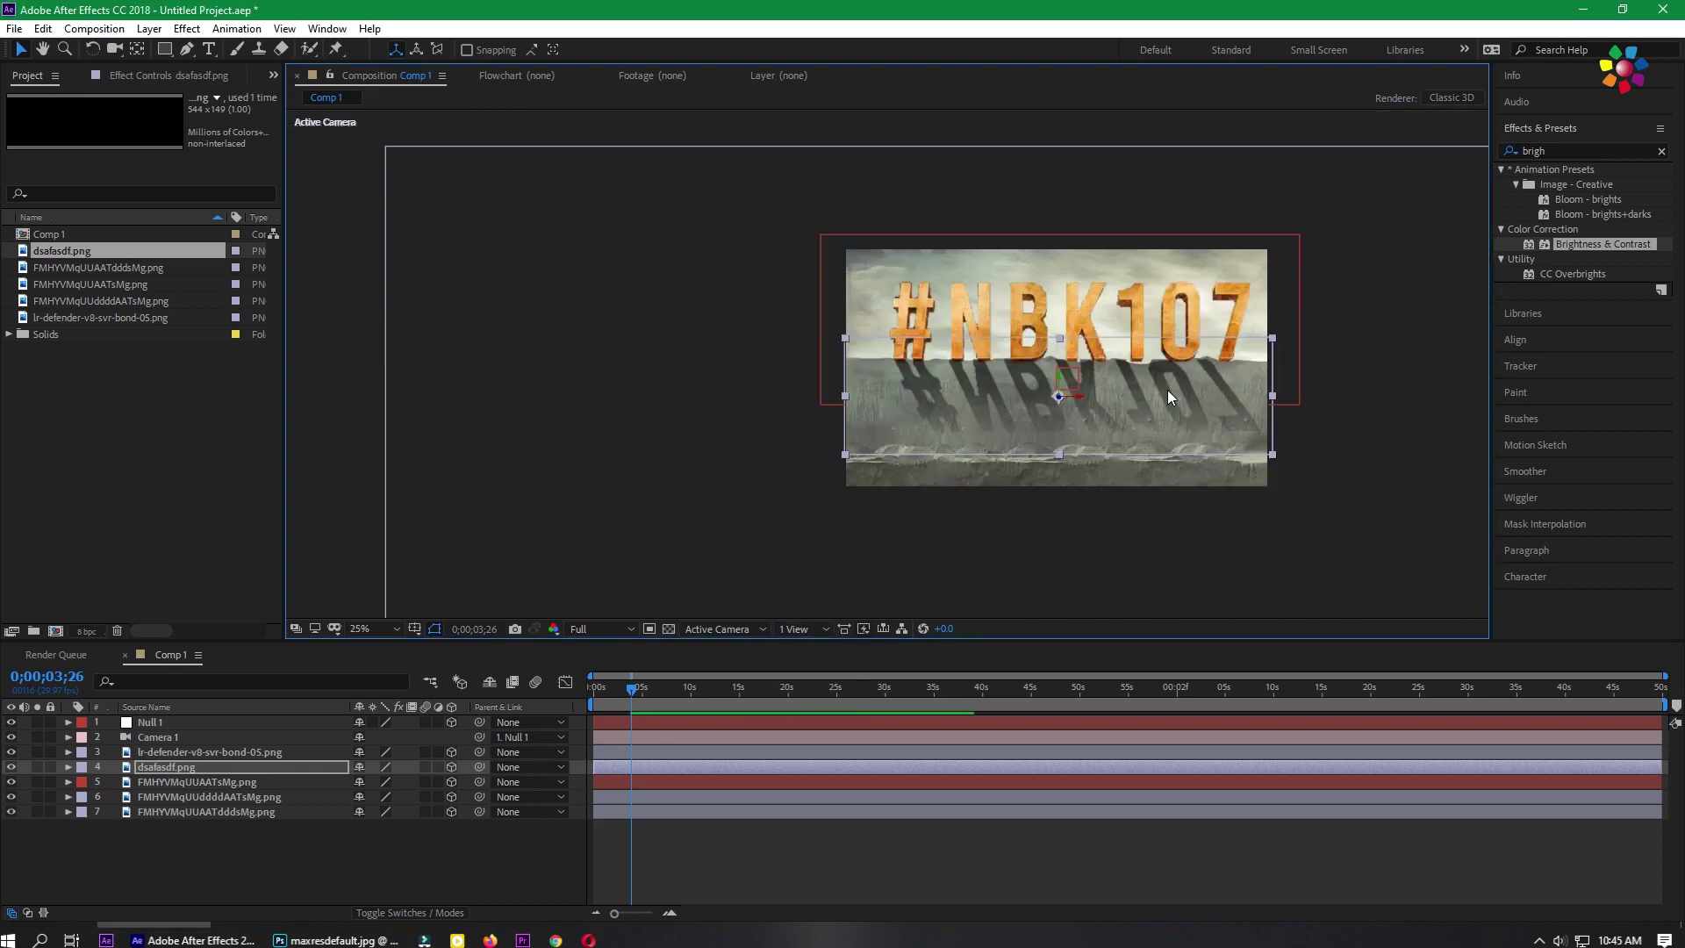
{"action": "scroll", "coordinate": [1104, 395], "scroll_direction": "up", "scroll_amount": 2}
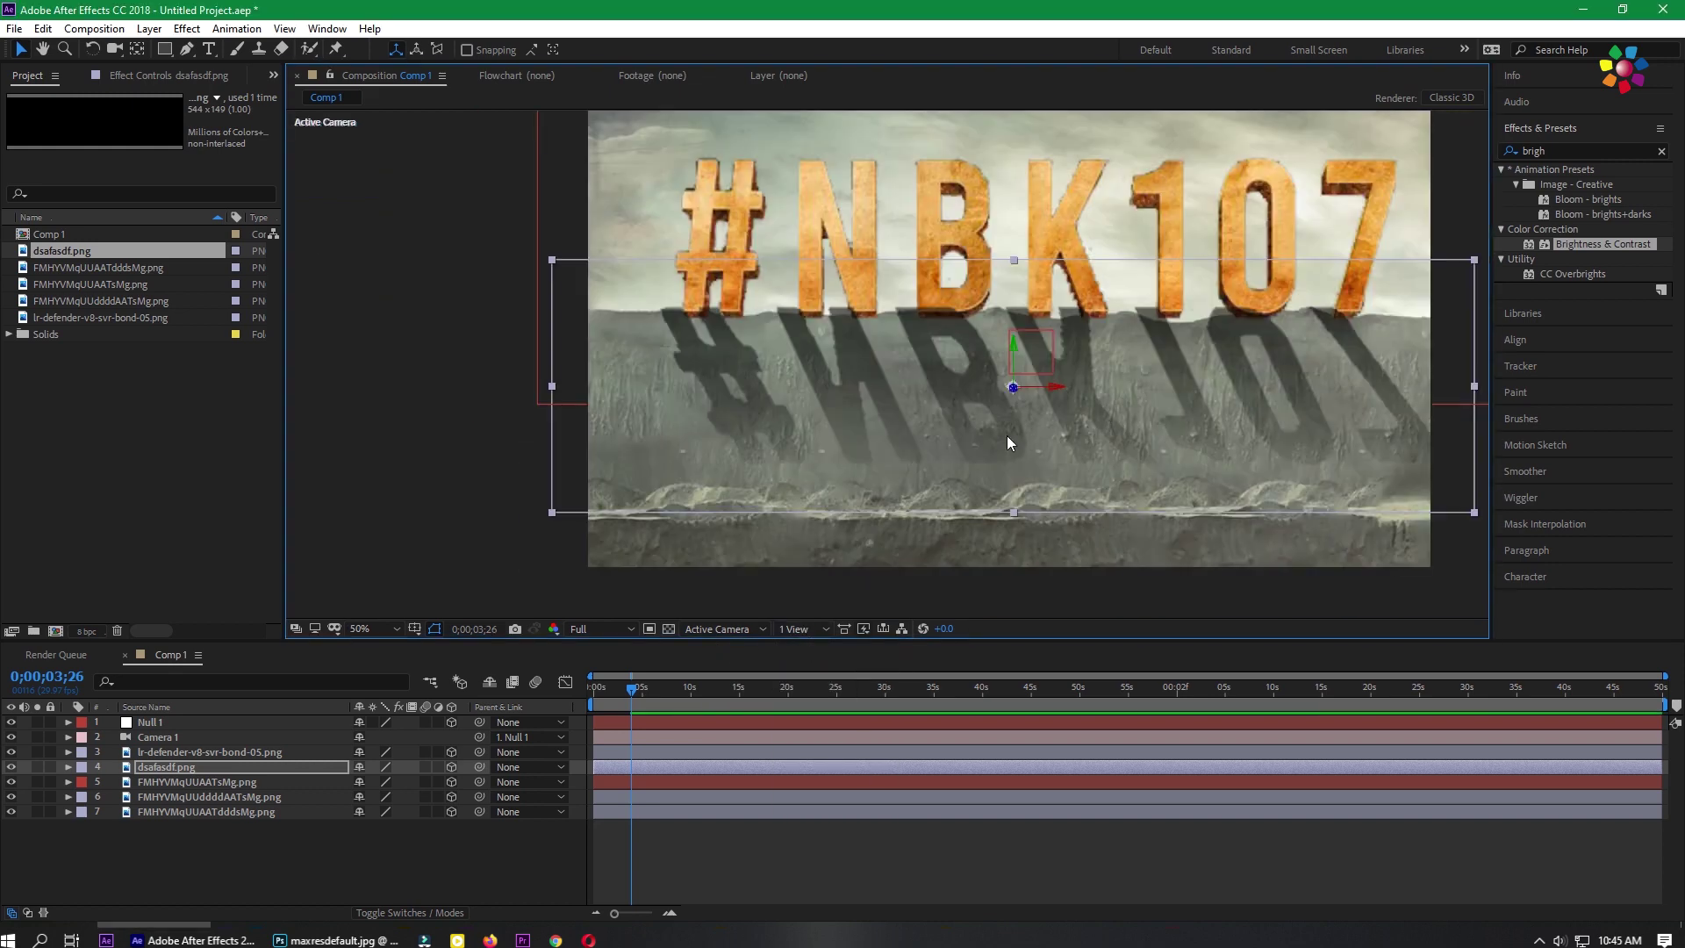
{"action": "left_click_drag", "start_coordinate": [967, 435], "coordinate": [978, 441]}
{"action": "scroll", "coordinate": [980, 448], "scroll_direction": "down", "scroll_amount": 2}
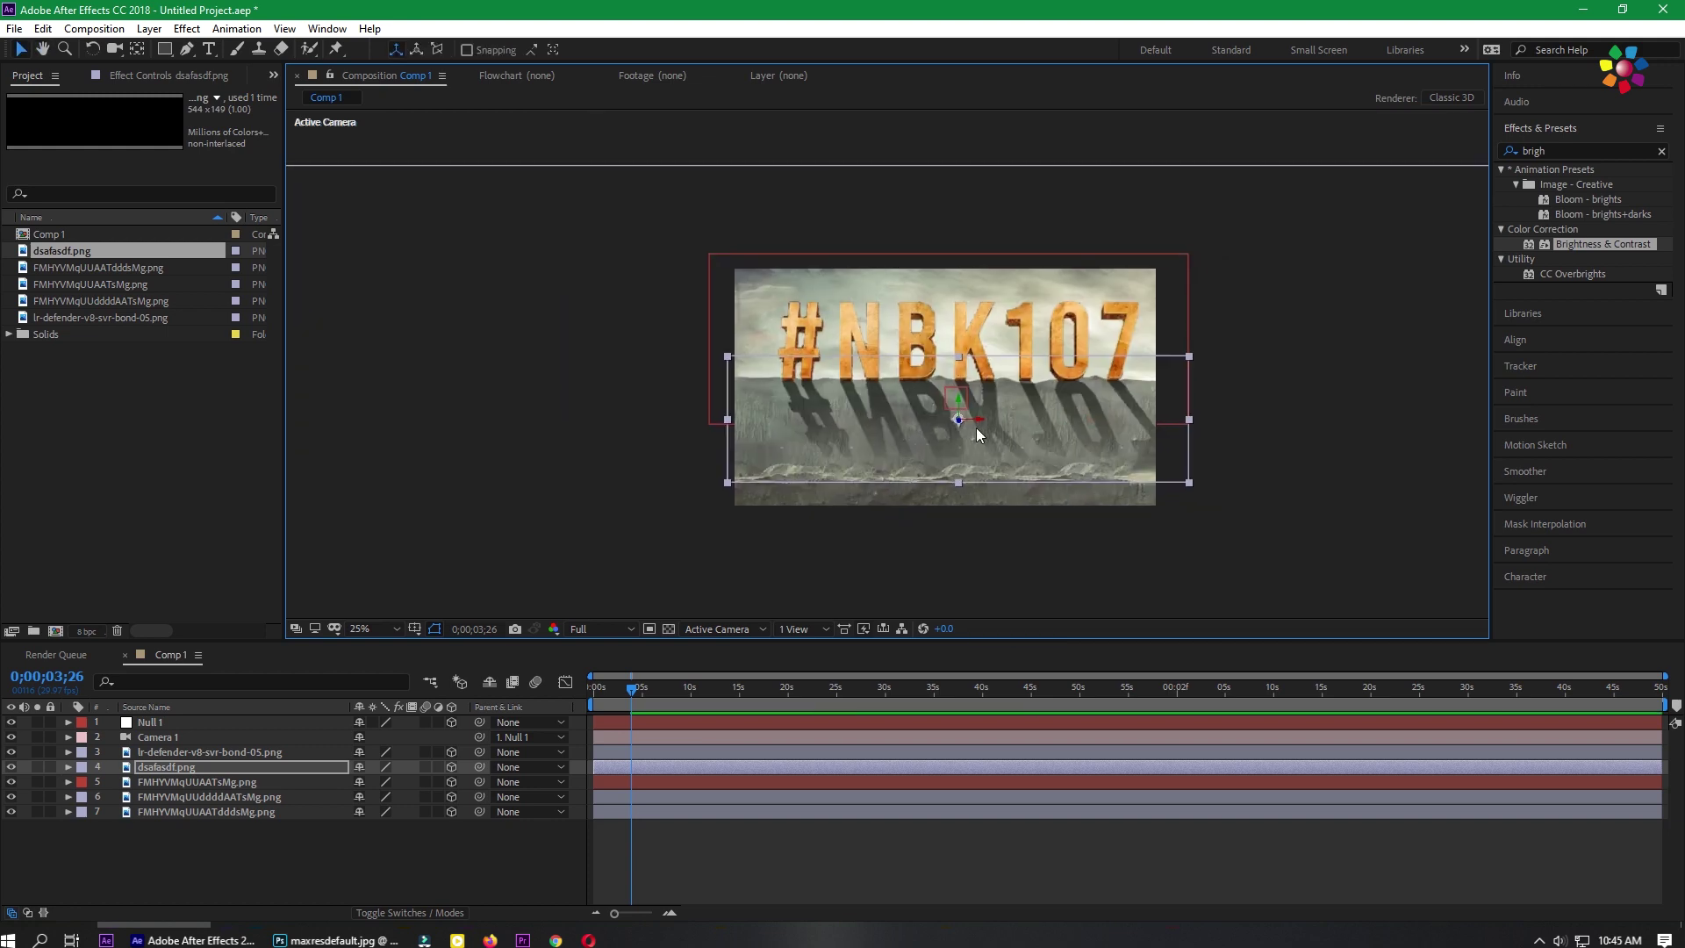
{"action": "scroll", "coordinate": [1011, 402], "scroll_direction": "up", "scroll_amount": 2}
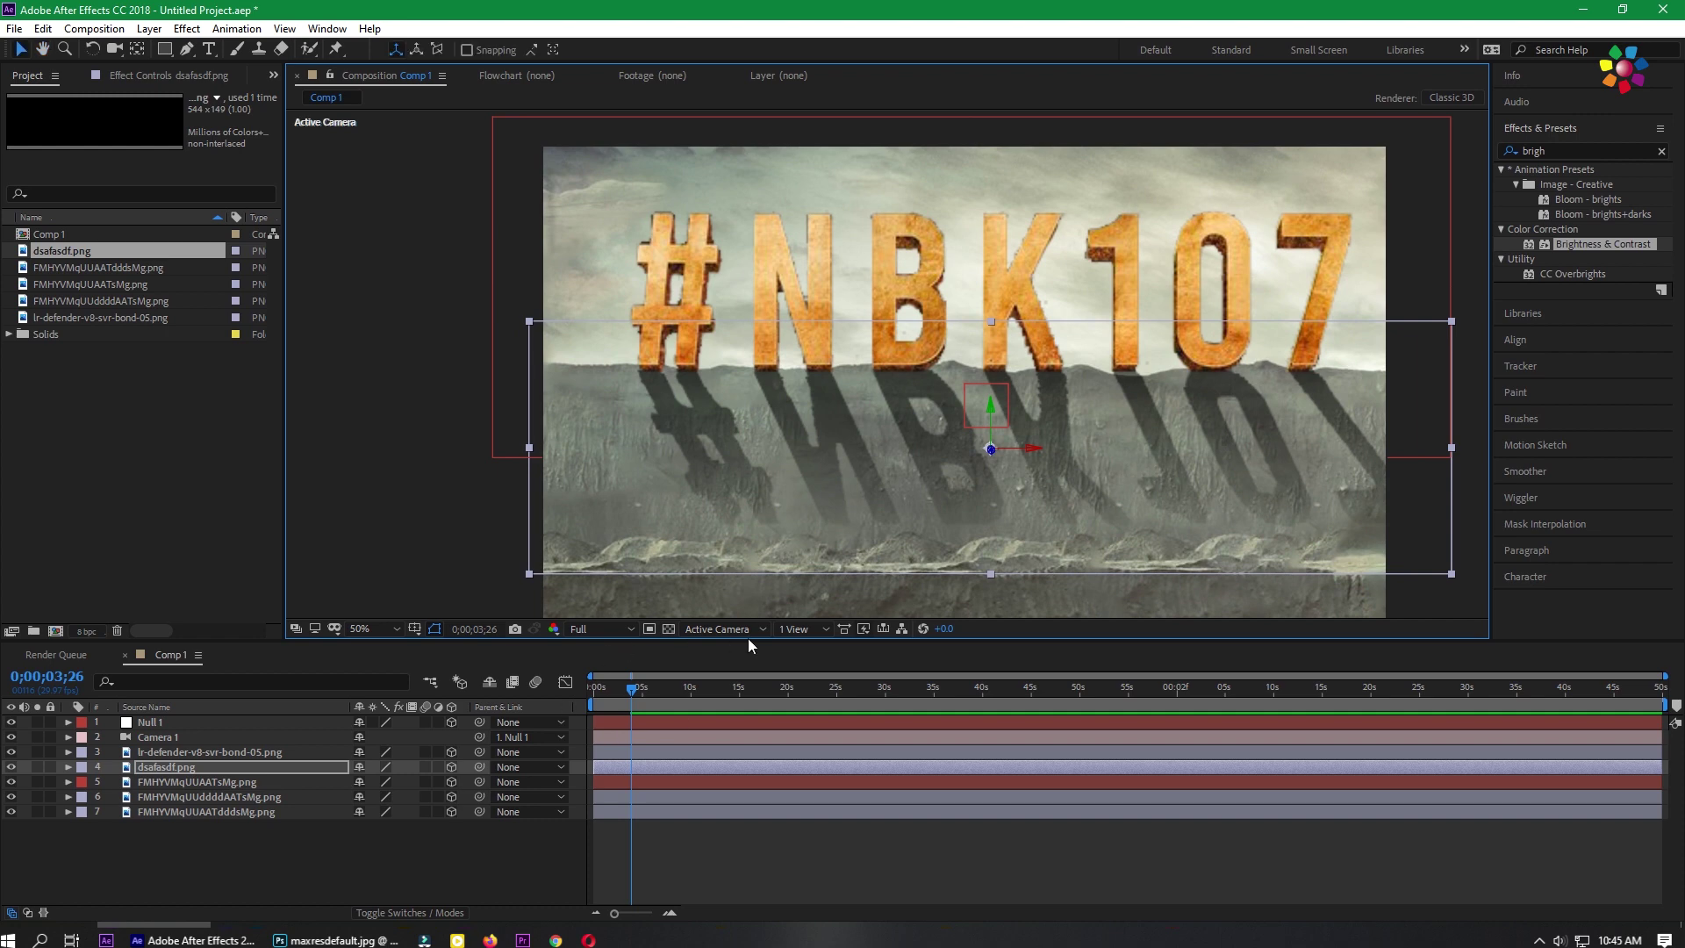
- Rearrange Null 1's position keyframes to start at 1075, -381, 7419 and reach 960, 540, 0 at about 6 seconds, and preview
{"action": "left_click", "coordinate": [195, 723]}
{"action": "key", "text": "p"}
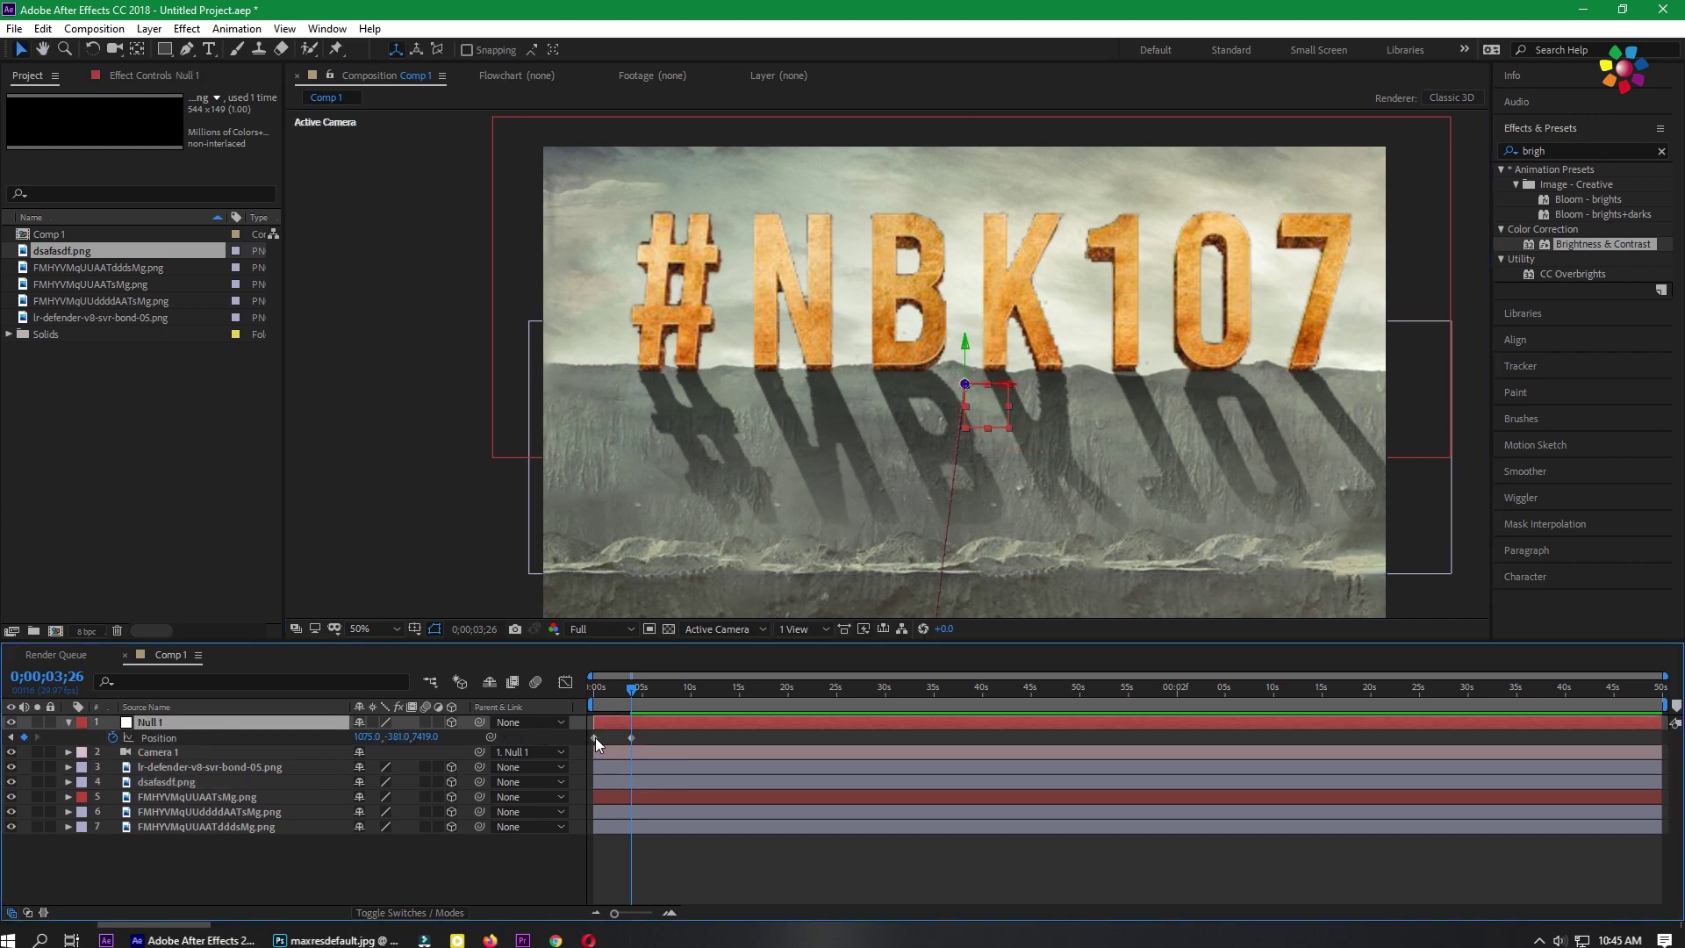
{"action": "left_click_drag", "start_coordinate": [633, 737], "coordinate": [596, 737]}
{"action": "left_click", "coordinate": [586, 699]}
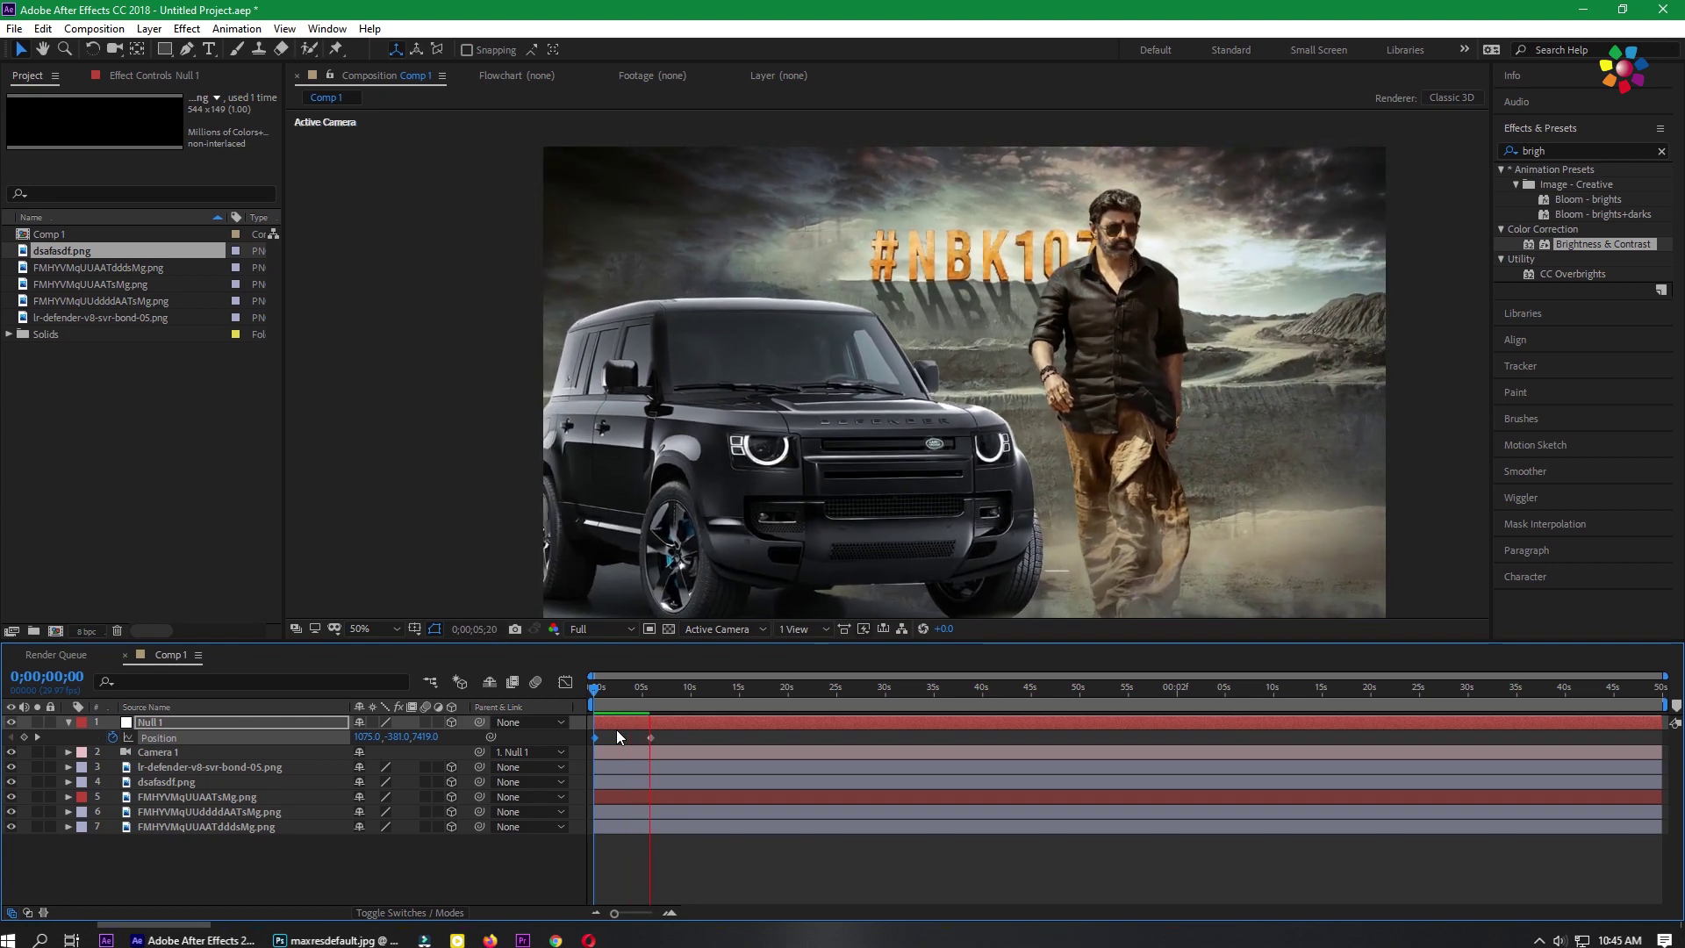
{"action": "key", "text": "space"}
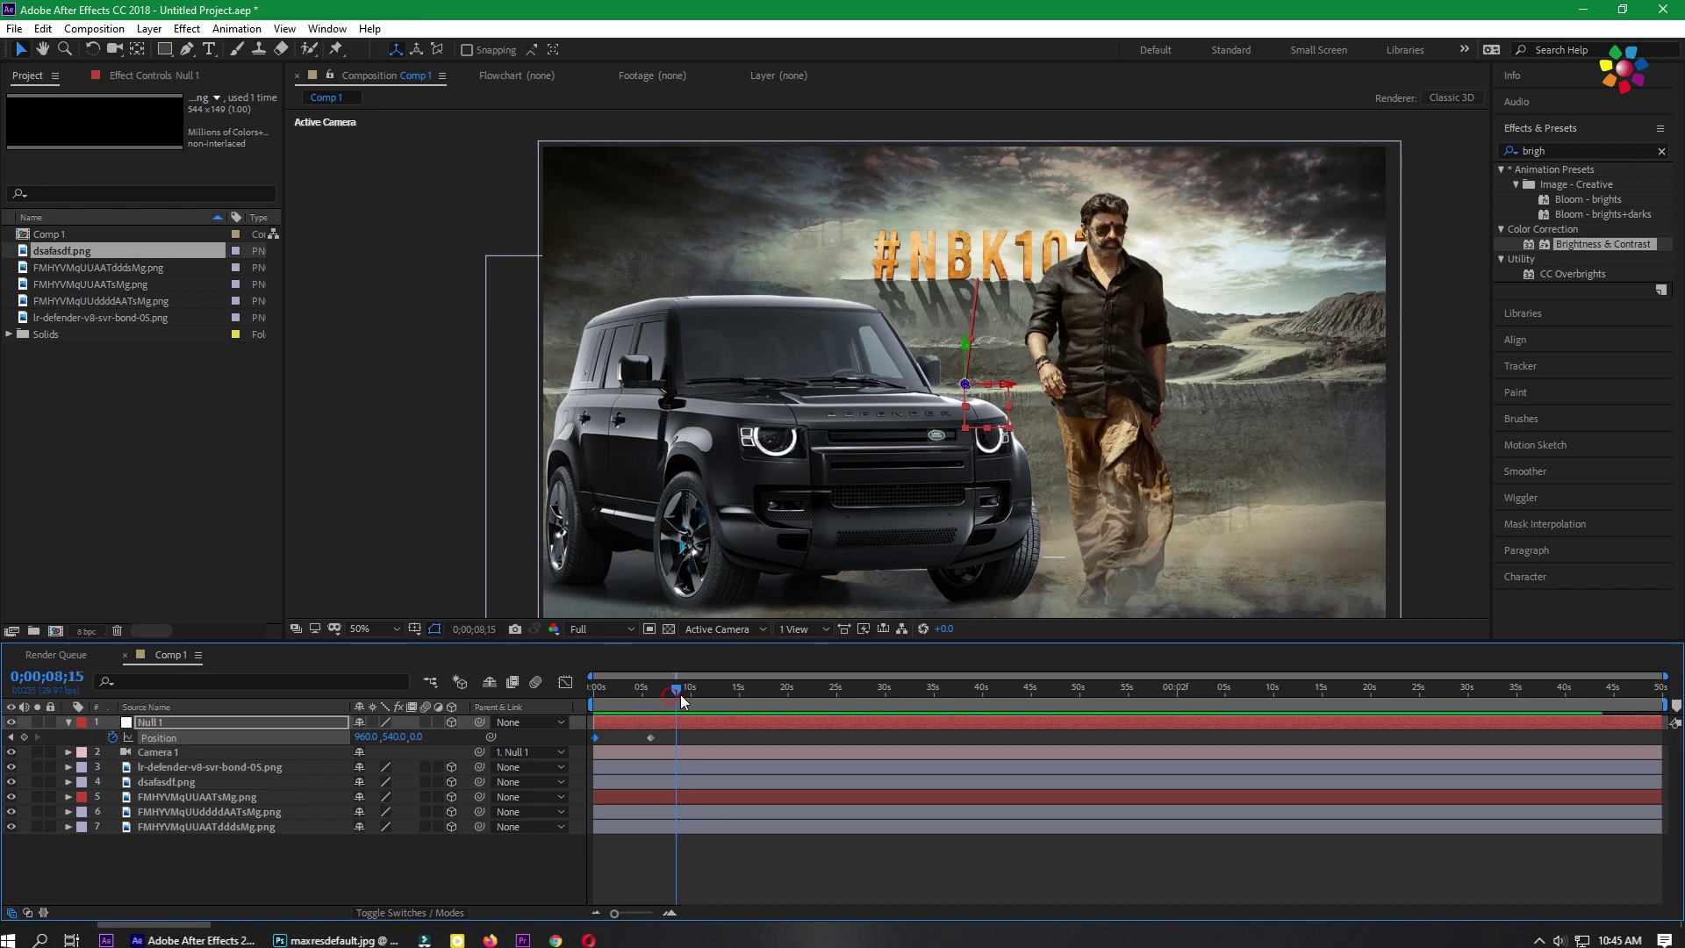
{"action": "key", "text": "space"}
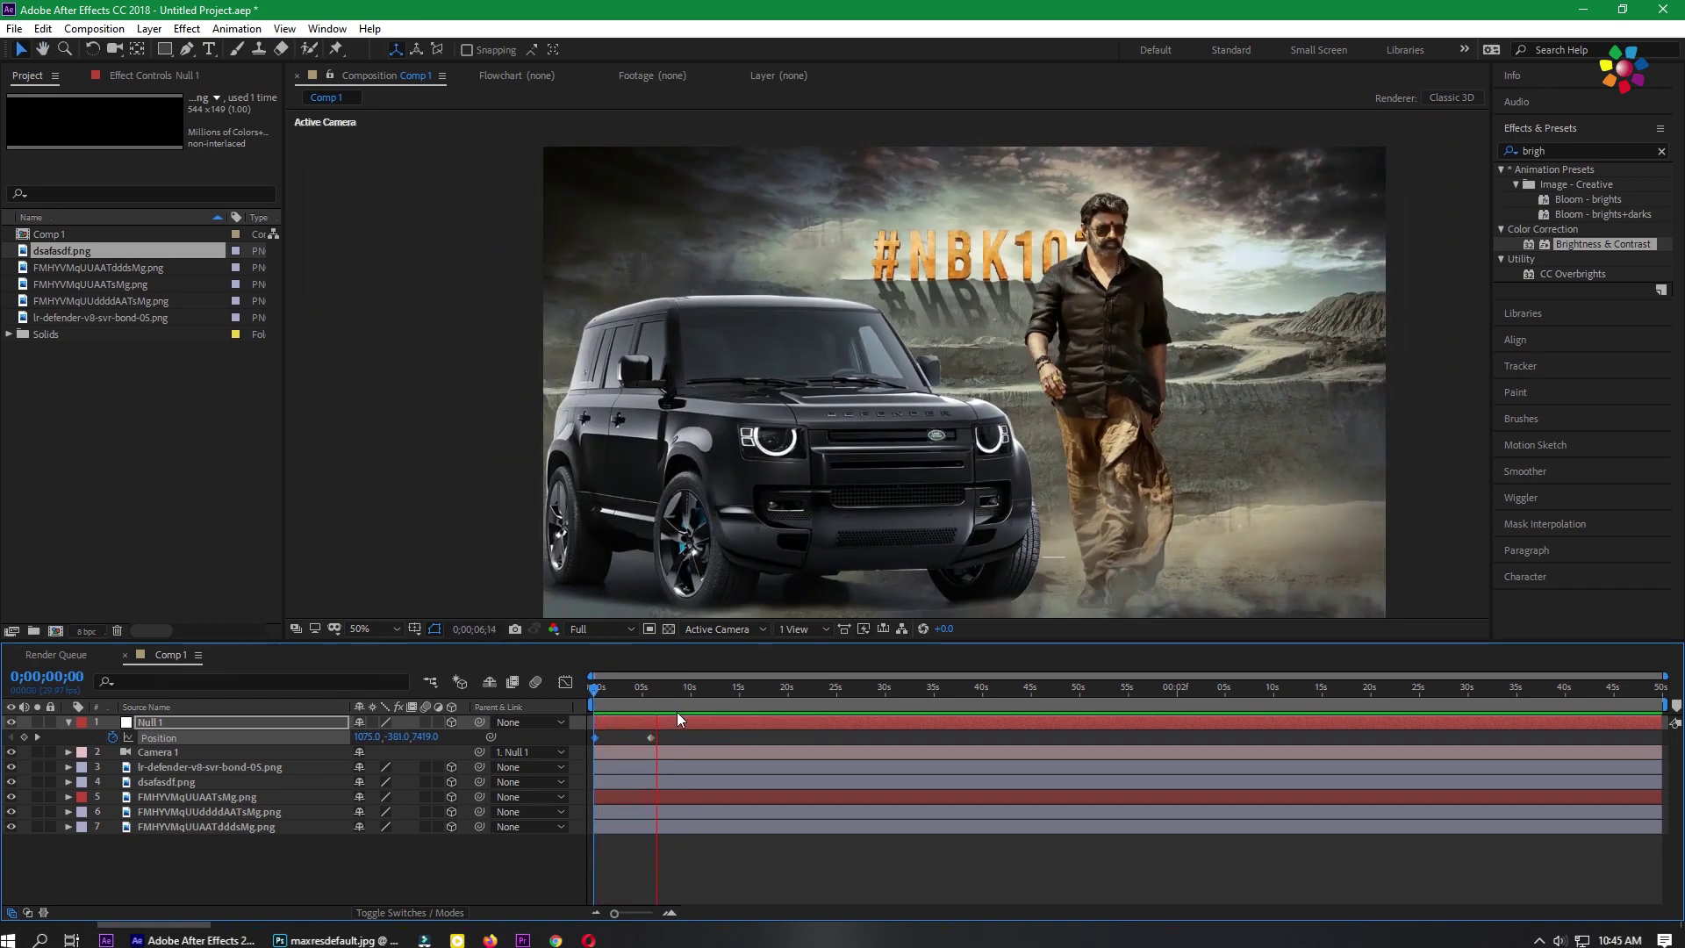
- Hold Null 1 at 960, 540, 0 with a position keyframe at 0;00;10;06, discarding the trial keyframe at 0;00;10;25
{"action": "left_click", "coordinate": [665, 691]}
{"action": "left_click_drag", "start_coordinate": [316, 737], "coordinate": [276, 728]}
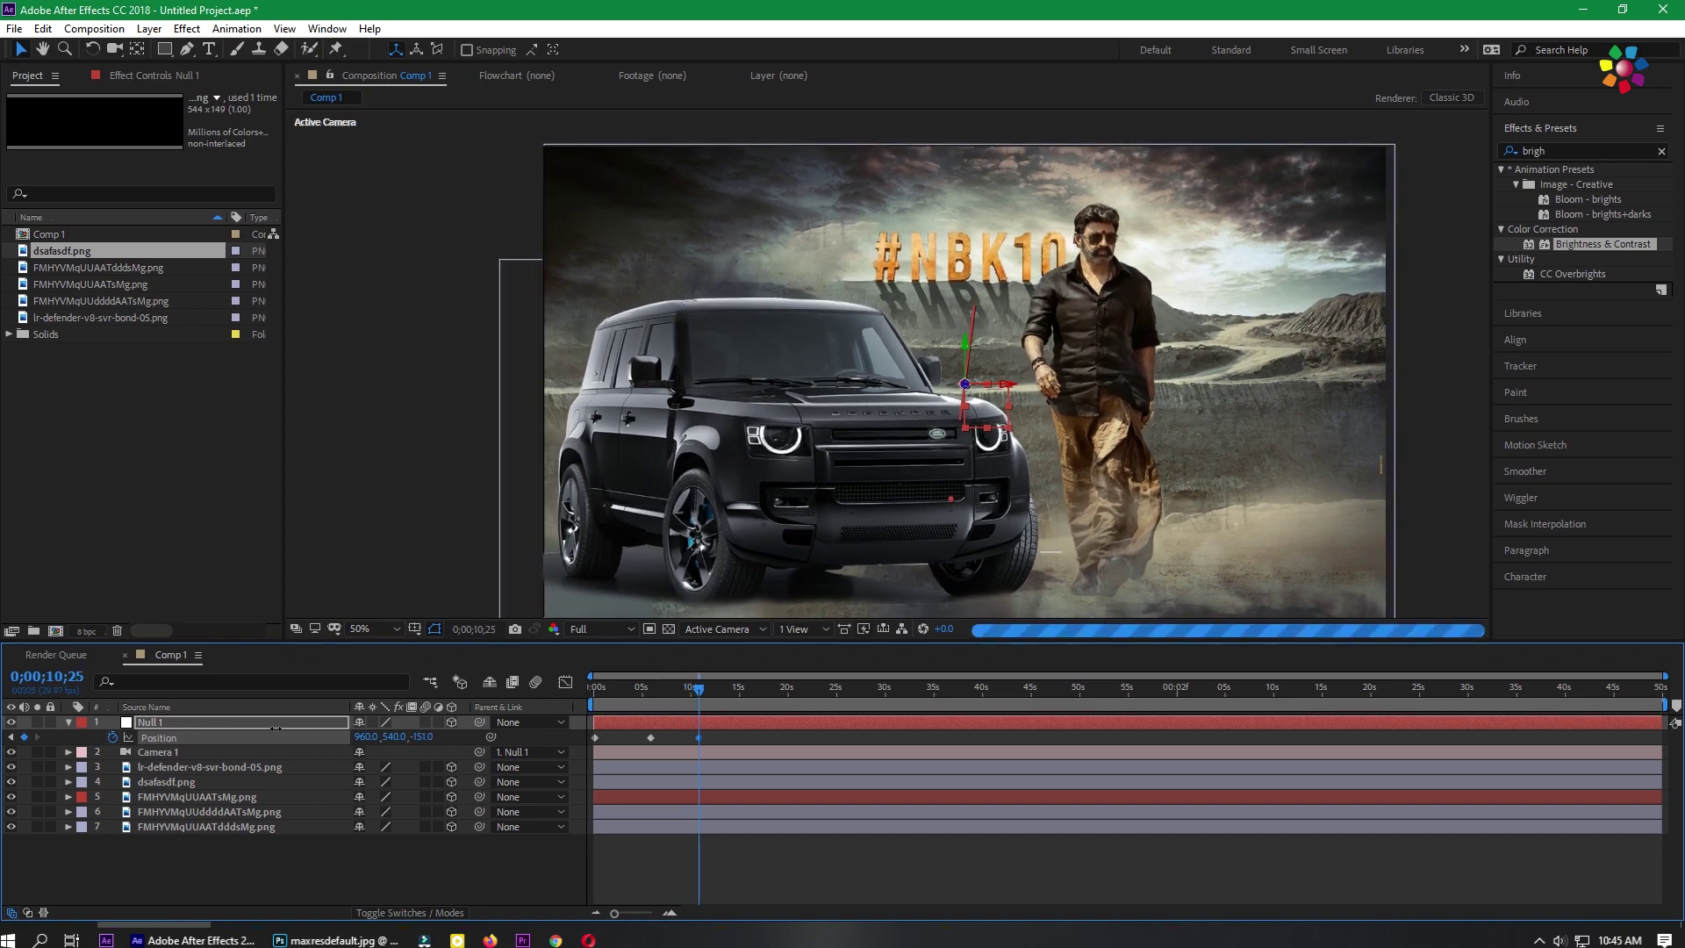
{"action": "left_click_drag", "start_coordinate": [897, 707], "coordinate": [695, 693]}
{"action": "key", "text": "Delete"}
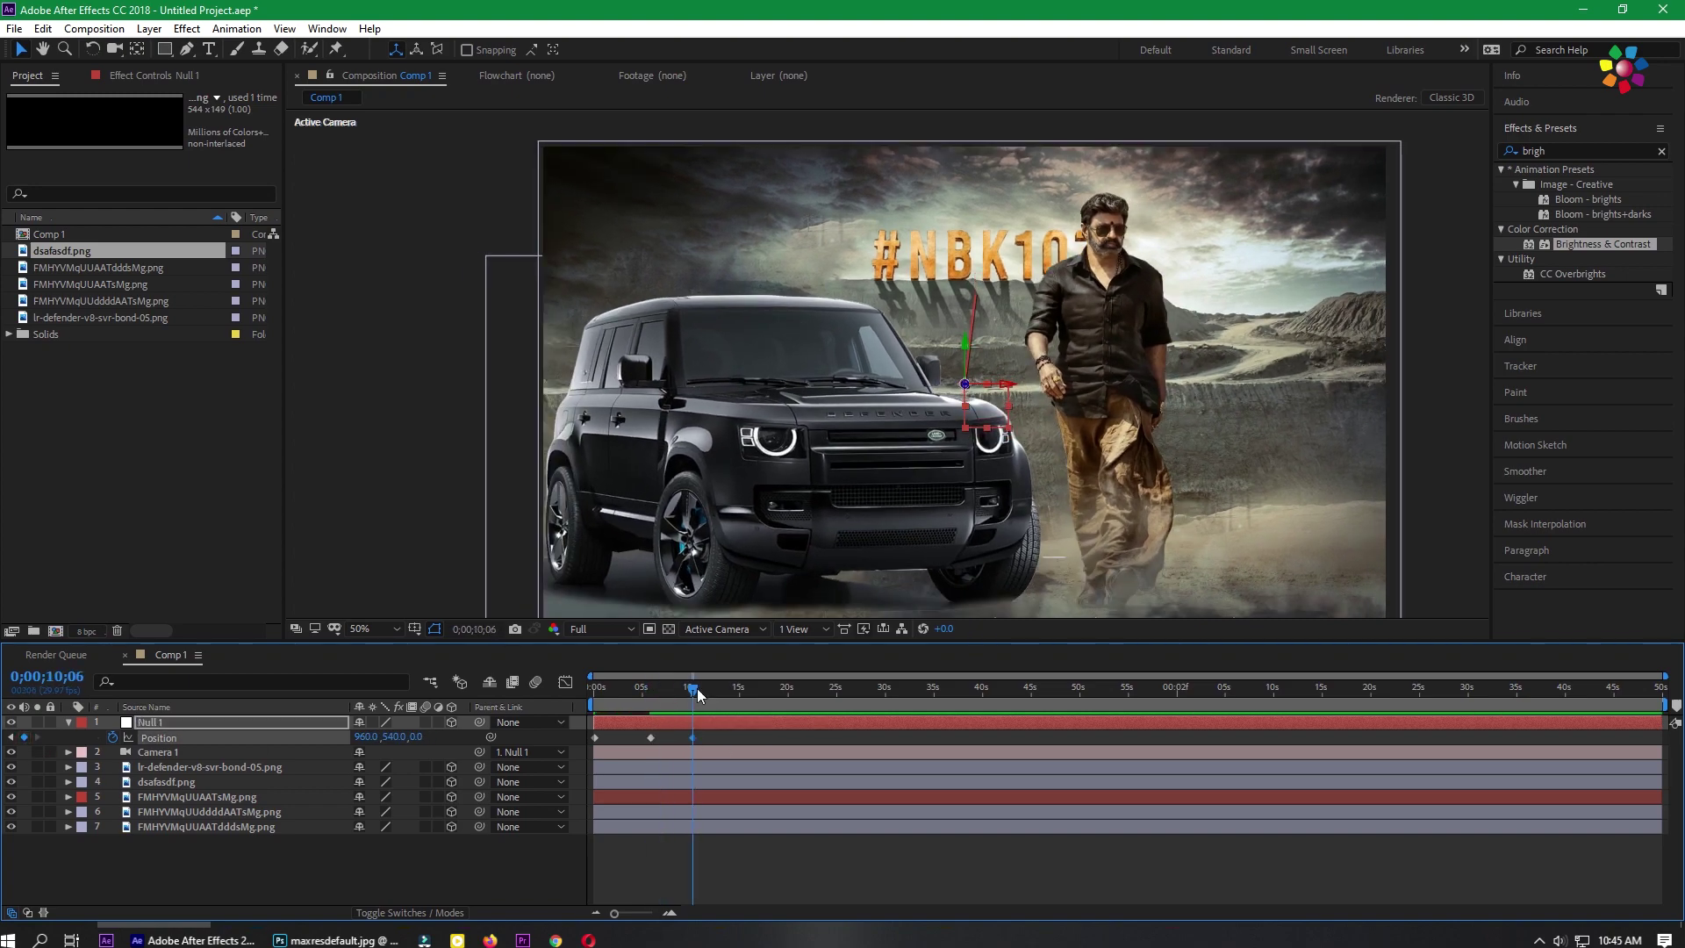
- Keyframe Null 1's position as 1133, 390, 1229 at 0;00;11;11 and preview the quick push-in towards the man
{"action": "left_click_drag", "start_coordinate": [420, 737], "coordinate": [1025, 766]}
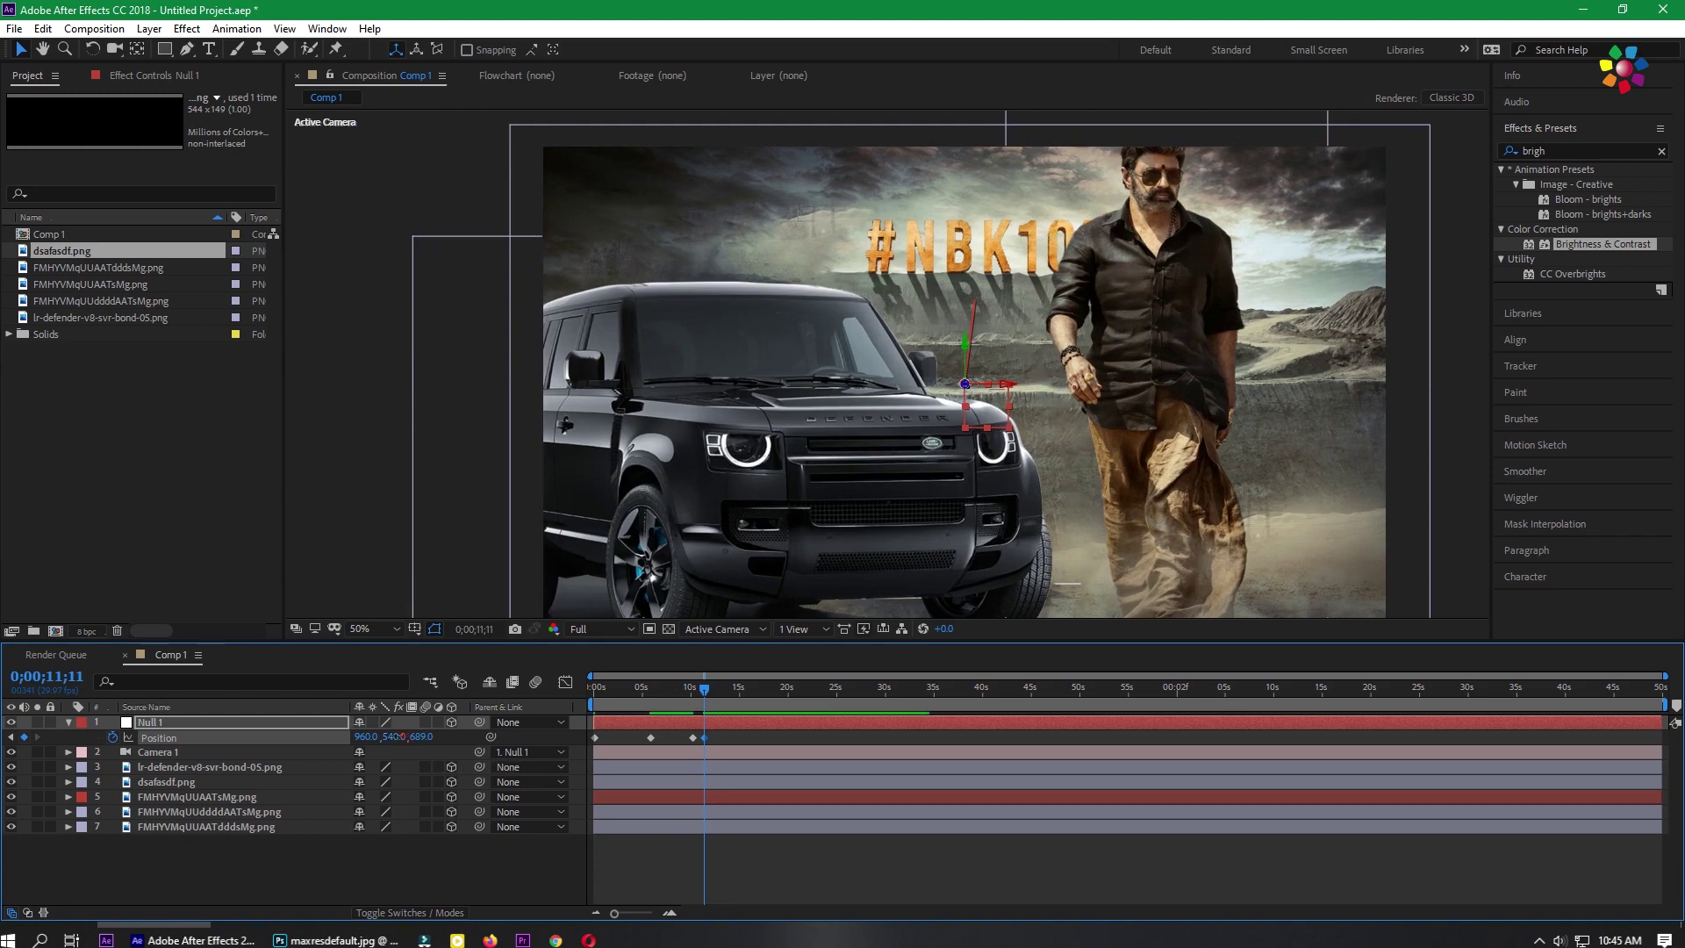
{"action": "left_click_drag", "start_coordinate": [383, 738], "coordinate": [248, 757]}
{"action": "left_click_drag", "start_coordinate": [428, 742], "coordinate": [764, 738]}
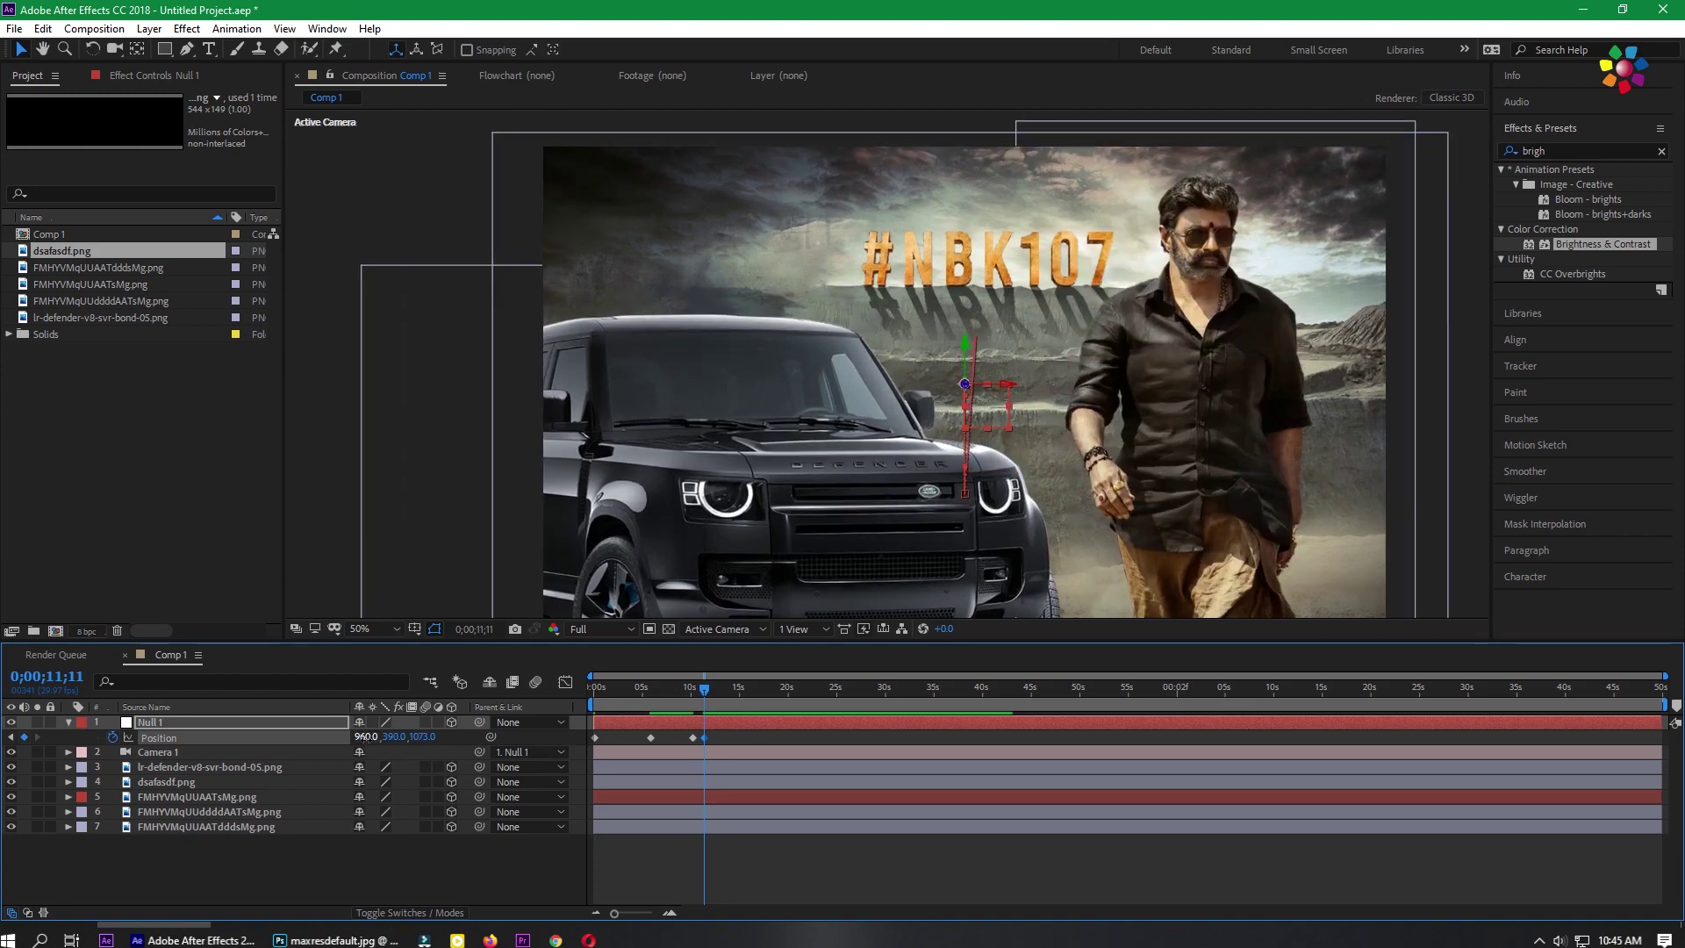
{"action": "left_click_drag", "start_coordinate": [360, 737], "coordinate": [560, 739]}
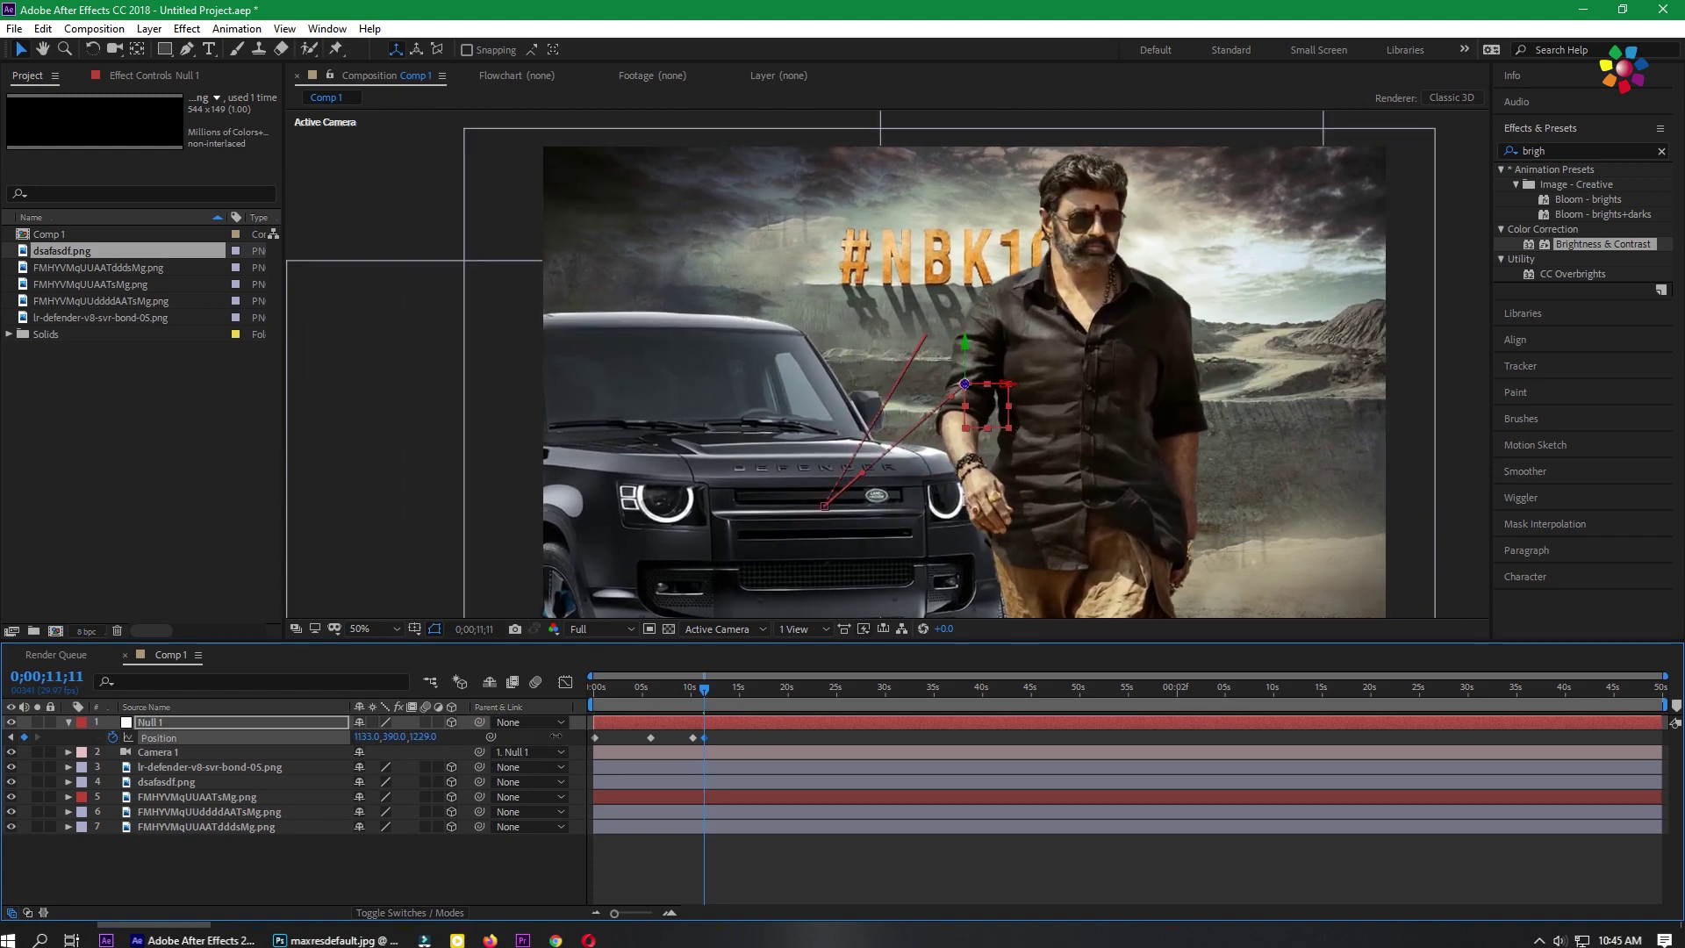
{"action": "left_click", "coordinate": [695, 689]}
{"action": "key", "text": "space"}
{"action": "key", "text": "space"}
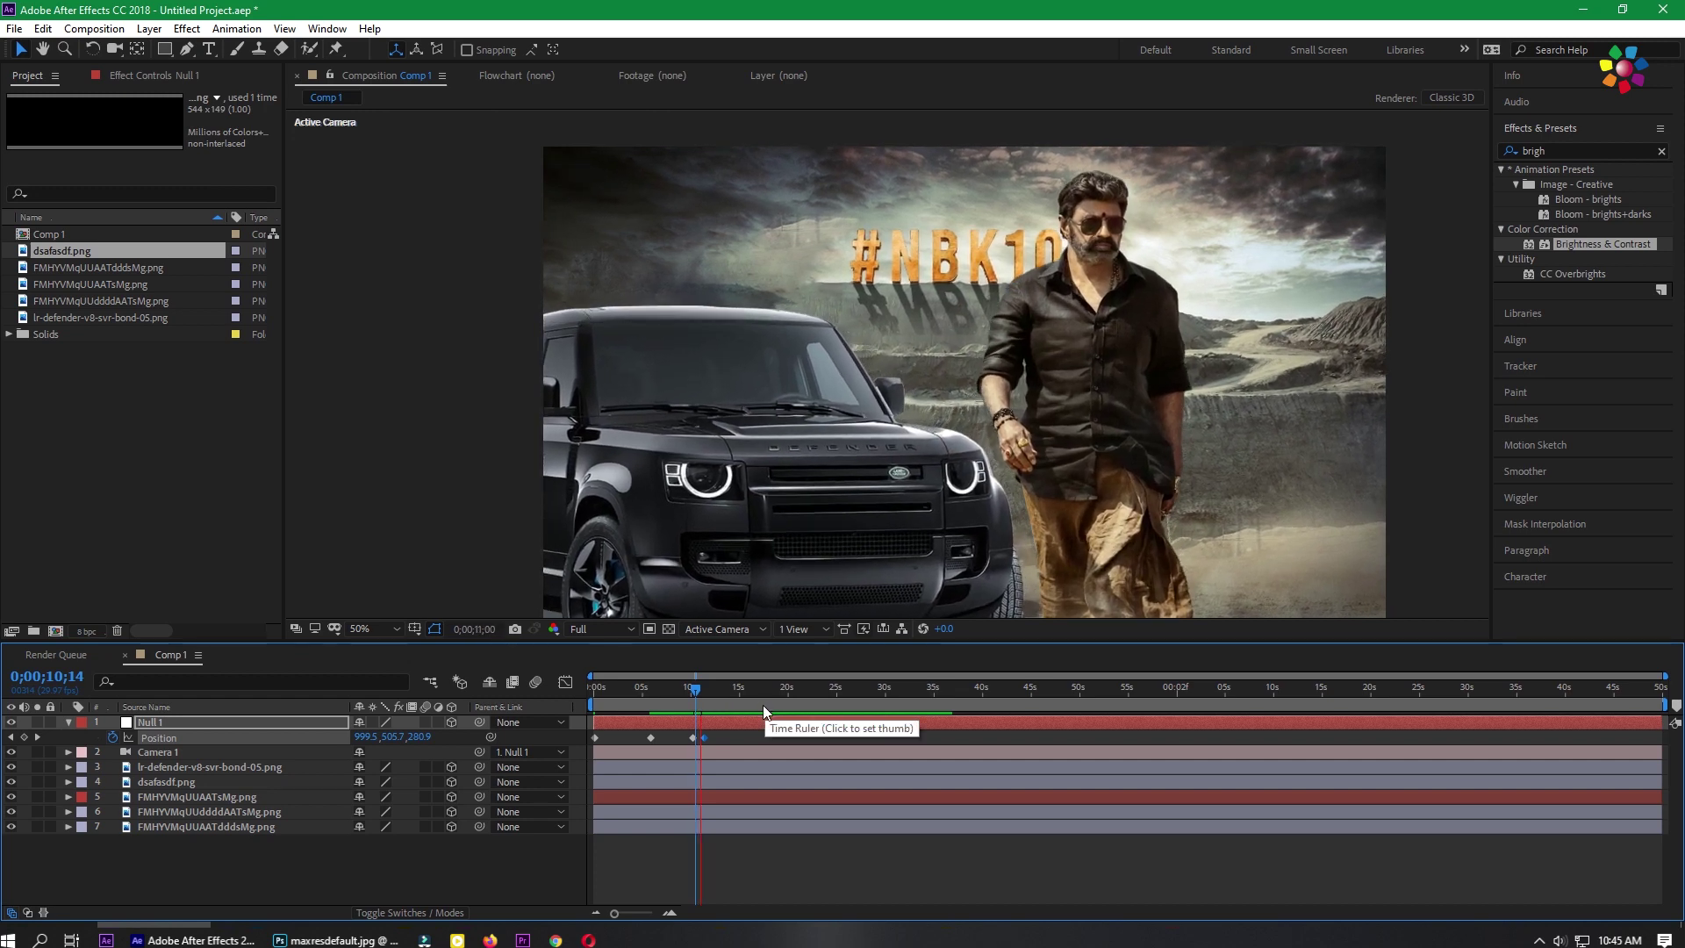
{"action": "key", "text": "space"}
- Keyframe a slow push-in at 0;00;16;10 by setting Null 1's Y position to 321 and Z position to 1544, and preview it
{"action": "left_click_drag", "start_coordinate": [697, 702], "coordinate": [758, 704]}
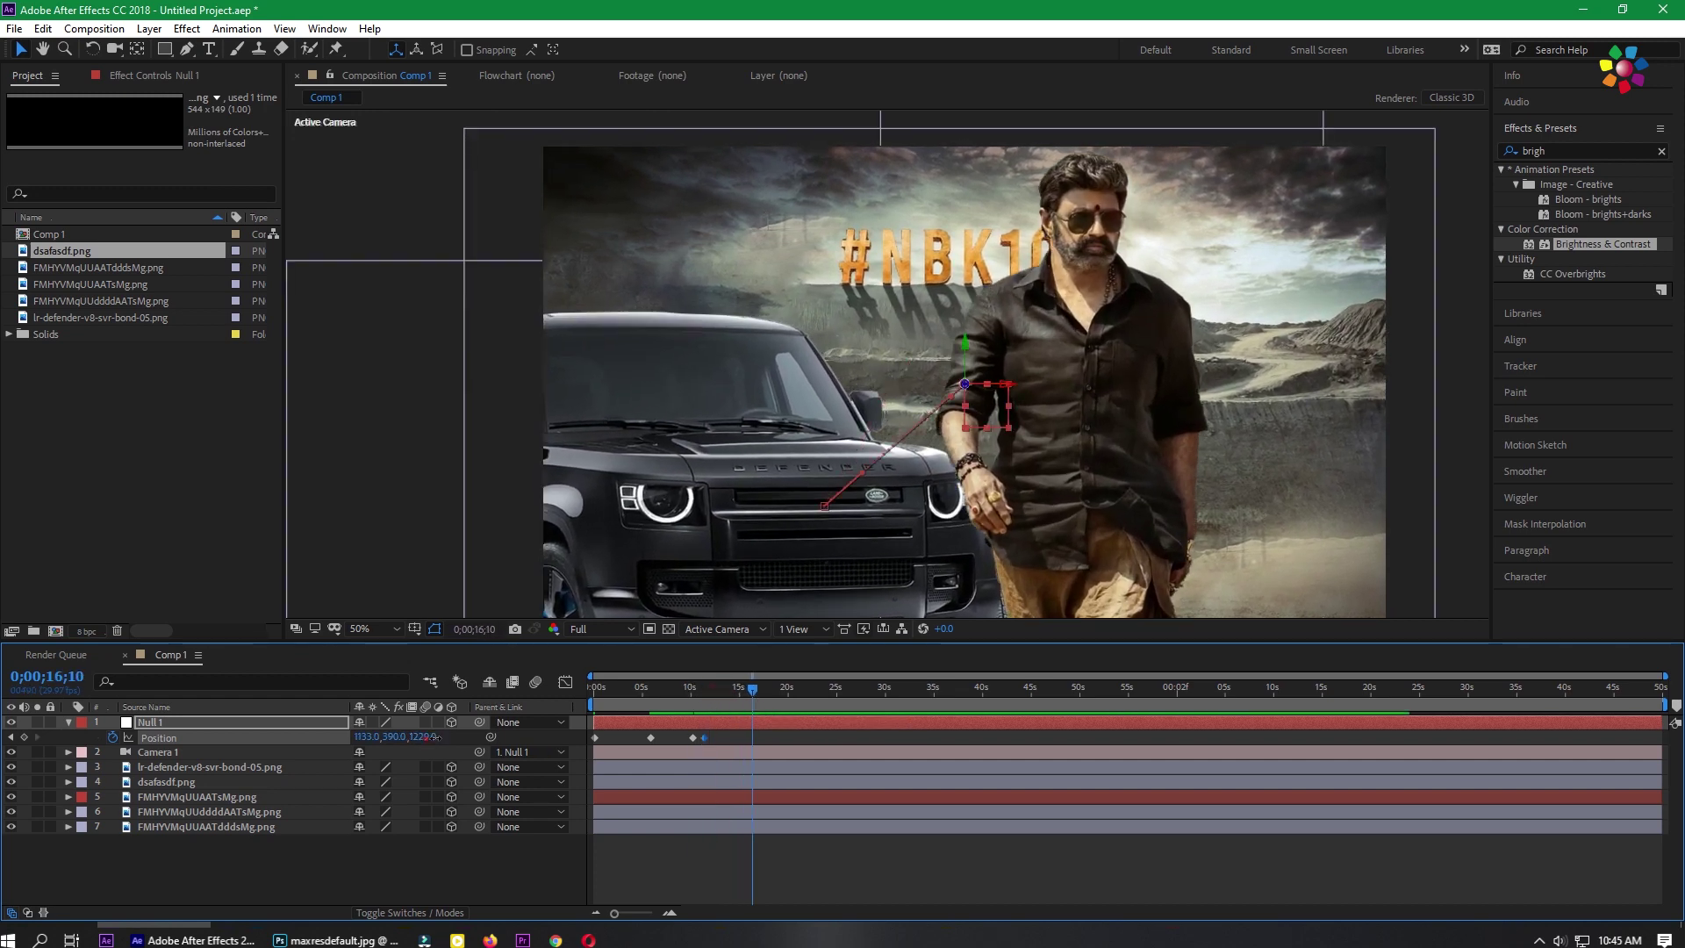
{"action": "left_click_drag", "start_coordinate": [428, 738], "coordinate": [526, 734]}
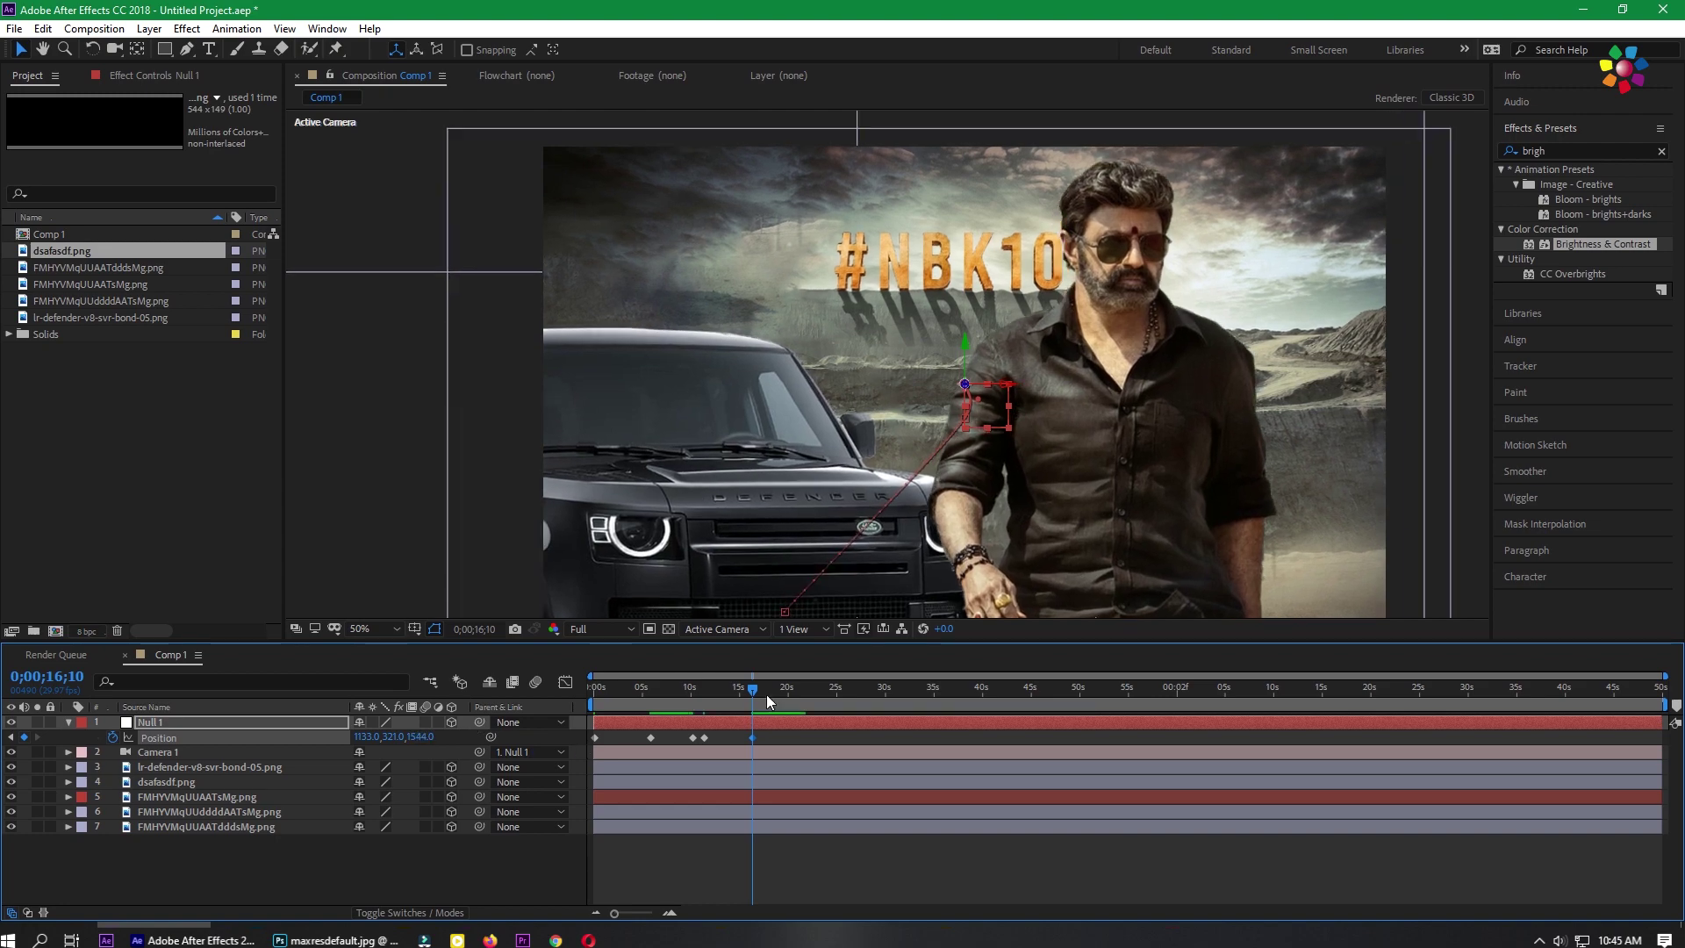
{"action": "left_click_drag", "start_coordinate": [766, 693], "coordinate": [696, 699]}
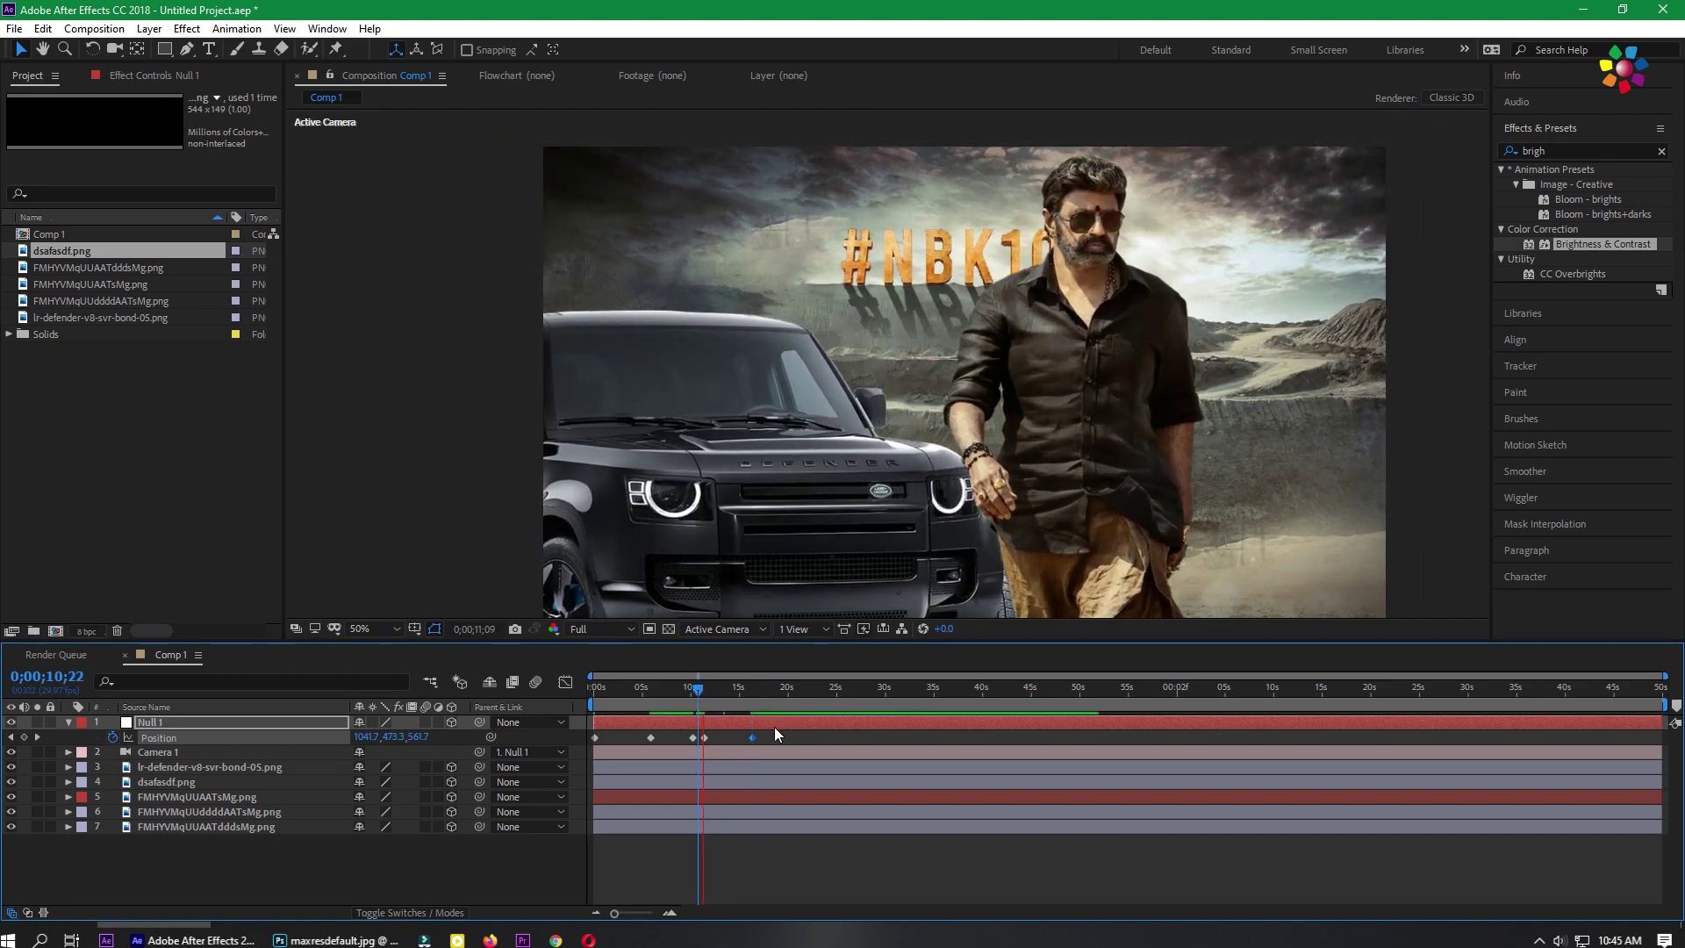
{"action": "left_click", "coordinate": [693, 698]}
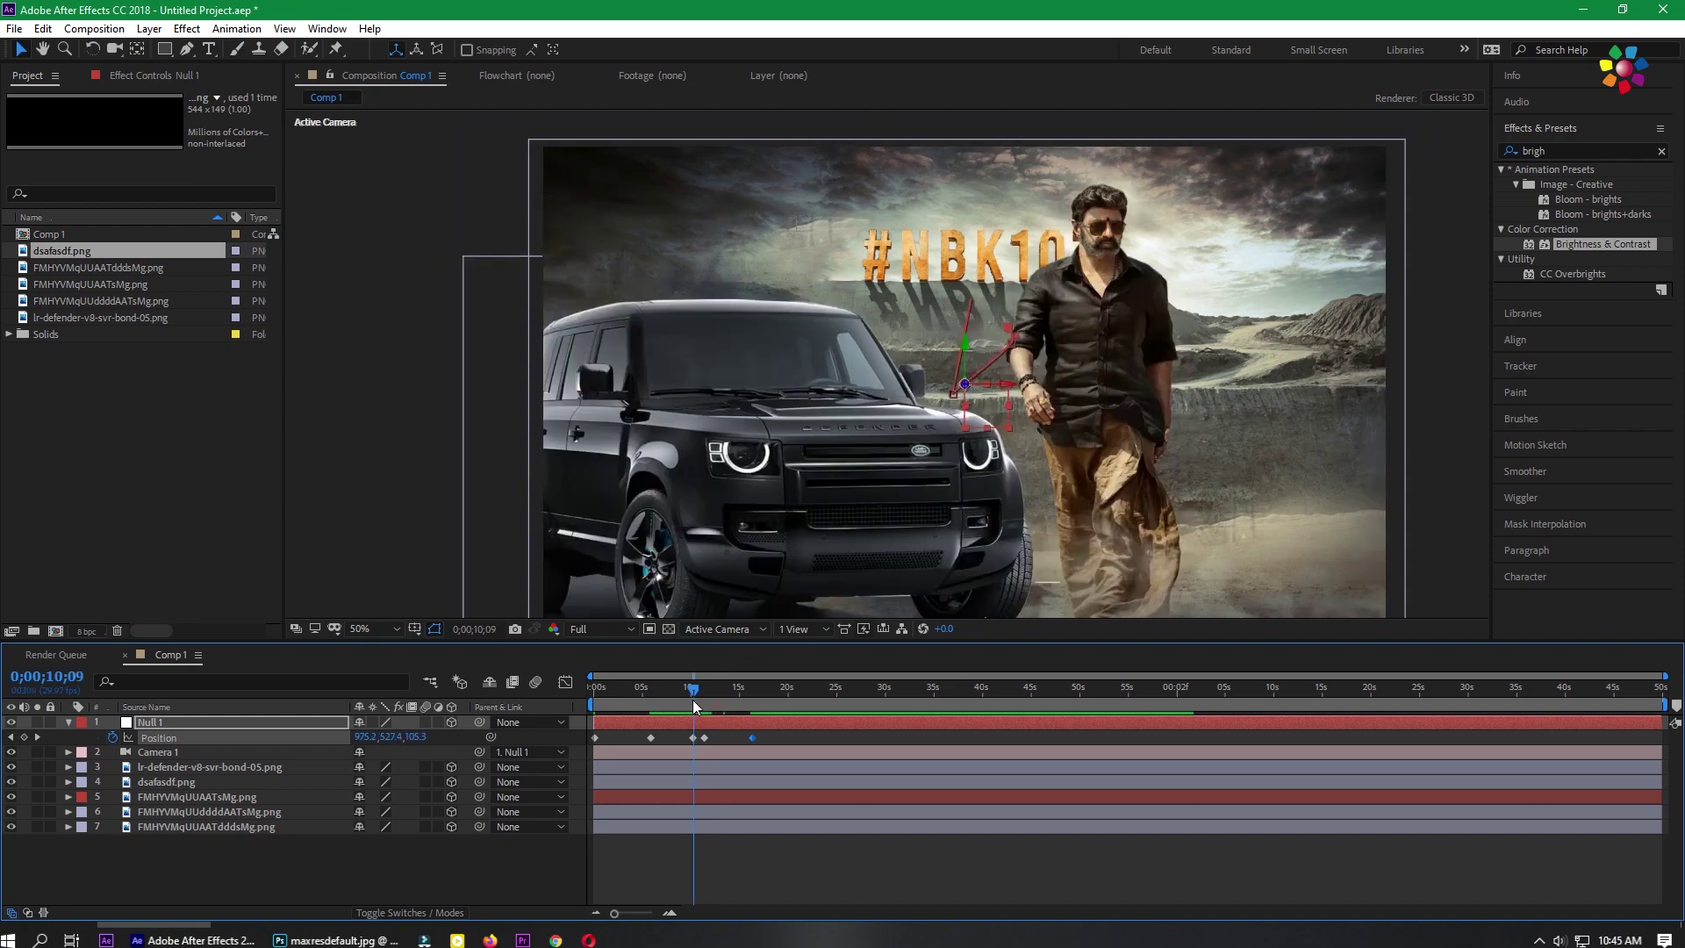
- Add a Null 1 position keyframe between 5 and 6 seconds and move the existing second keyframe to about 7.5 seconds
{"action": "mouse_move", "coordinate": [693, 699]}
{"action": "left_mouse_down"}
{"action": "mouse_move", "coordinate": [707, 700]}
{"action": "mouse_move", "coordinate": [665, 704]}
{"action": "left_mouse_up"}
{"action": "key", "text": "Home"}
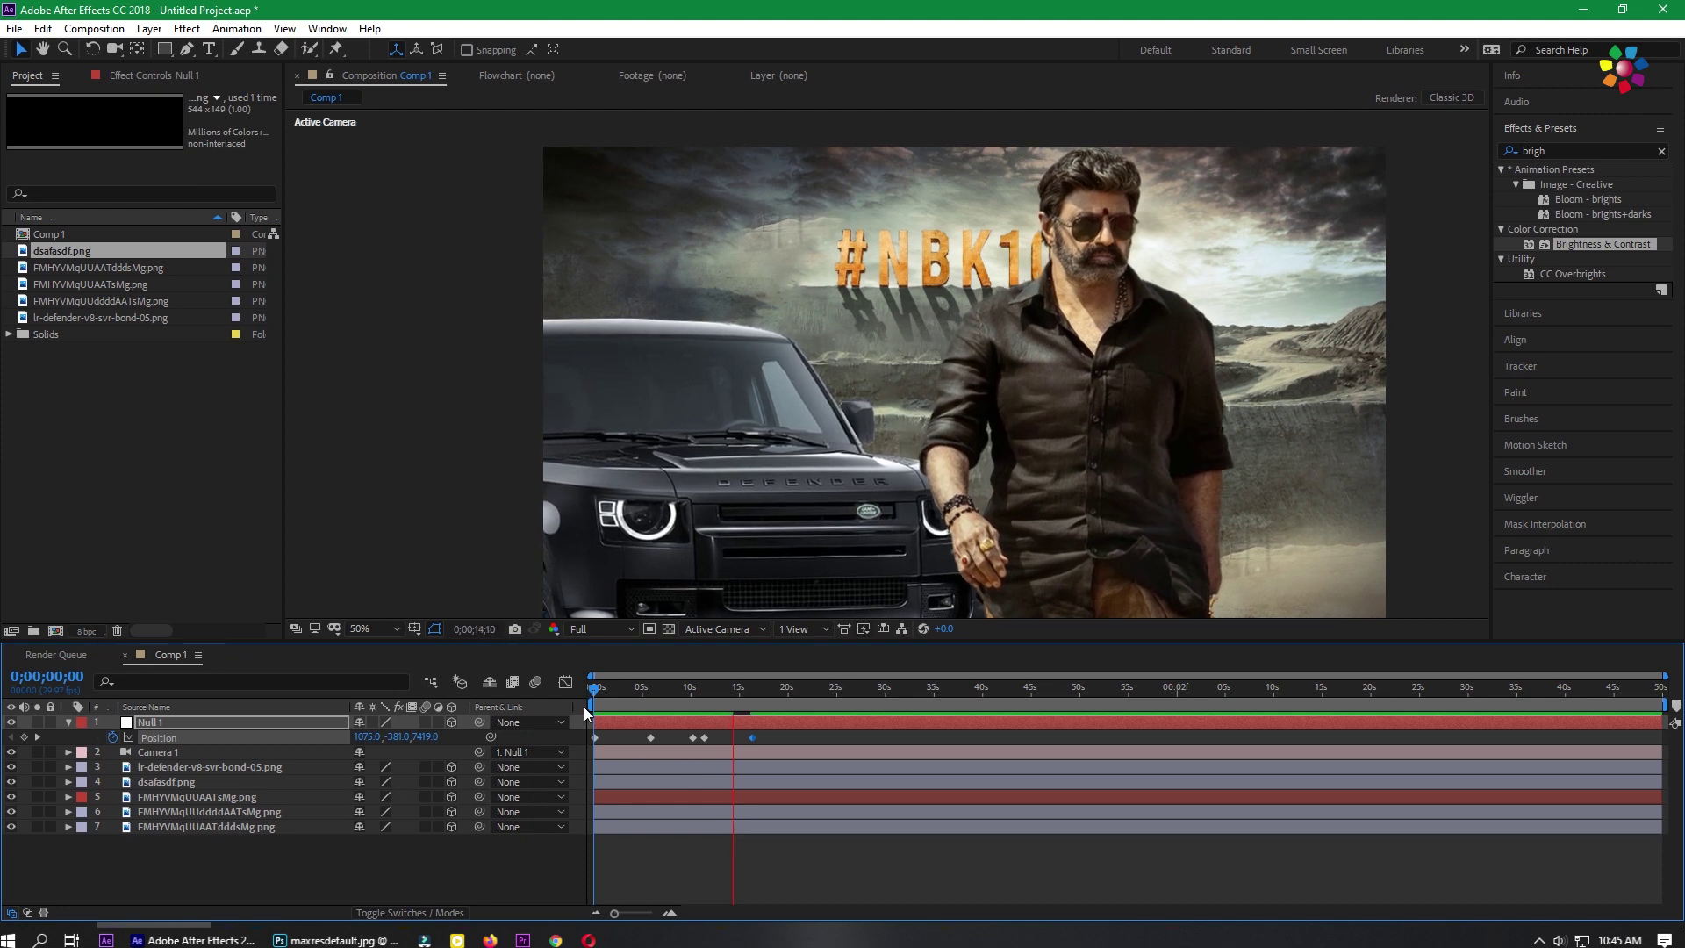
{"action": "left_click", "coordinate": [648, 693]}
{"action": "left_click_drag", "start_coordinate": [653, 737], "coordinate": [575, 693]}
- Play the animation from the beginning to check the camera move from the title to the man
{"action": "key", "text": "space"}
{"action": "key", "text": "space"}
{"action": "key", "text": "space"}
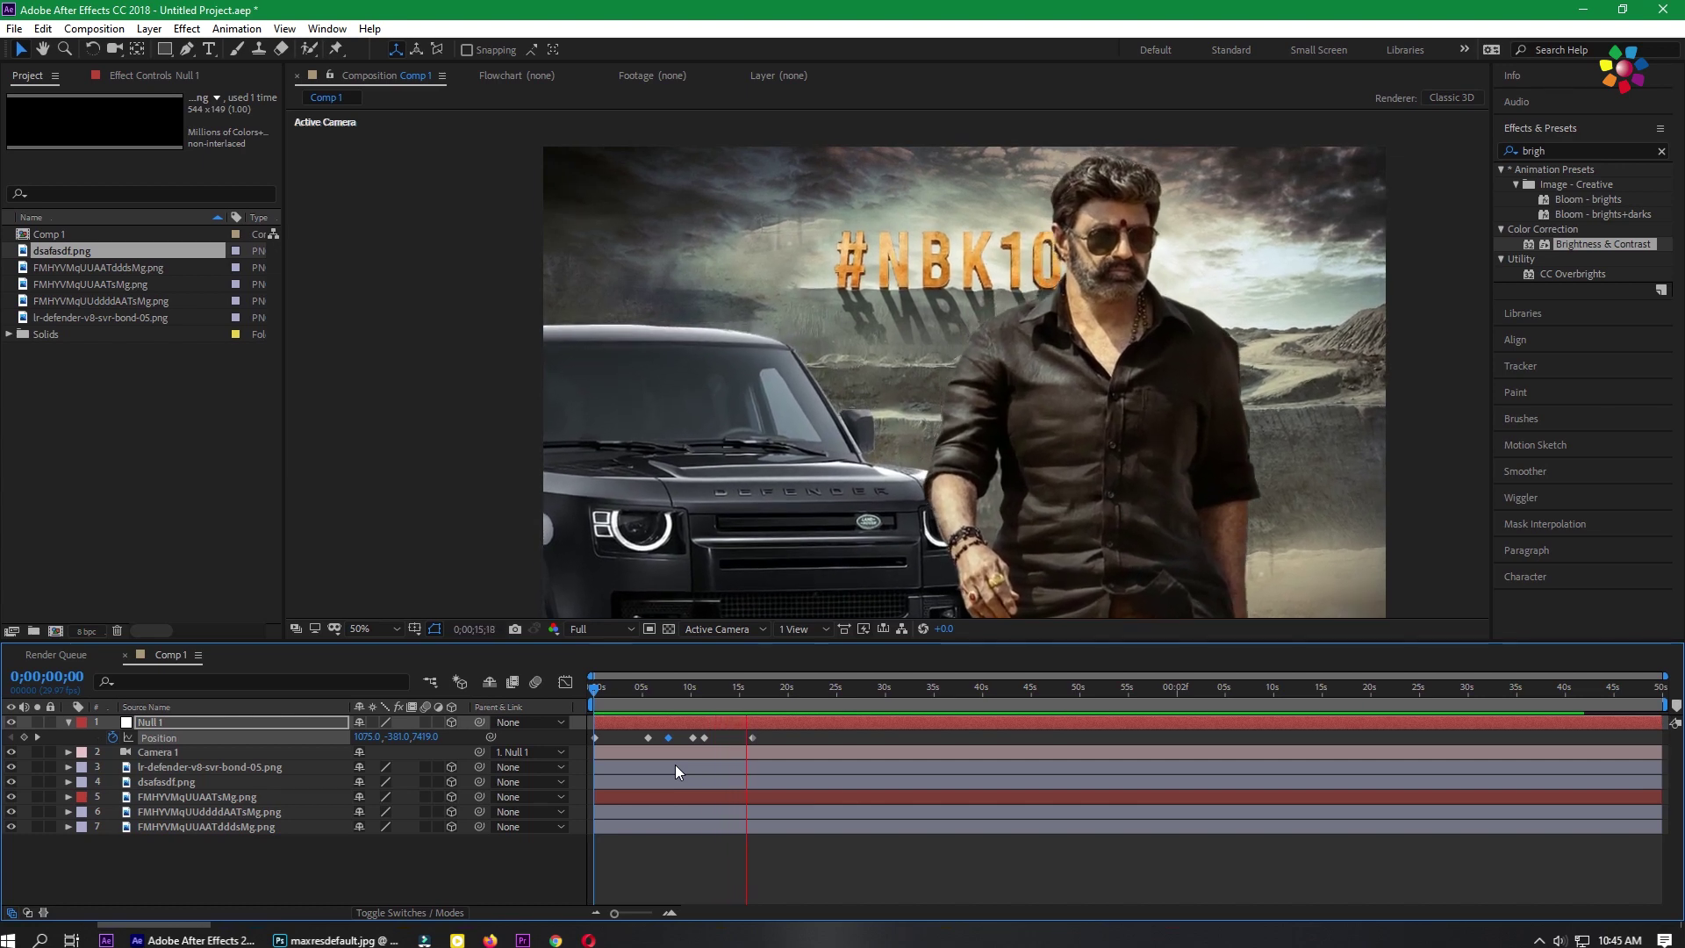
{"action": "key", "text": "space"}
{"action": "left_click", "coordinate": [596, 693]}
{"action": "key", "text": "space"}
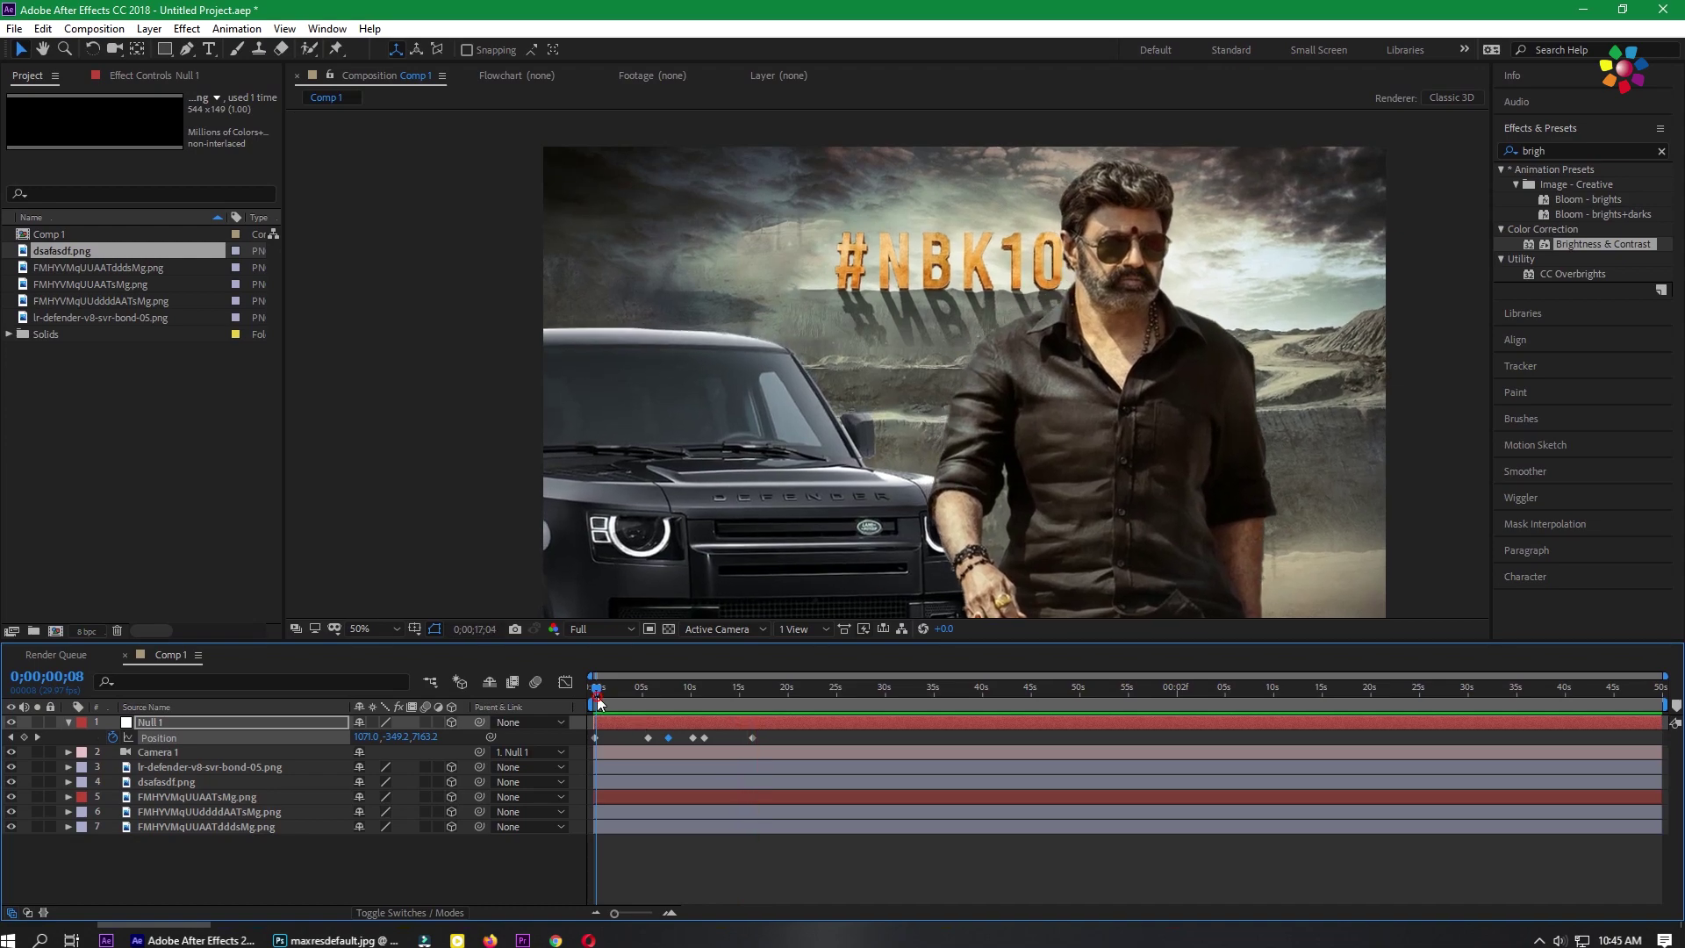
{"action": "key", "text": "space"}
- Import the Brain Storm (time lapse).mp4 video from the desktop and place it as the top layer from the composition's start
{"action": "left_click_drag", "start_coordinate": [600, 701], "coordinate": [610, 689]}
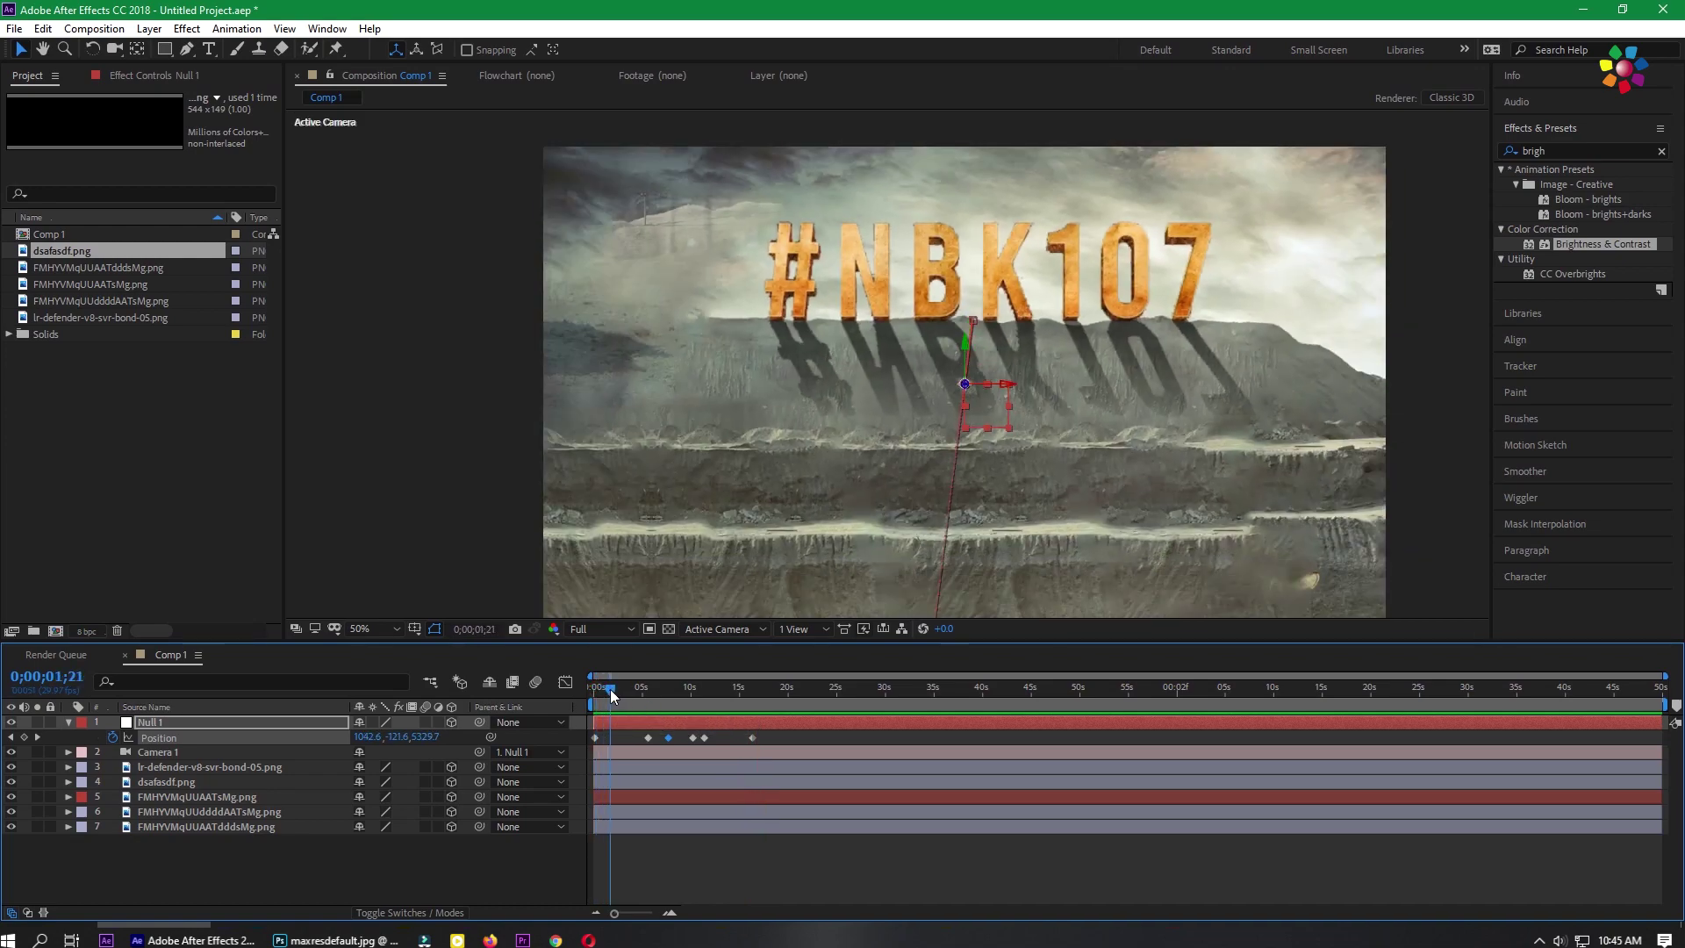
{"action": "left_click", "coordinate": [1582, 9]}
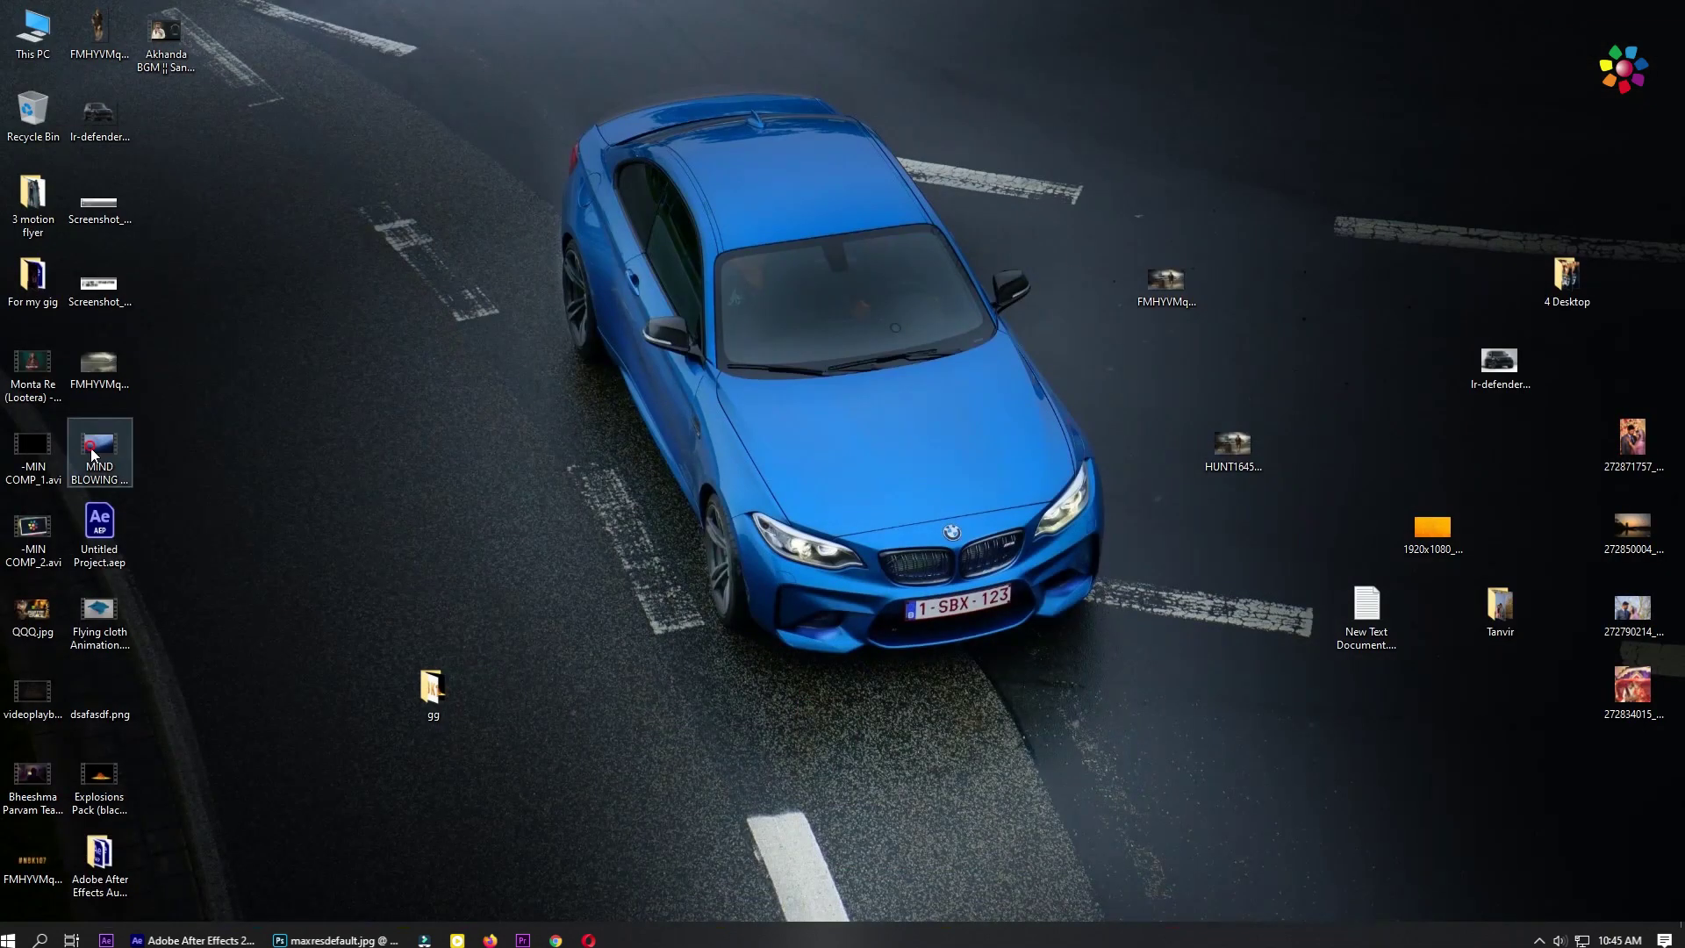
{"action": "left_click", "coordinate": [193, 940]}
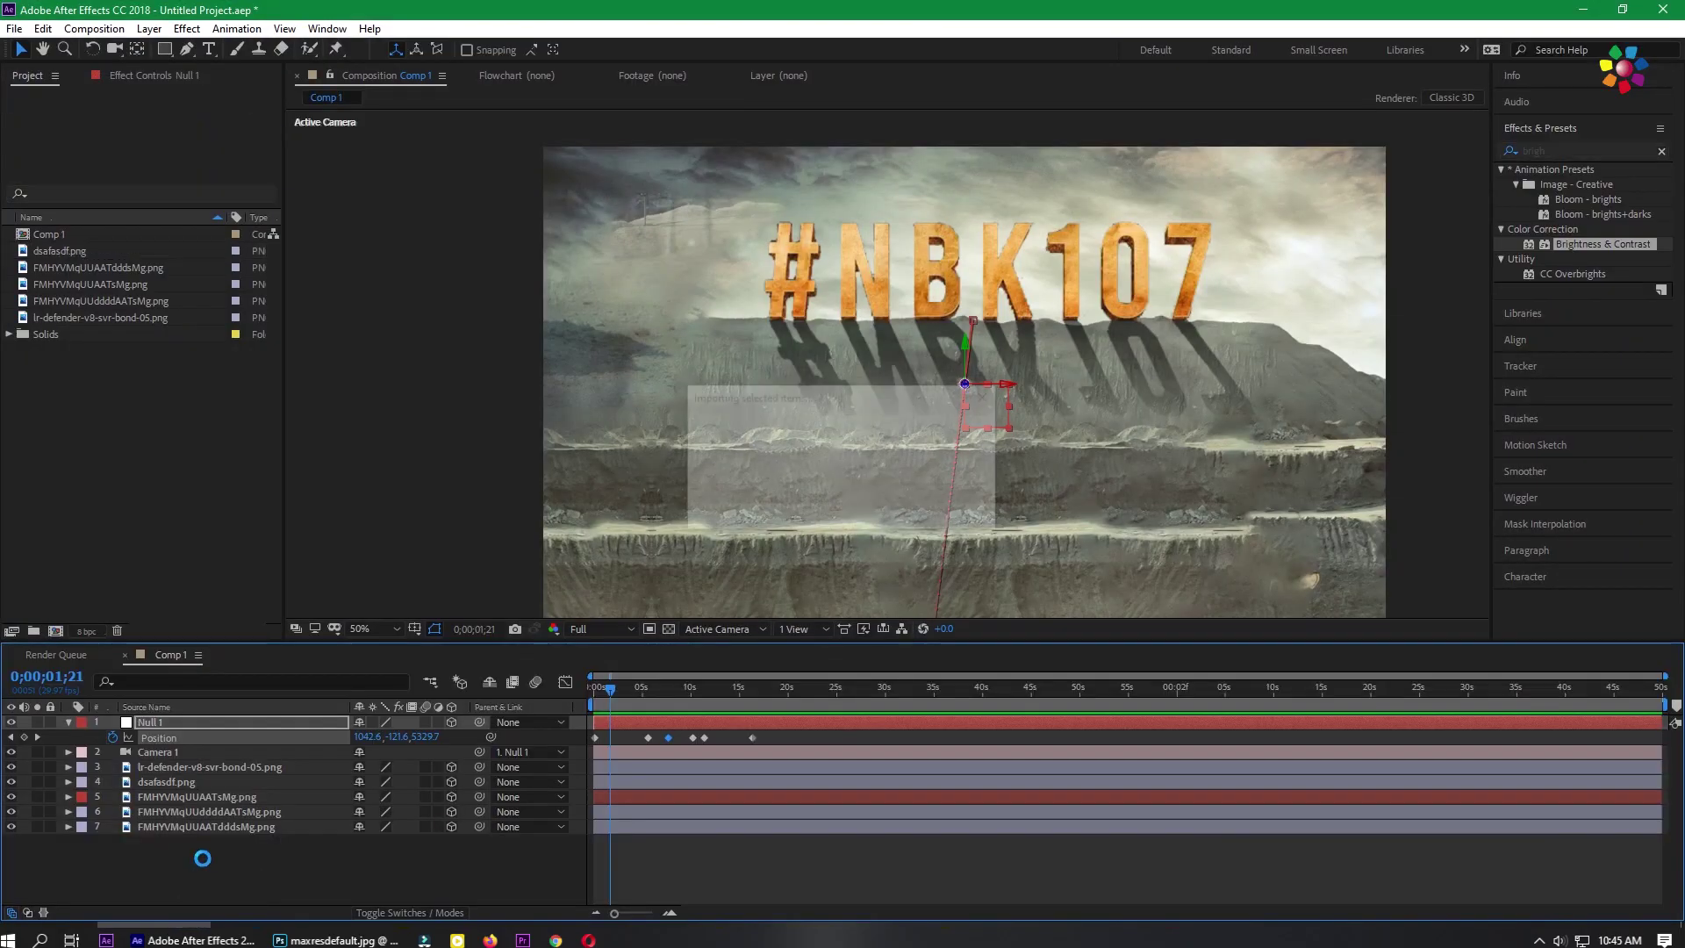
{"action": "left_click_drag", "start_coordinate": [845, 722], "coordinate": [599, 716]}
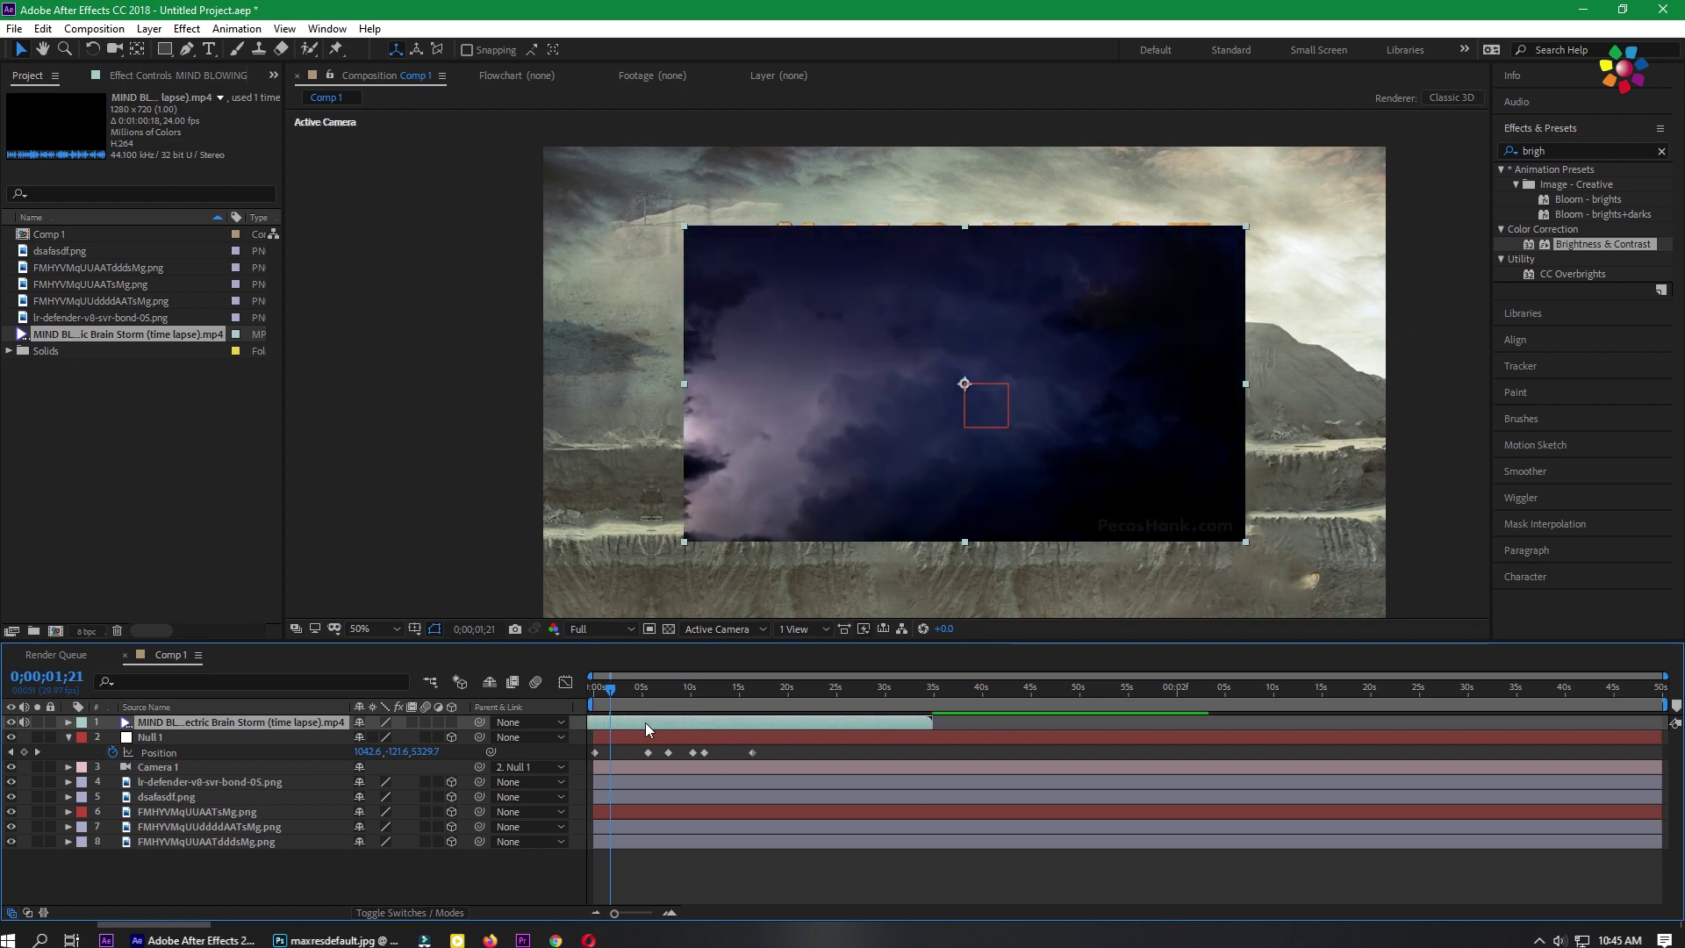
- Split the storm video layer at 0;00;01;21 and again at 0;00;20;20
{"action": "left_click", "coordinate": [42, 28]}
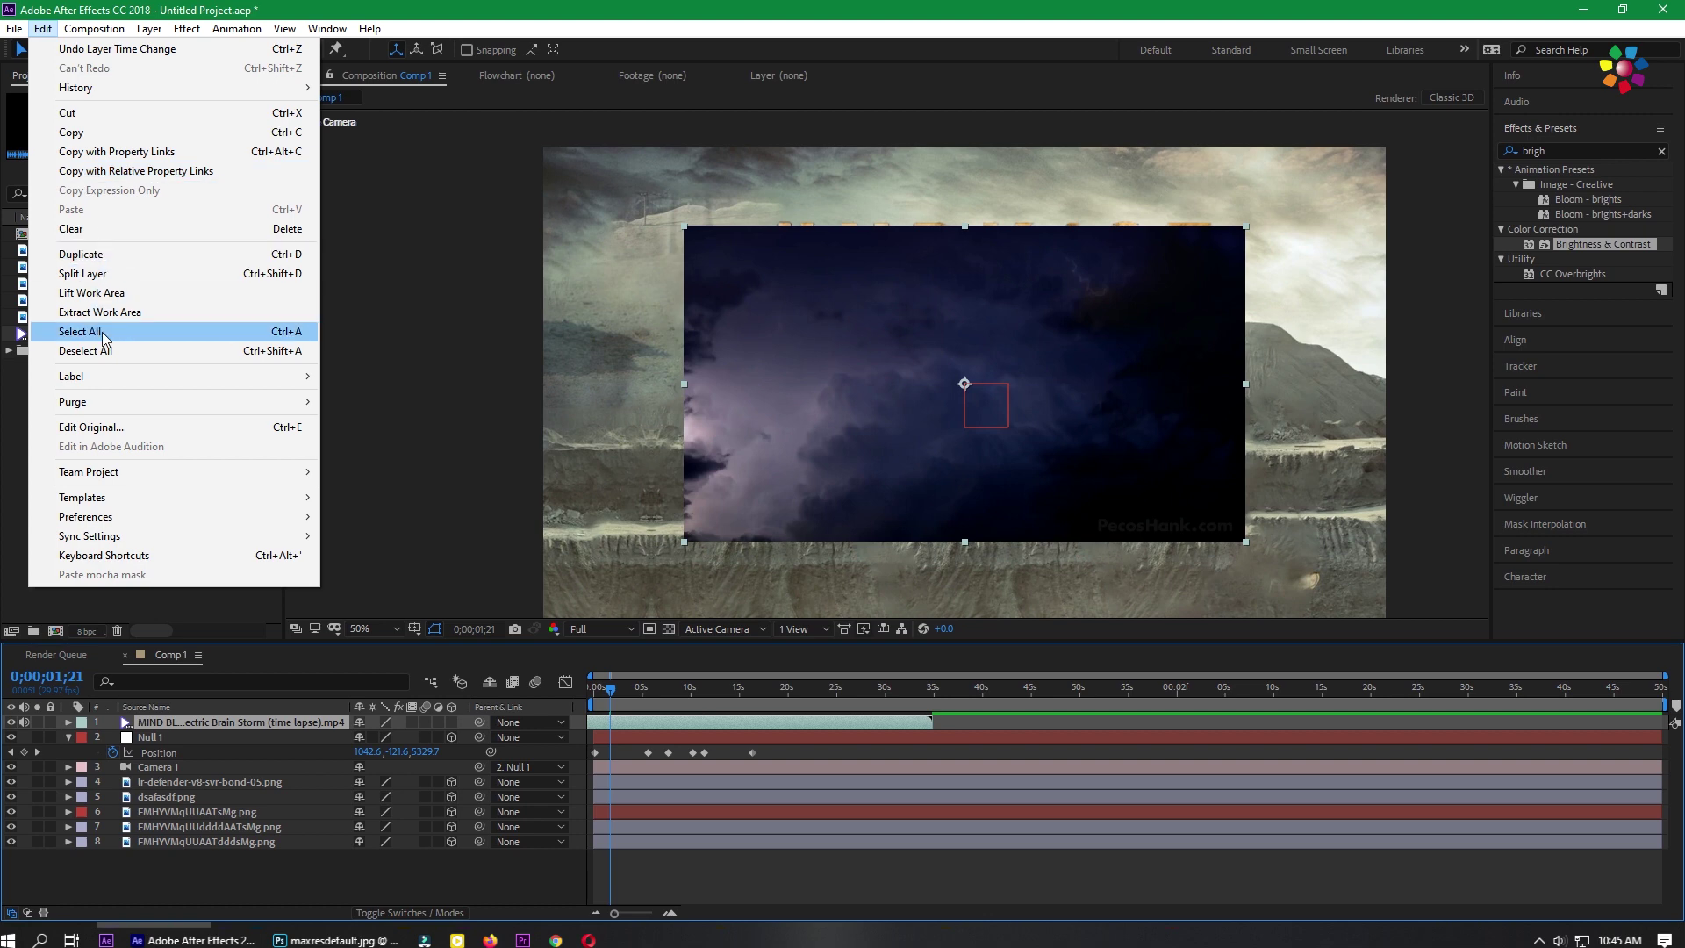
{"action": "left_click", "coordinate": [84, 254]}
{"action": "left_click", "coordinate": [689, 694]}
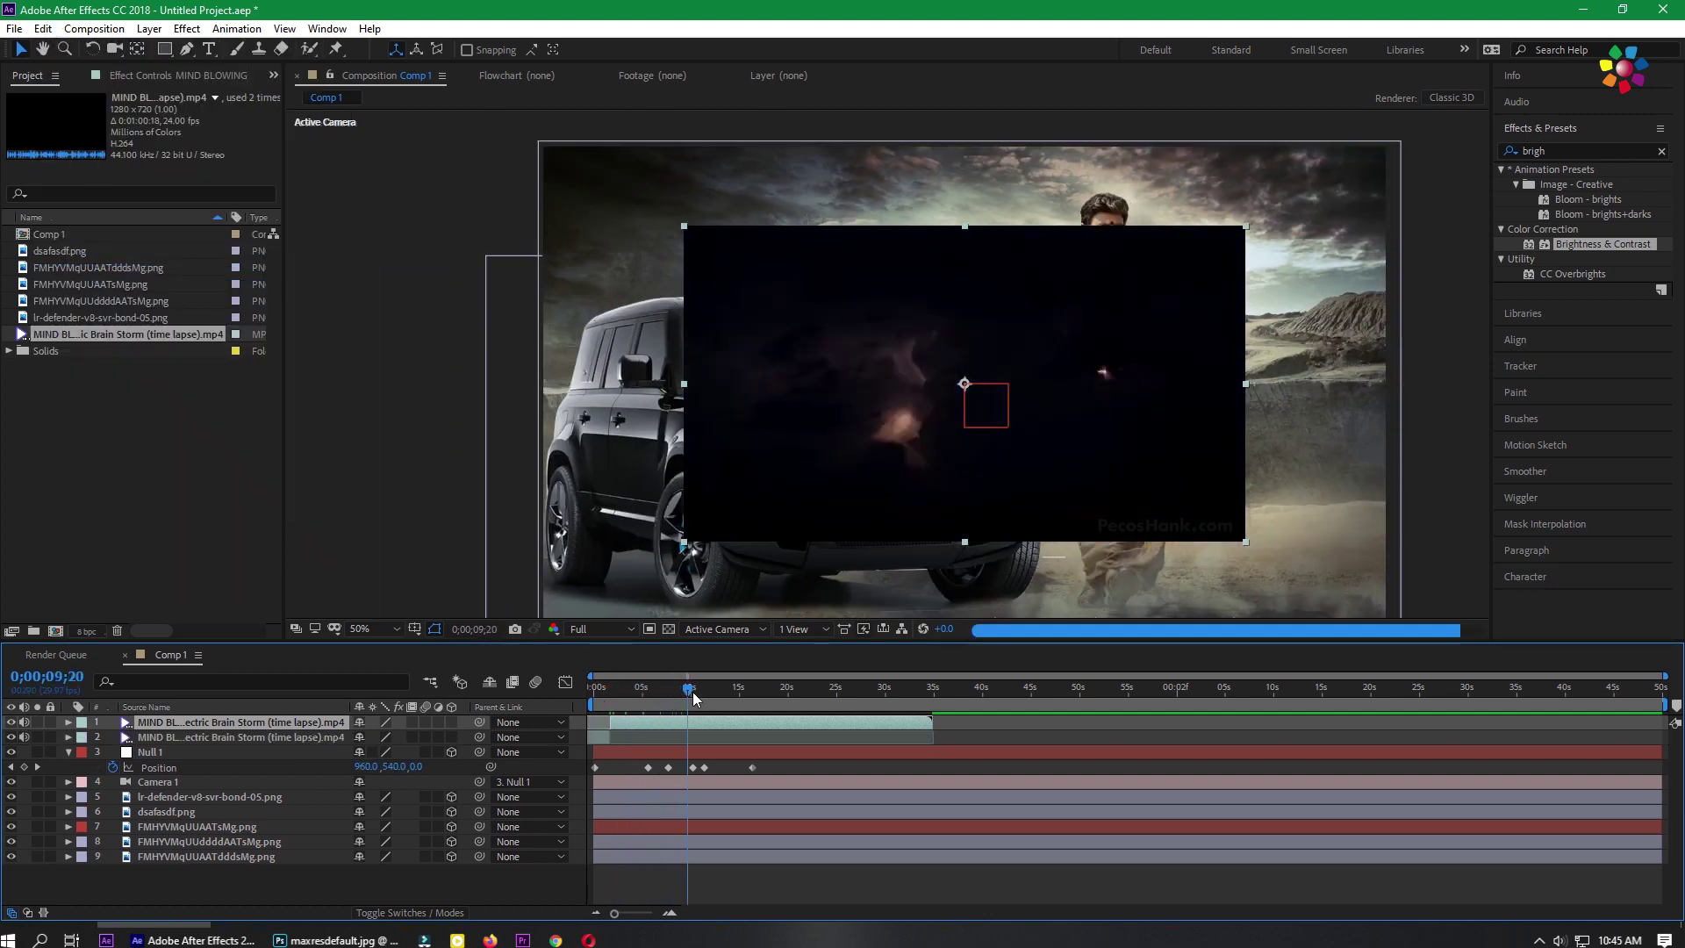
{"action": "left_click_drag", "start_coordinate": [693, 698], "coordinate": [800, 700]}
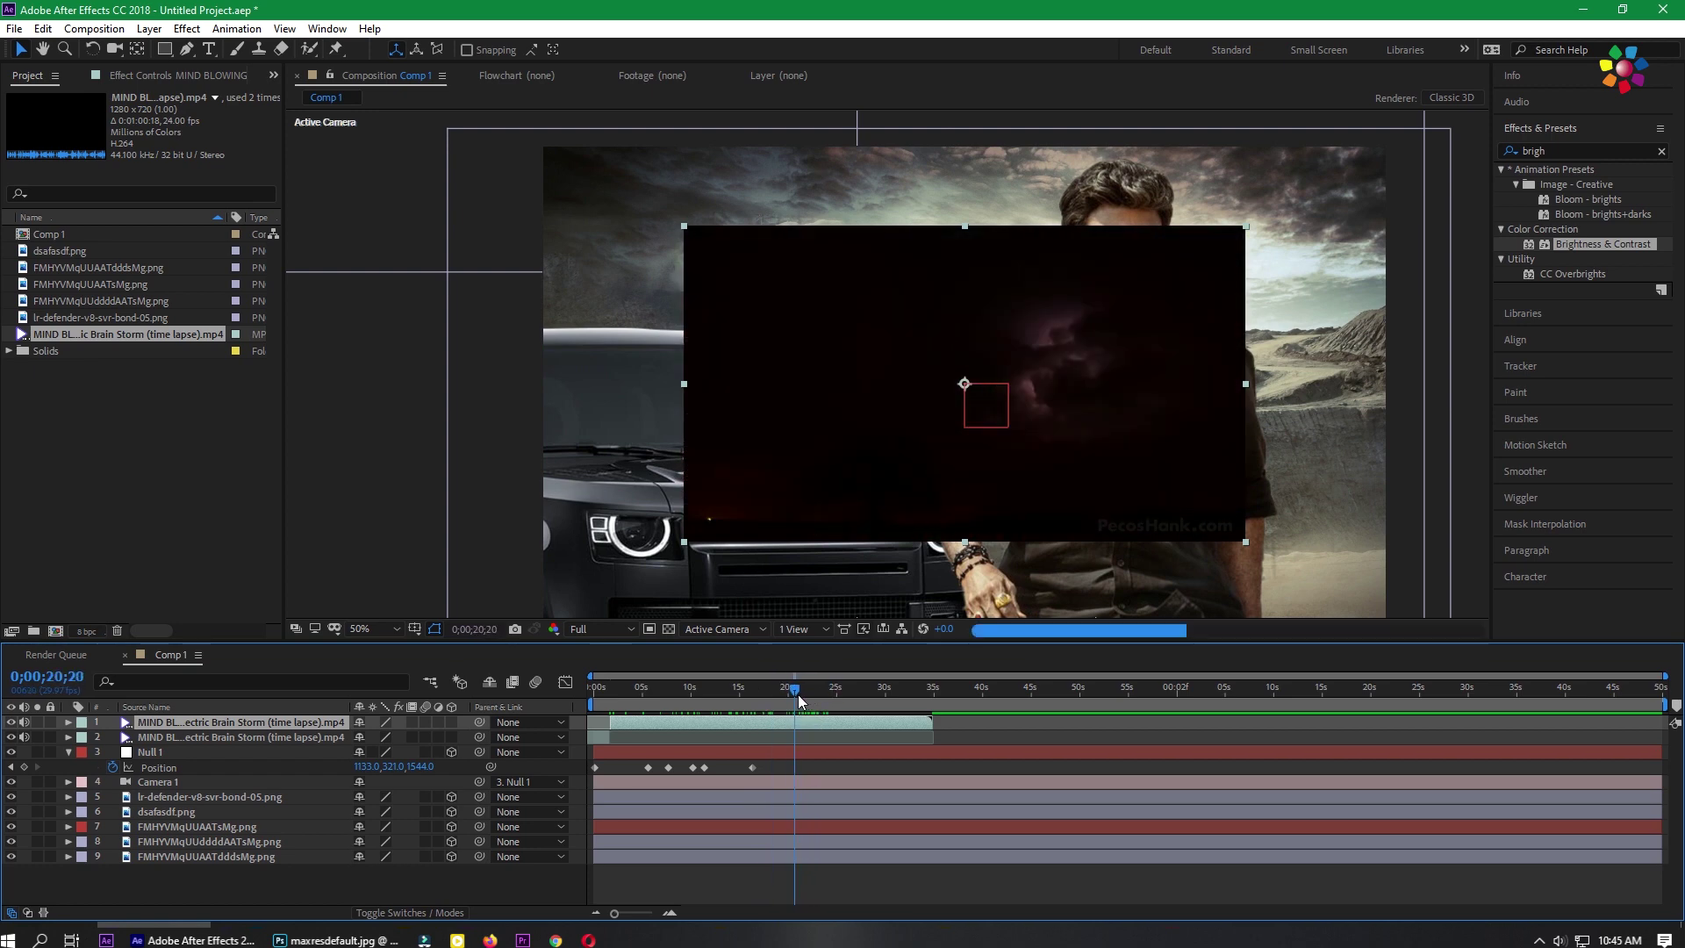
{"action": "left_click", "coordinate": [43, 29]}
{"action": "left_click", "coordinate": [113, 273]}
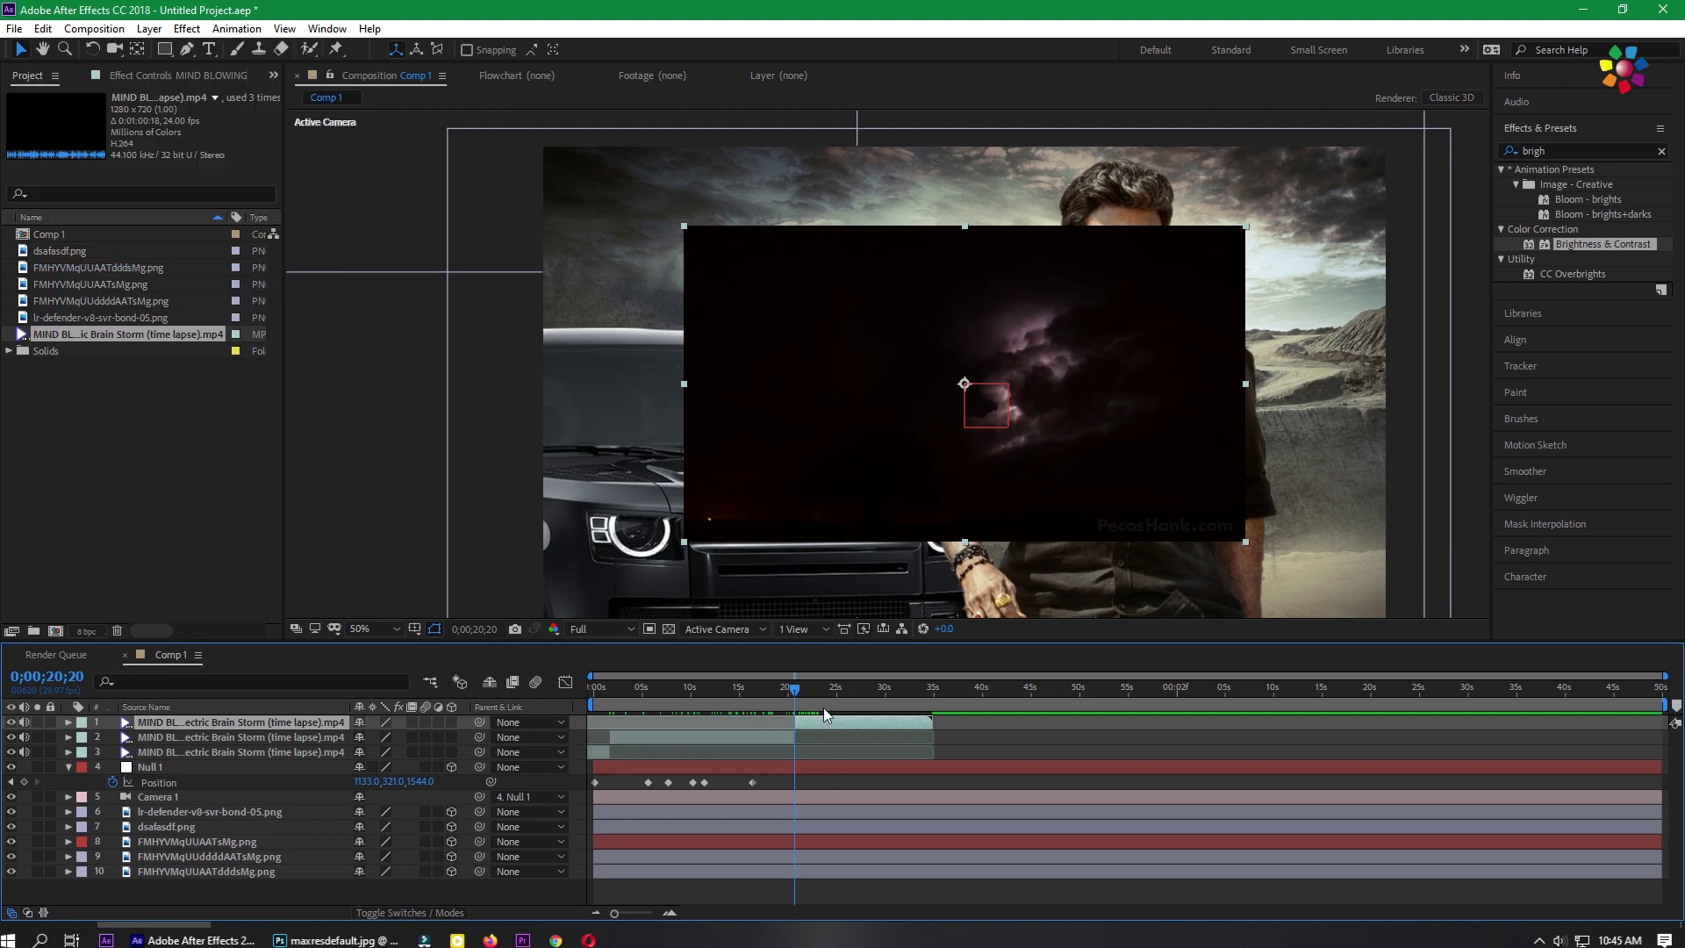
- Delete the storm video pieces before 0;00;01;21 and after 0;00;20;20, and move the current time to 0;00;16;18
{"action": "key", "text": "Delete"}
{"action": "left_click", "coordinate": [598, 739]}
{"action": "key", "text": "Delete"}
{"action": "left_click", "coordinate": [756, 692]}
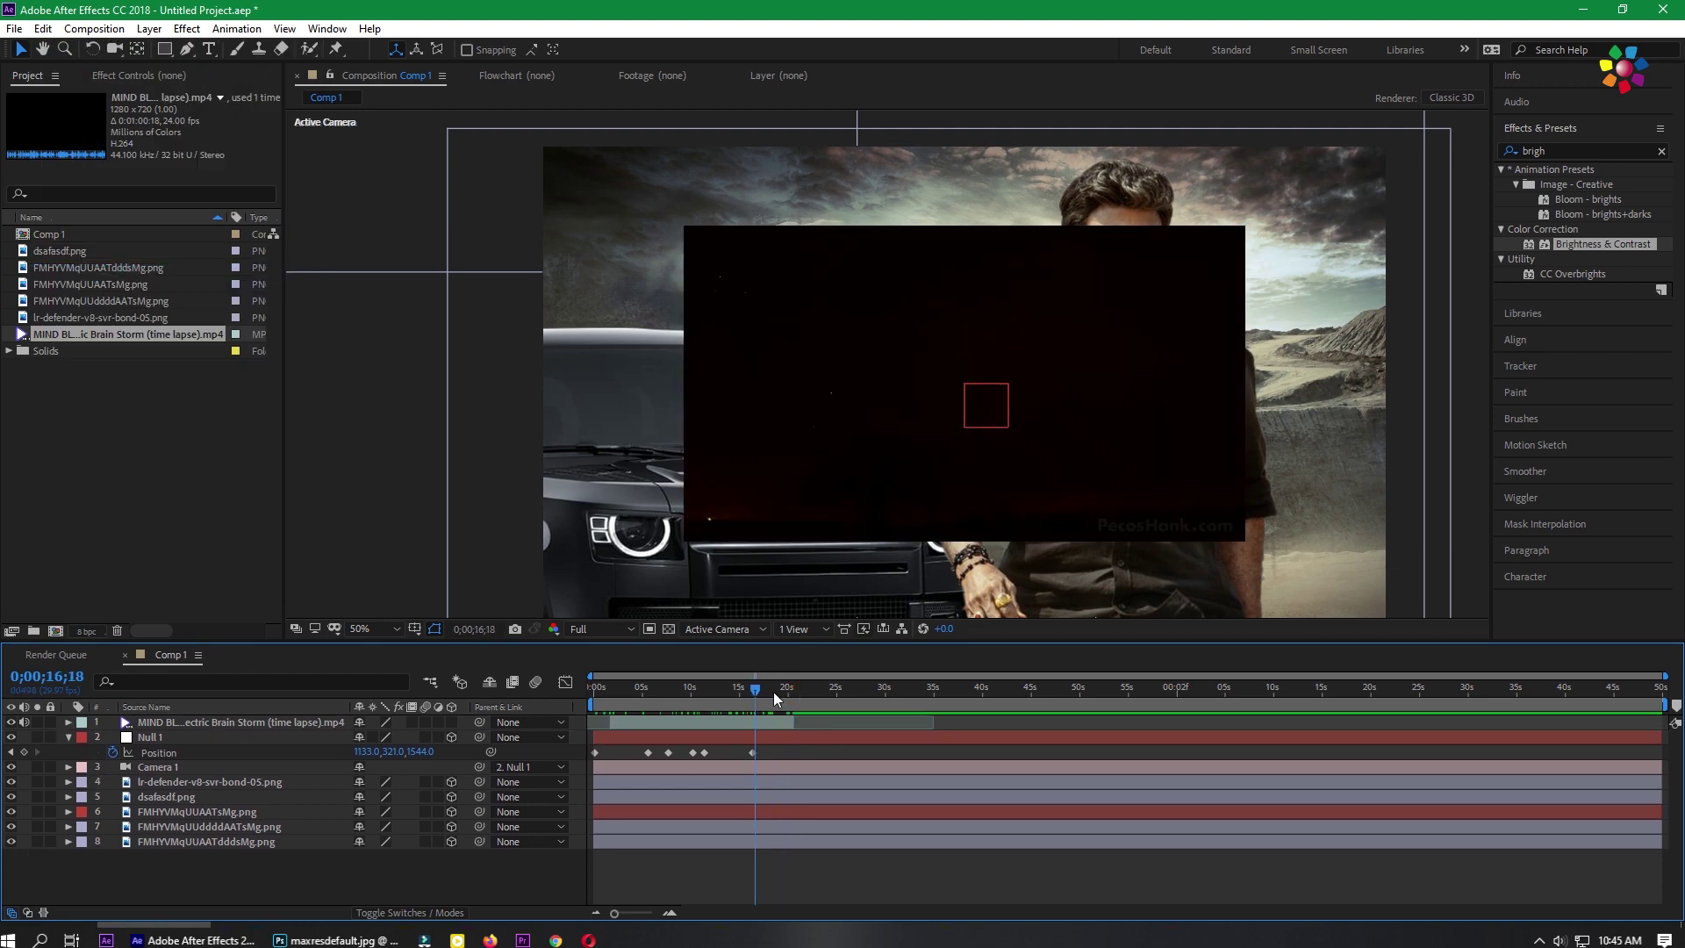
- Make the storm video a 3D layer and show the composition in a two-view layout
{"action": "scroll", "coordinate": [990, 404], "scroll_direction": "down", "scroll_amount": 2}
{"action": "left_click", "coordinate": [1165, 241]}
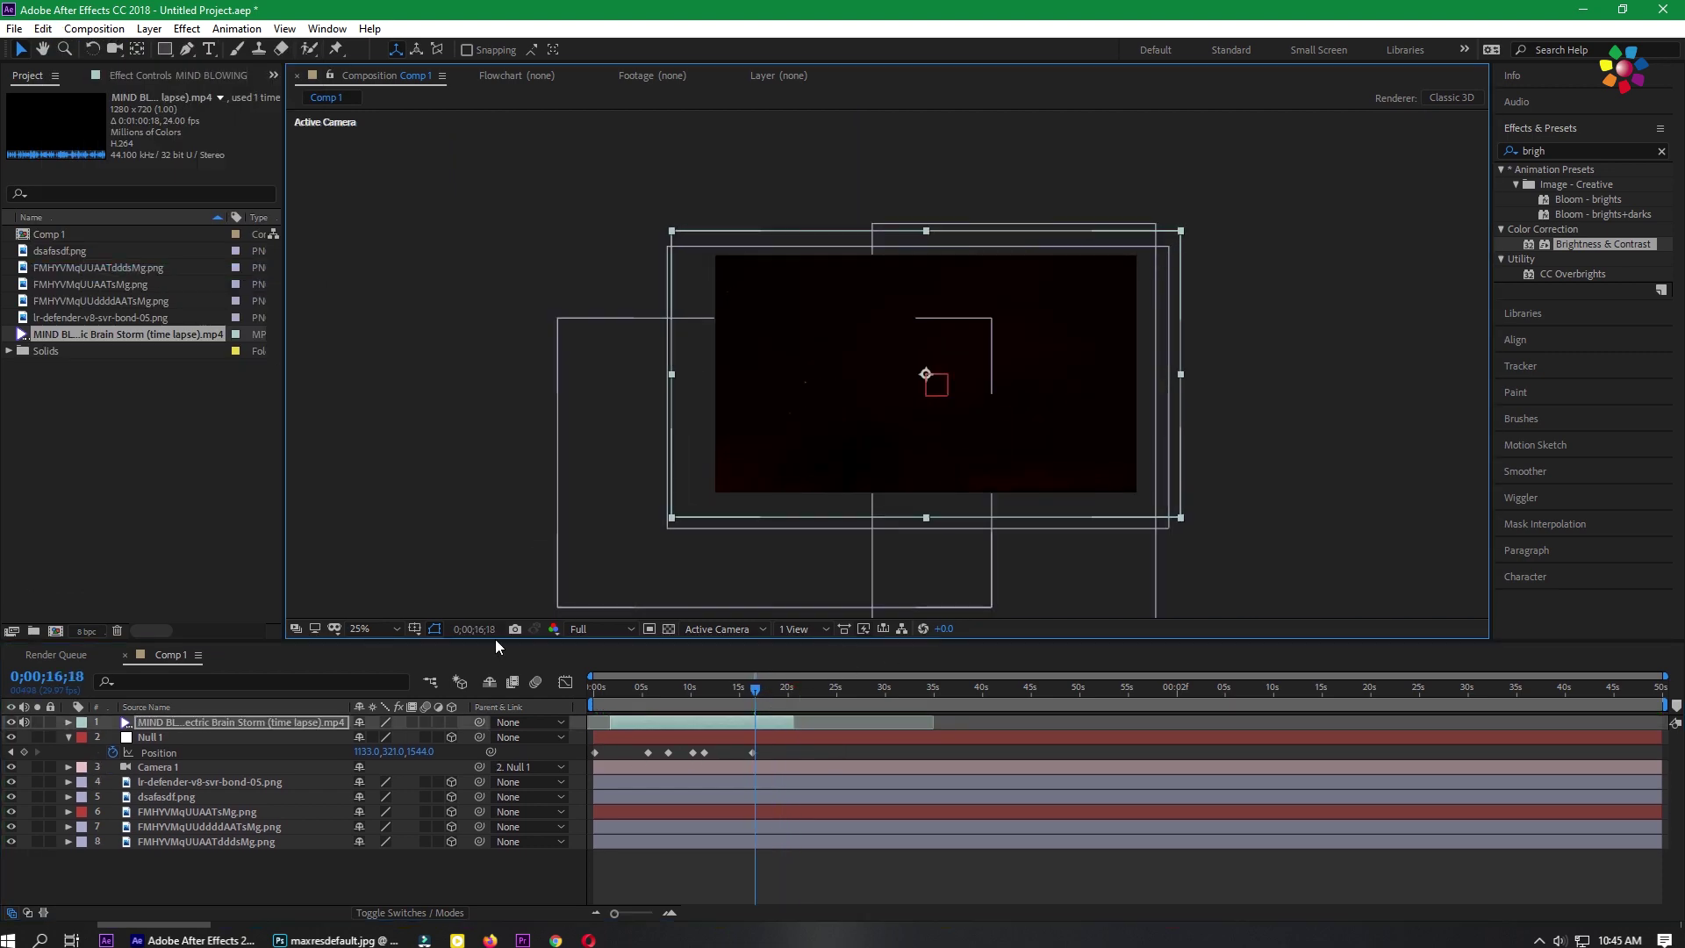
{"action": "left_click", "coordinate": [801, 628]}
{"action": "left_click", "coordinate": [829, 663]}
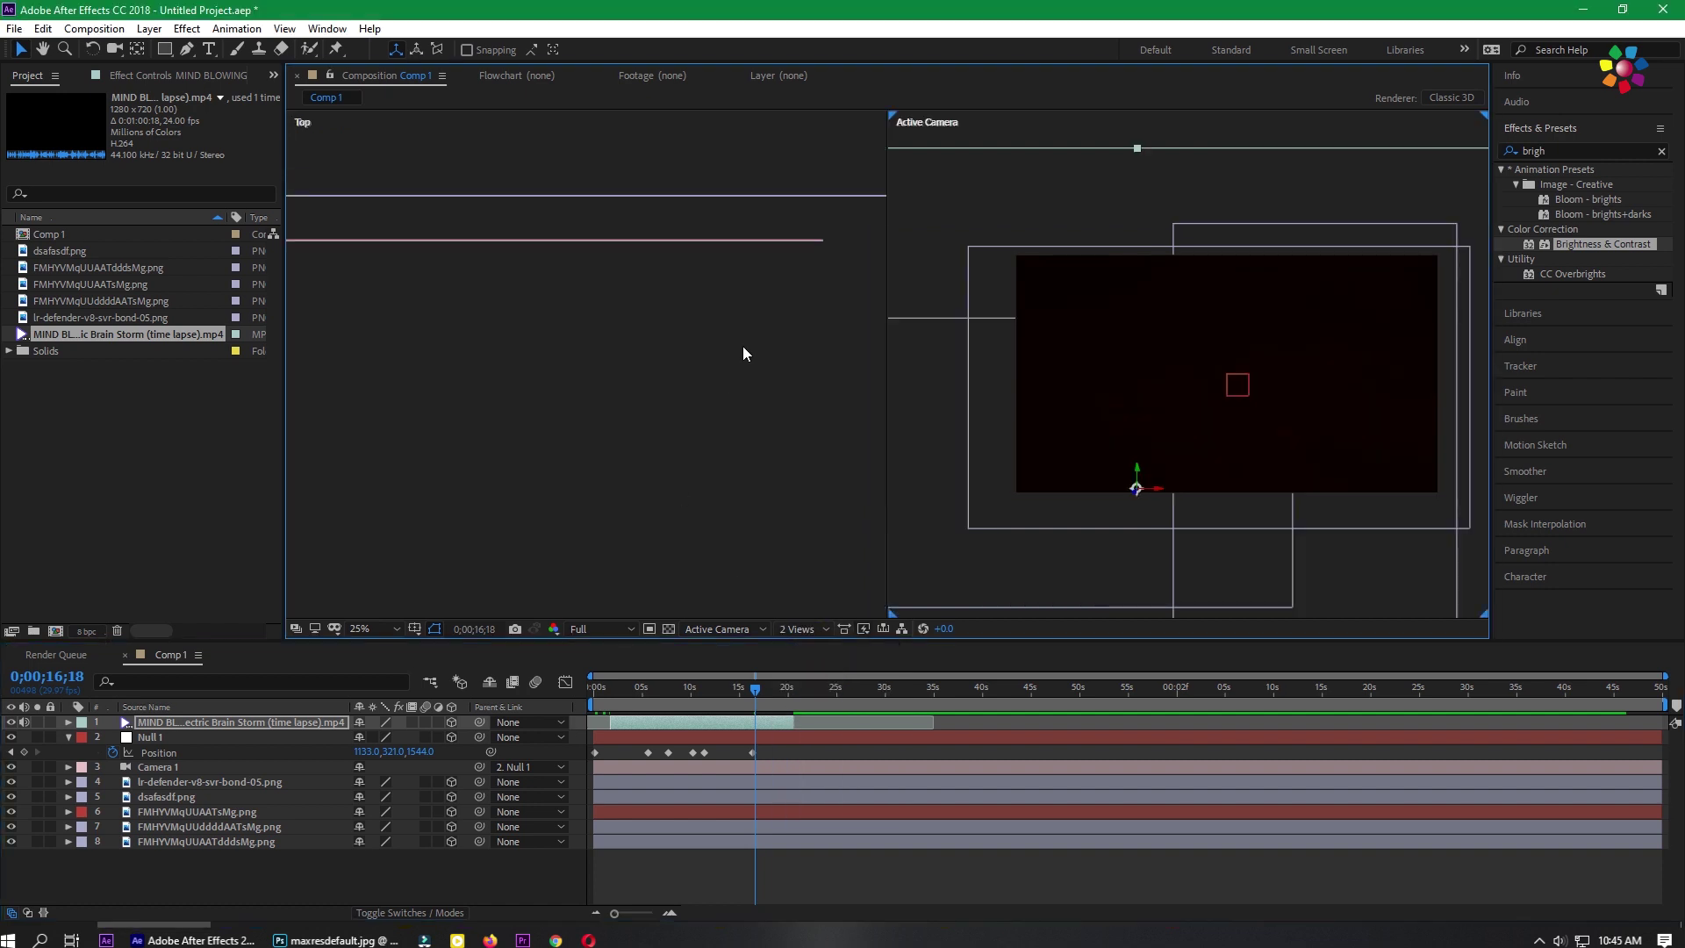
- Move the storm video back along its depth in the Top view until it sits just in front of the background
{"action": "left_click", "coordinate": [807, 436]}
{"action": "scroll", "coordinate": [749, 452], "scroll_direction": "up", "scroll_amount": 1}
{"action": "left_click", "coordinate": [716, 458]}
{"action": "left_click_drag", "start_coordinate": [802, 407], "coordinate": [702, 434]}
{"action": "left_click", "coordinate": [603, 475]}
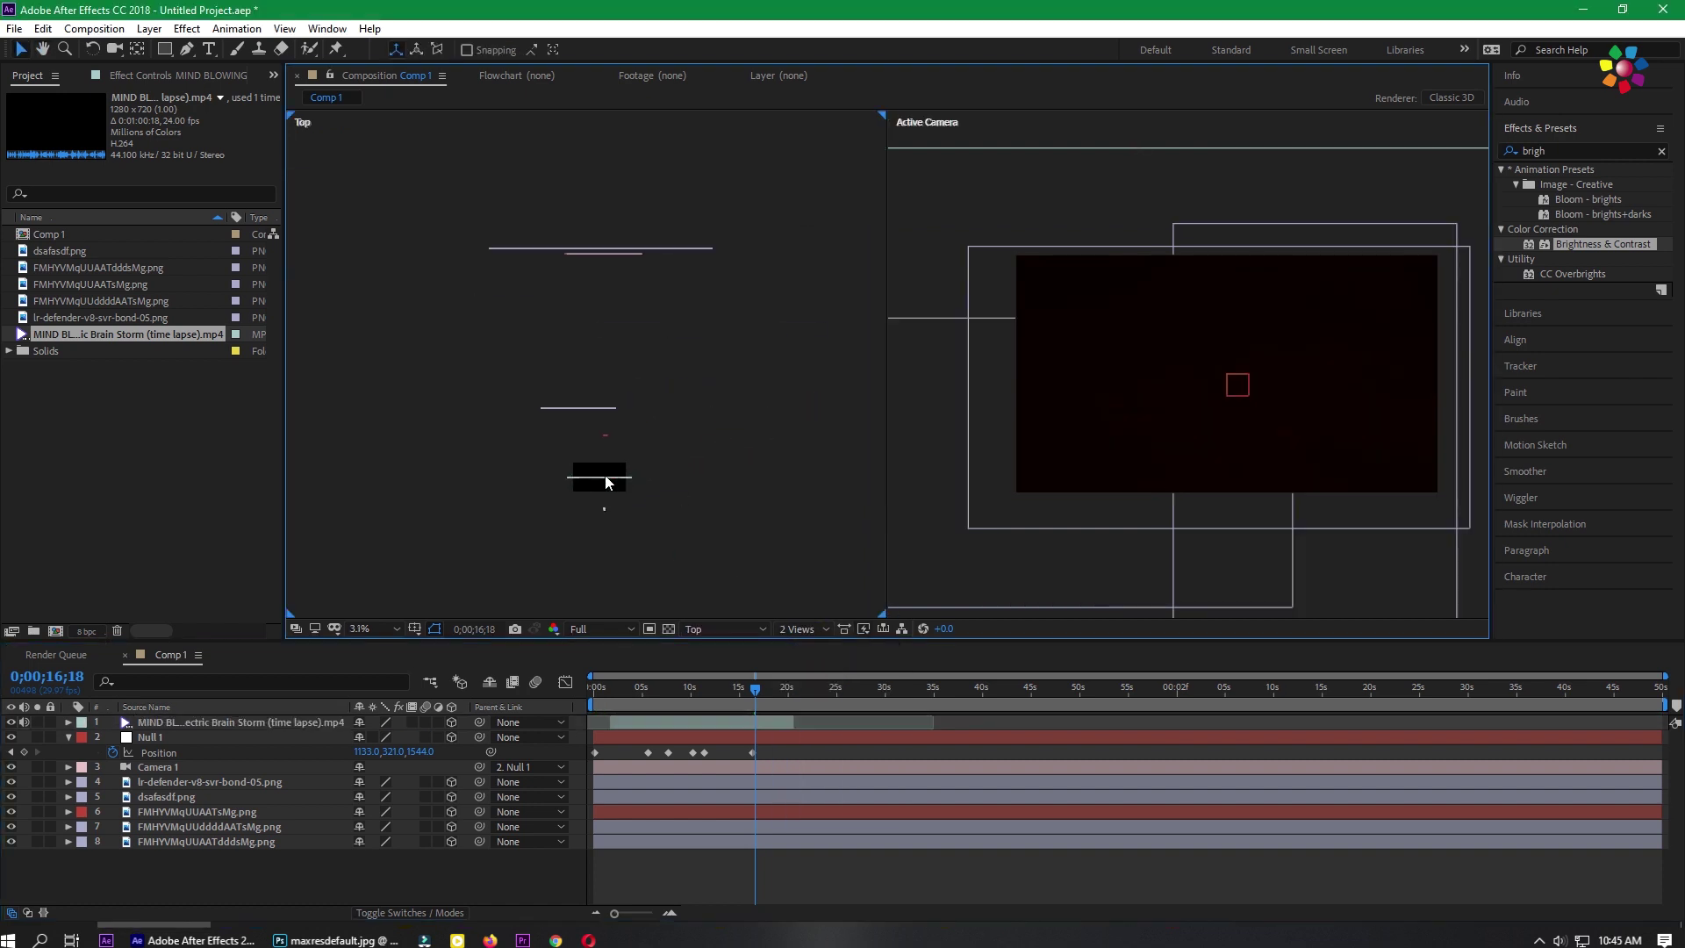
{"action": "left_click_drag", "start_coordinate": [604, 475], "coordinate": [614, 247]}
{"action": "scroll", "coordinate": [616, 252], "scroll_direction": "up", "scroll_amount": 2}
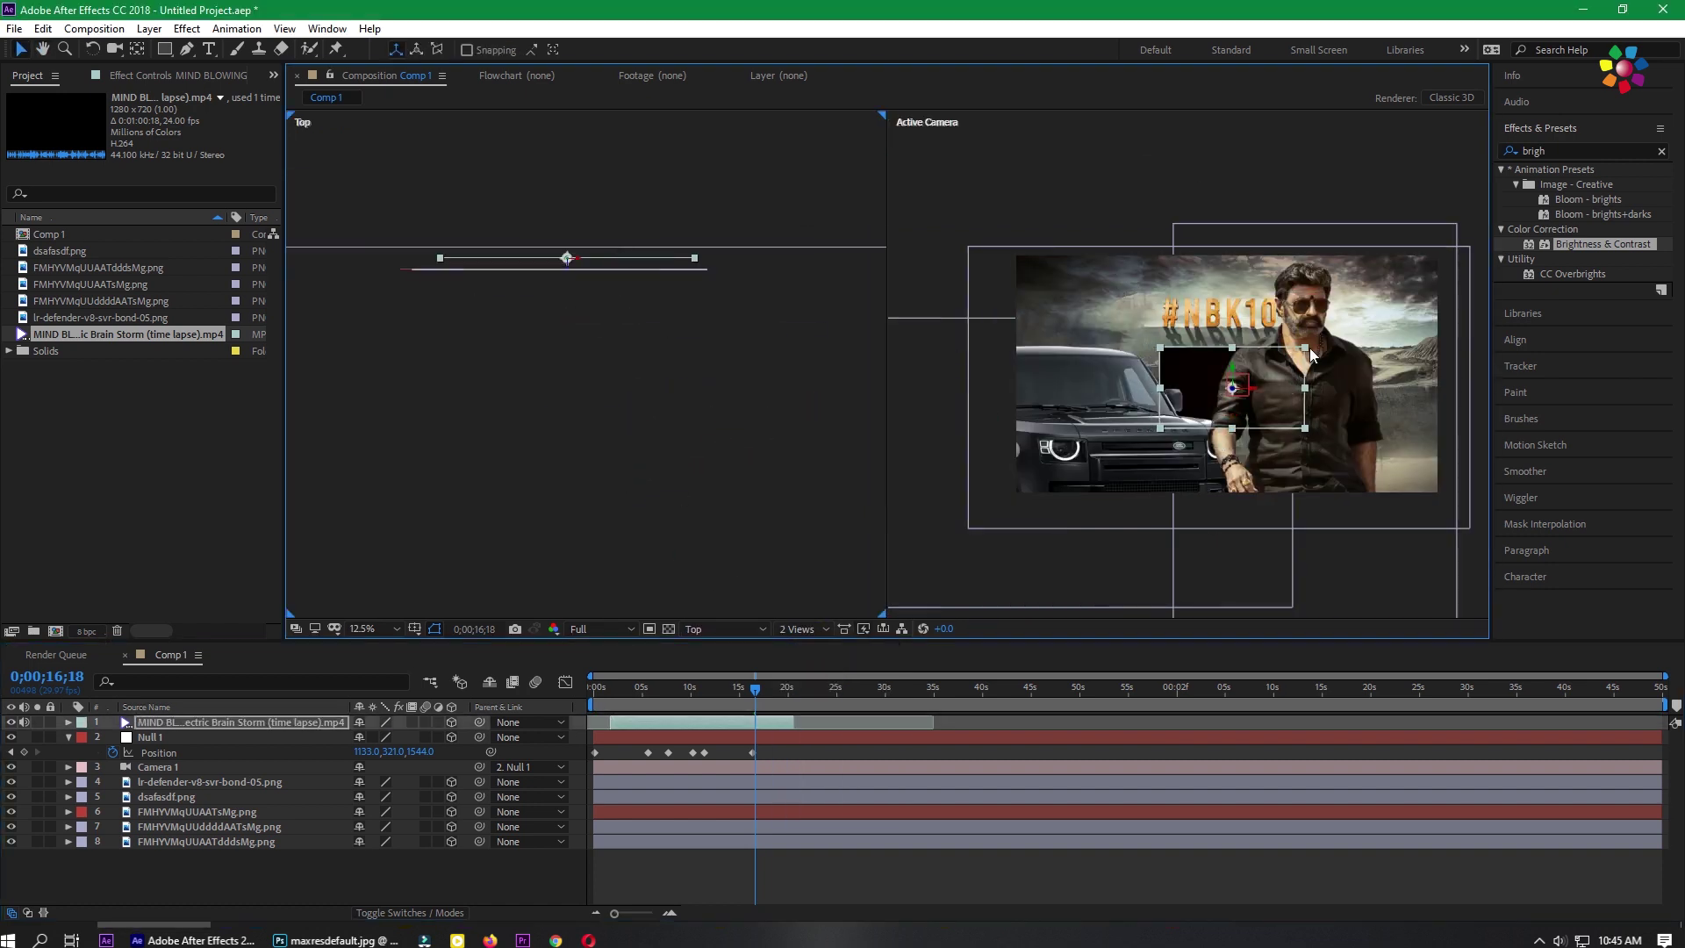
- Fit the Active Camera view and enlarge the storm video so it covers the area behind the title and man
{"action": "left_click", "coordinate": [1264, 386]}
{"action": "left_click", "coordinate": [379, 630]}
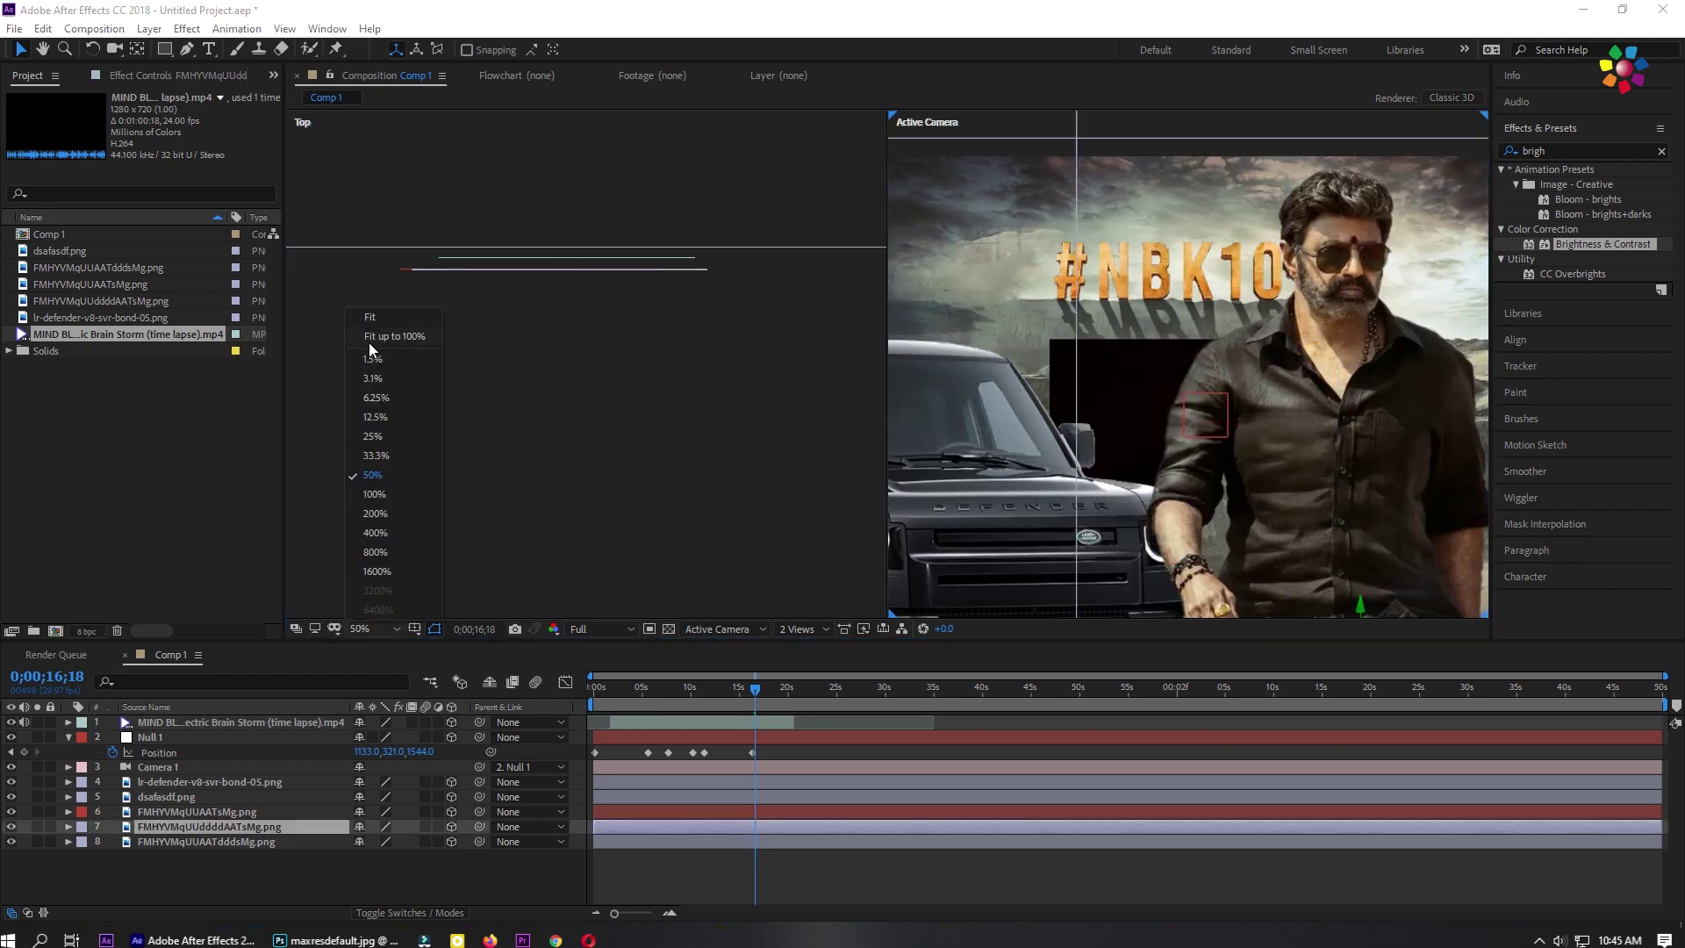
{"action": "left_click", "coordinate": [369, 344]}
{"action": "left_click", "coordinate": [155, 736]}
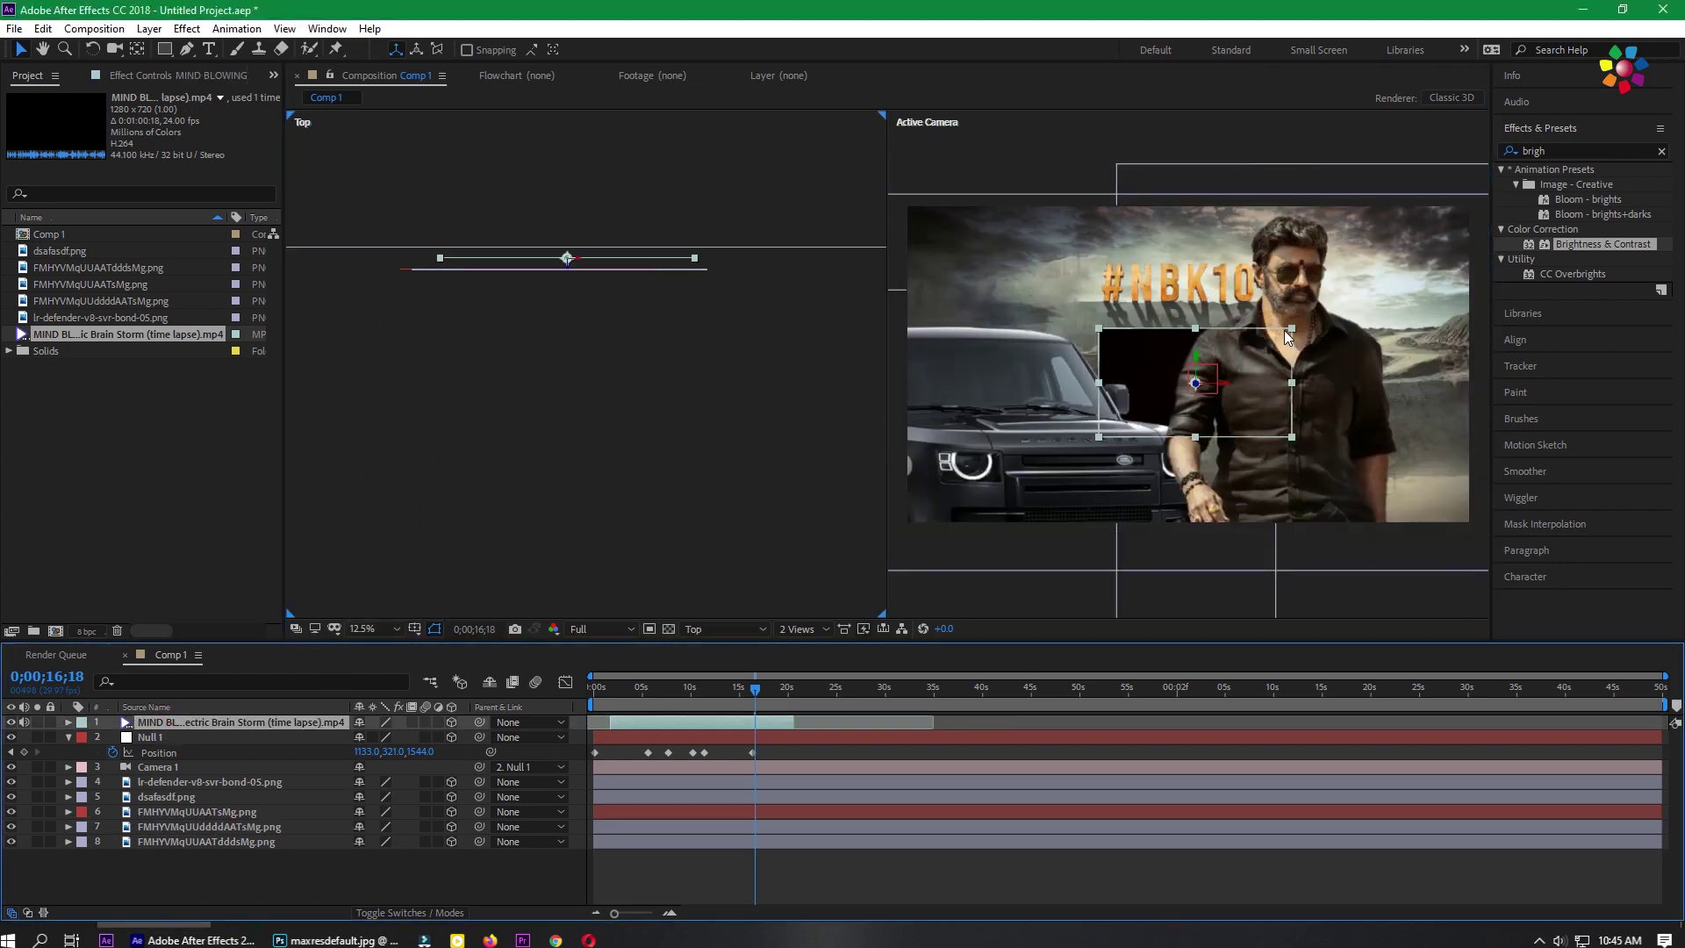
{"action": "left_click_drag", "start_coordinate": [1283, 330], "coordinate": [1406, 258]}
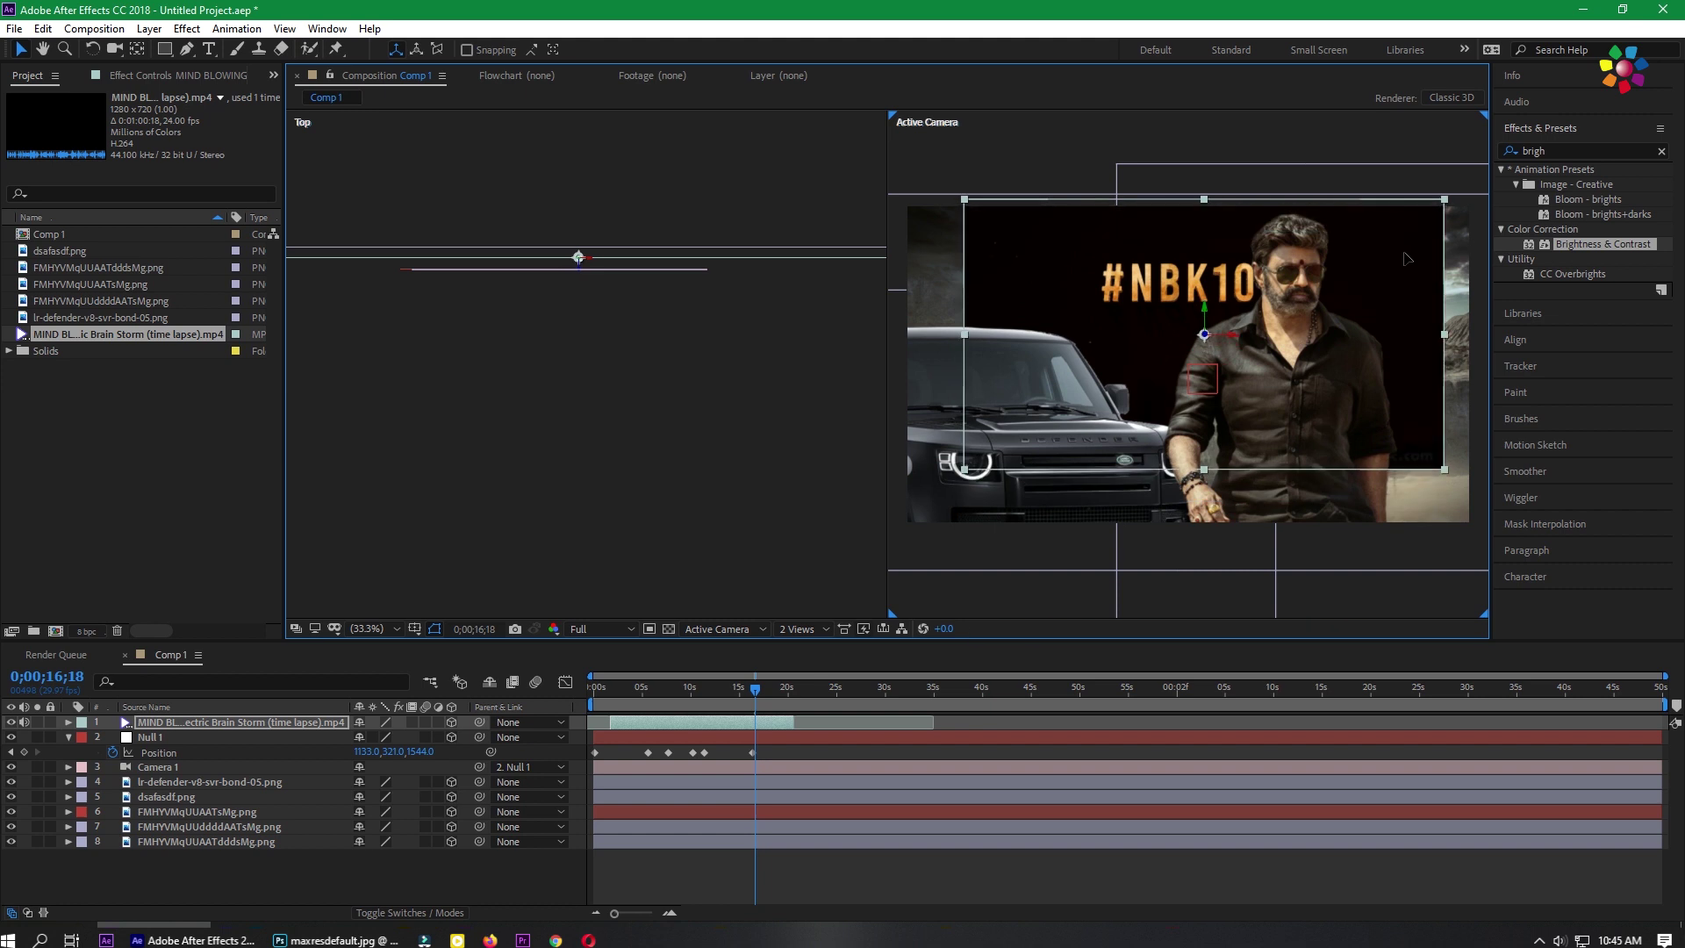
- Reduce the storm video from its upper-left corner and reposition it behind the title and the man
{"action": "left_click", "coordinate": [170, 841]}
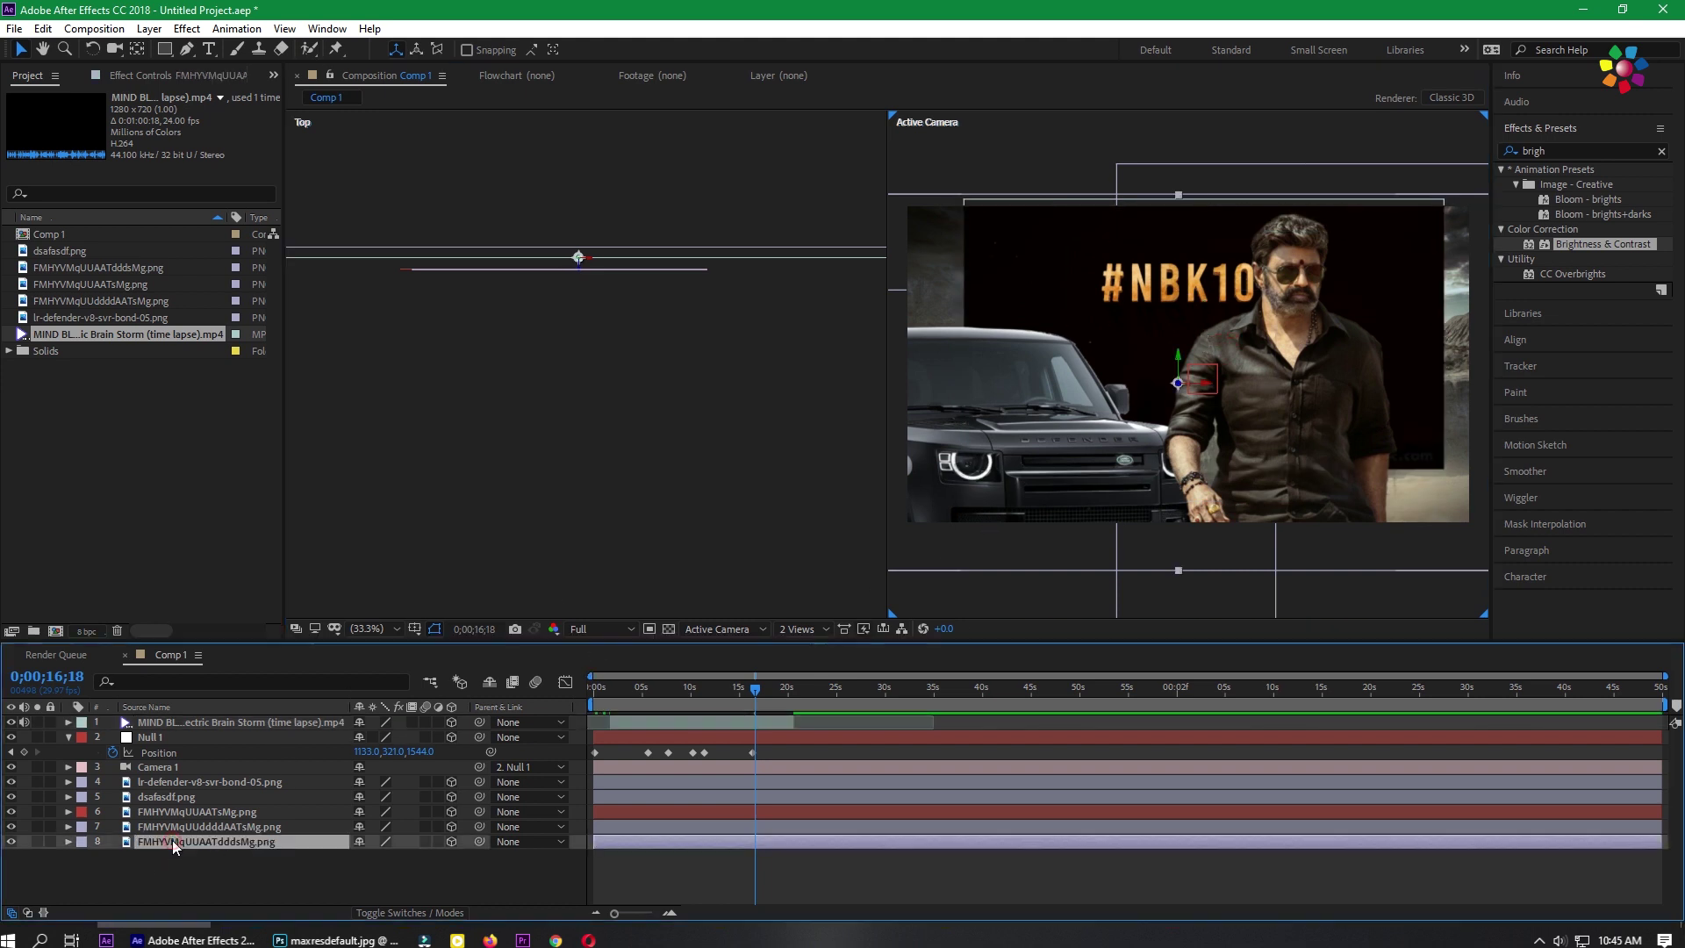
{"action": "left_click", "coordinate": [239, 722]}
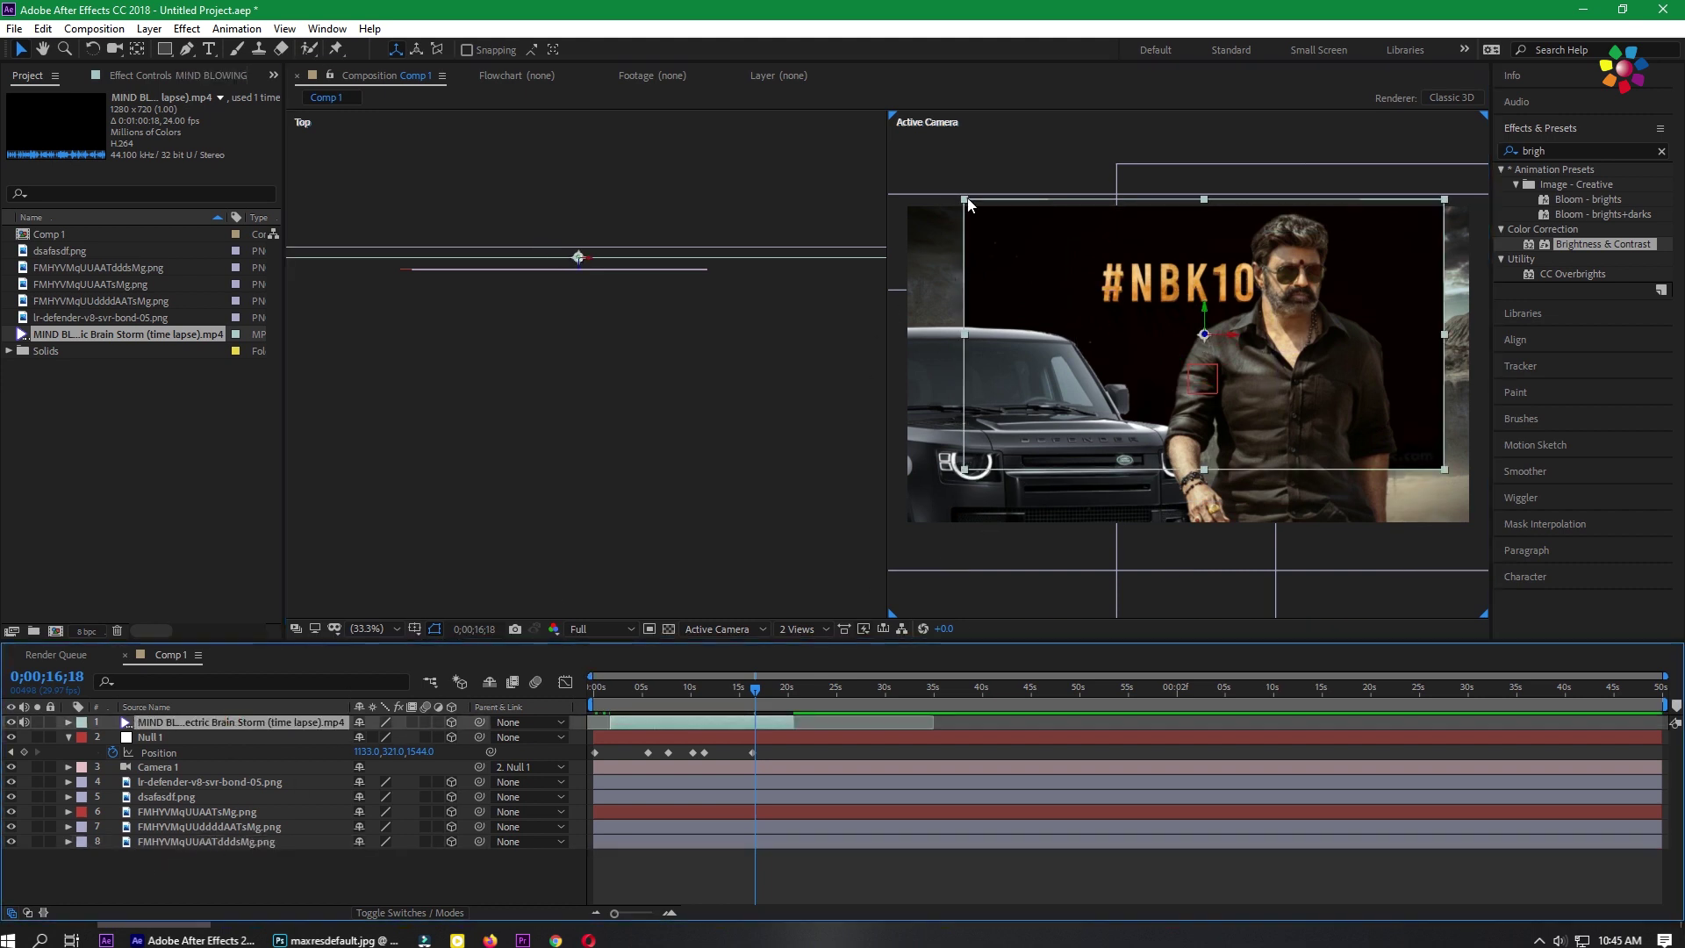
{"action": "left_click_drag", "start_coordinate": [968, 201], "coordinate": [1040, 245]}
{"action": "left_click_drag", "start_coordinate": [1098, 302], "coordinate": [1123, 295]}
{"action": "scroll", "coordinate": [1020, 326], "scroll_direction": "up", "scroll_amount": 2}
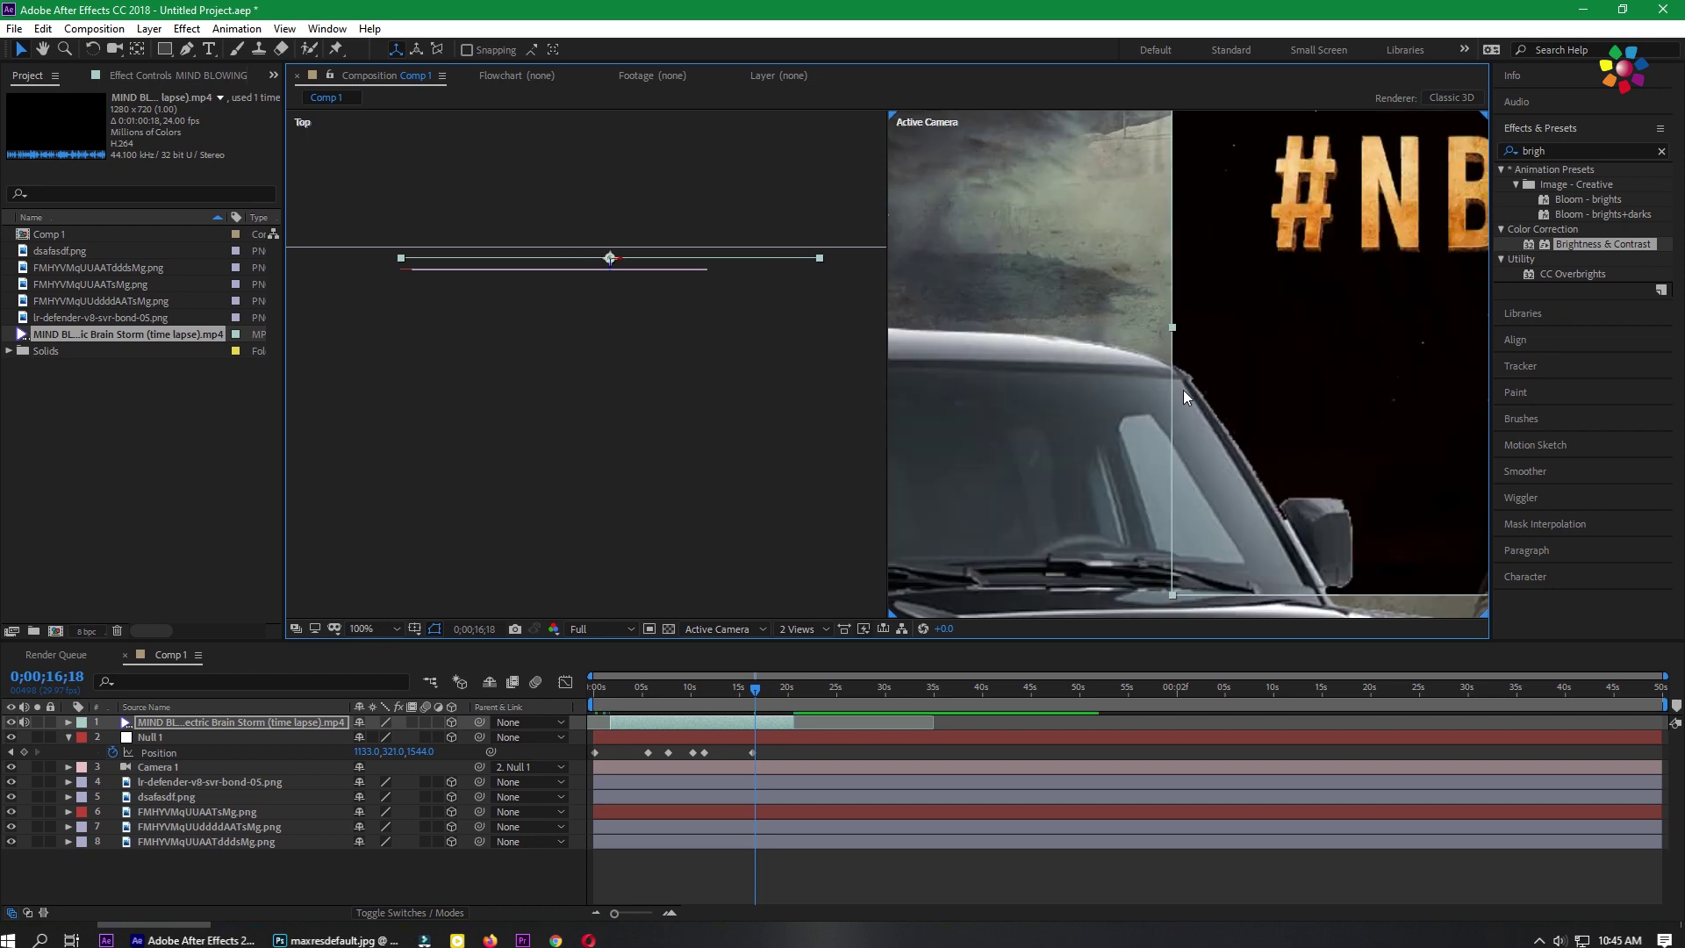
{"action": "scroll", "coordinate": [1263, 382], "scroll_direction": "down", "scroll_amount": 1}
{"action": "left_click_drag", "start_coordinate": [1369, 362], "coordinate": [881, 379]}
{"action": "left_click_drag", "start_coordinate": [1196, 337], "coordinate": [1146, 309]}
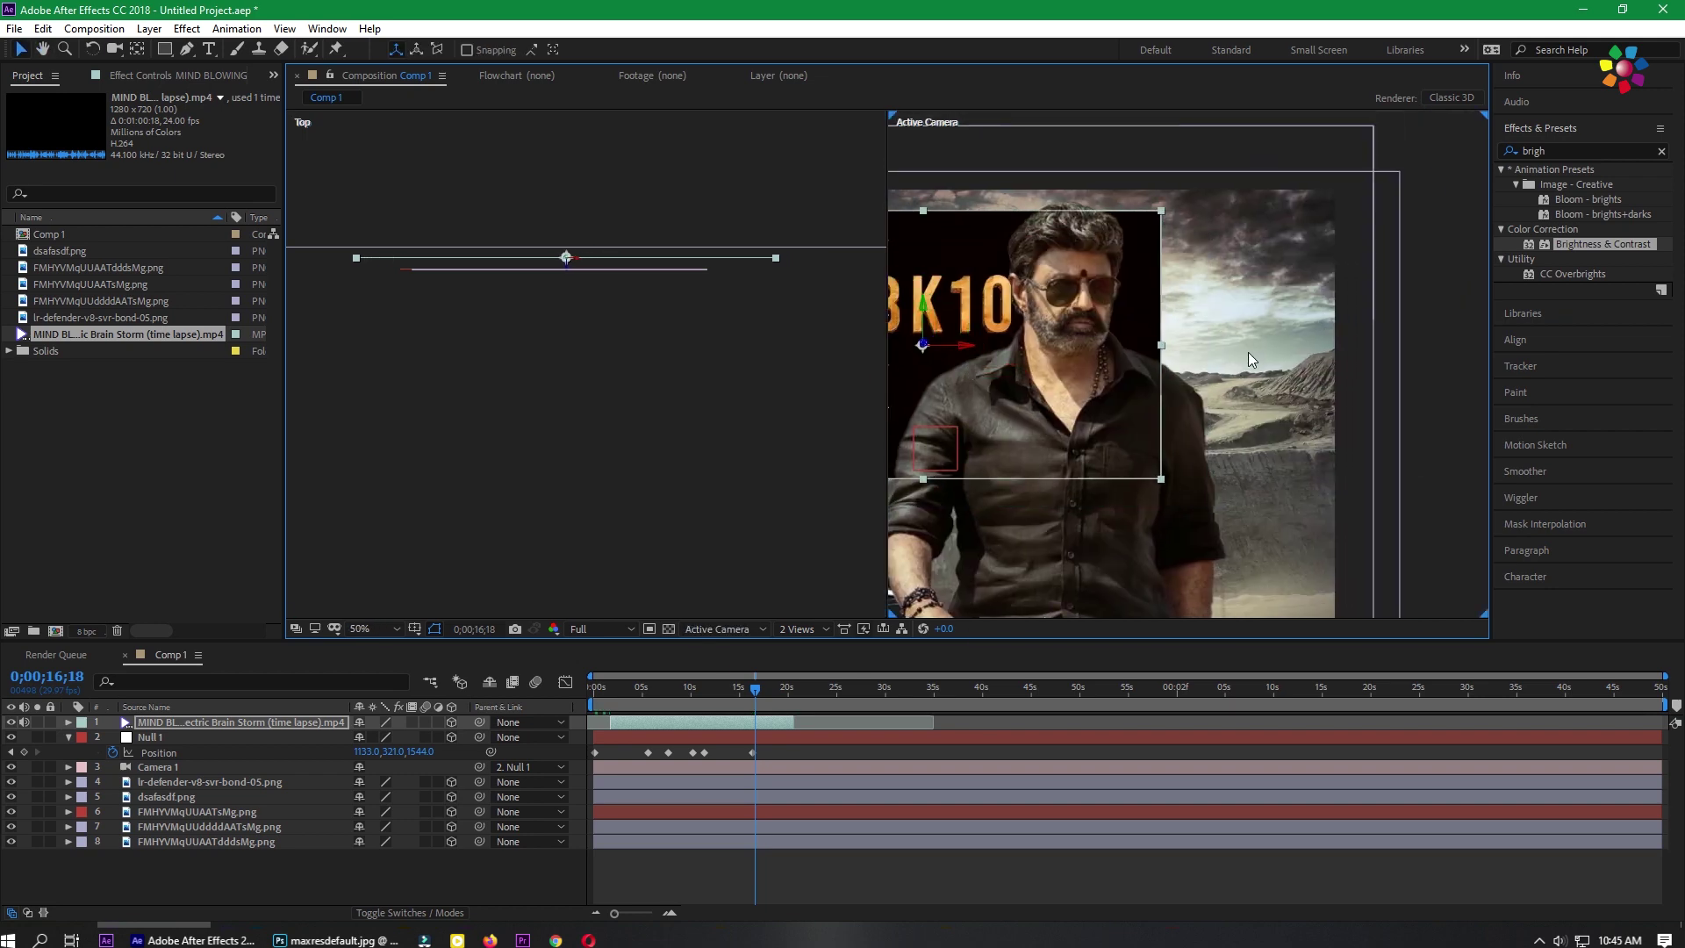
{"action": "scroll", "coordinate": [1247, 351], "scroll_direction": "up", "scroll_amount": 2}
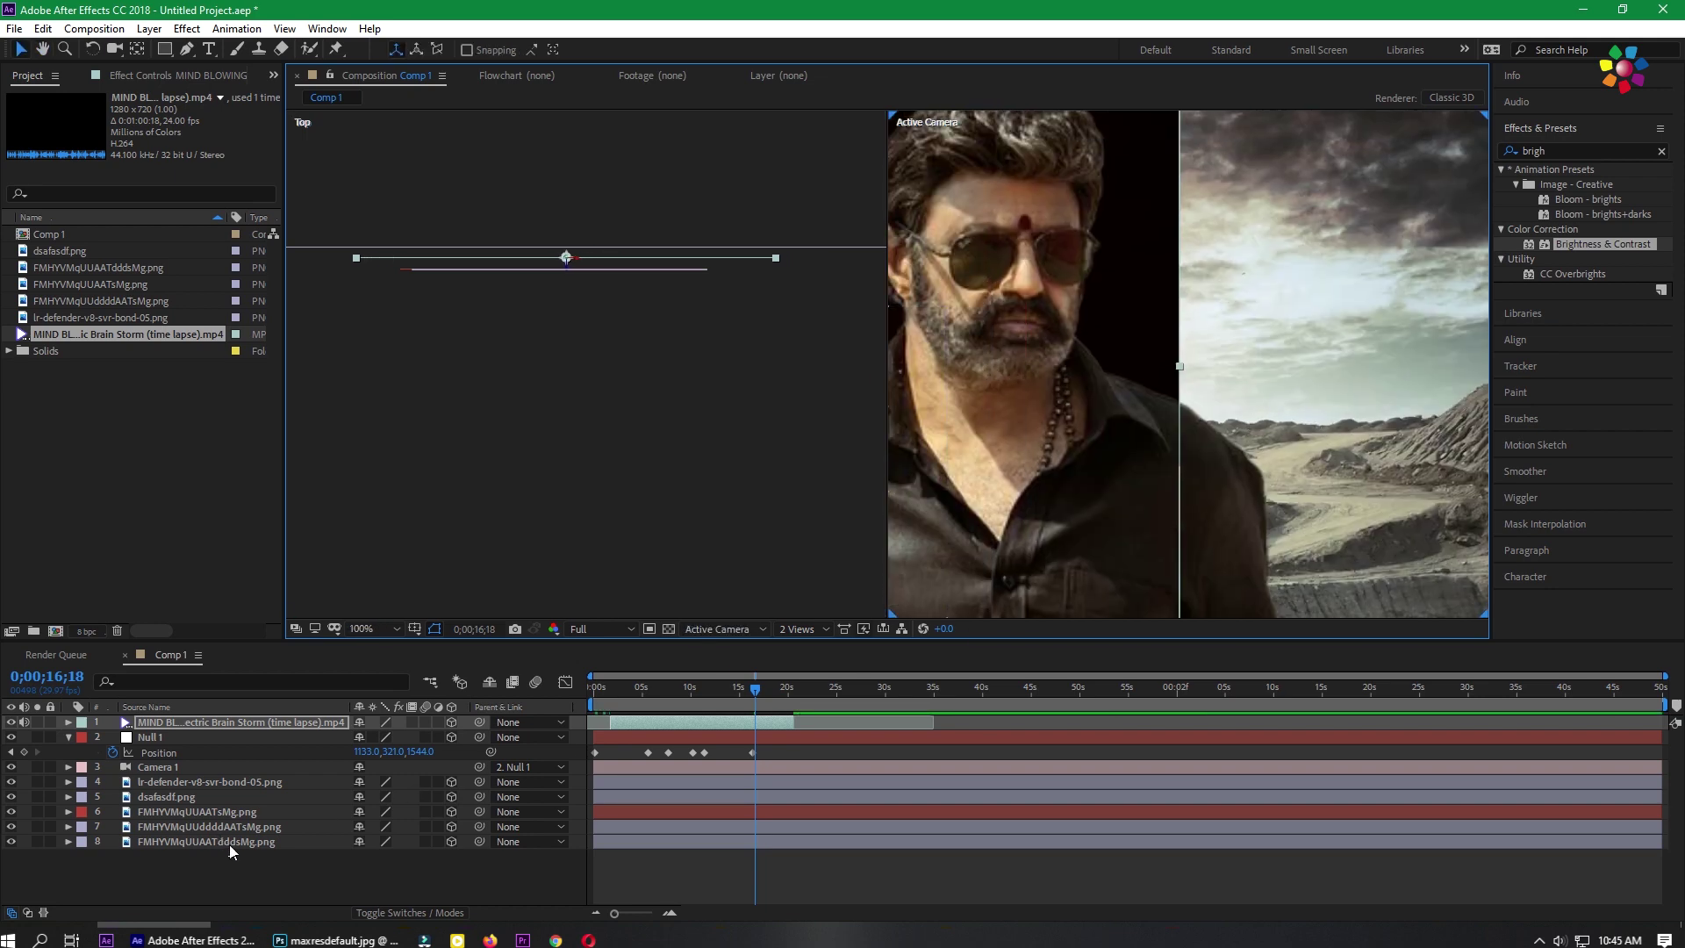
- Identify the background by toggling its visibility, and duplicate the FMHYVMqUUAATdddsMg.png background layer
{"action": "left_click", "coordinate": [230, 845]}
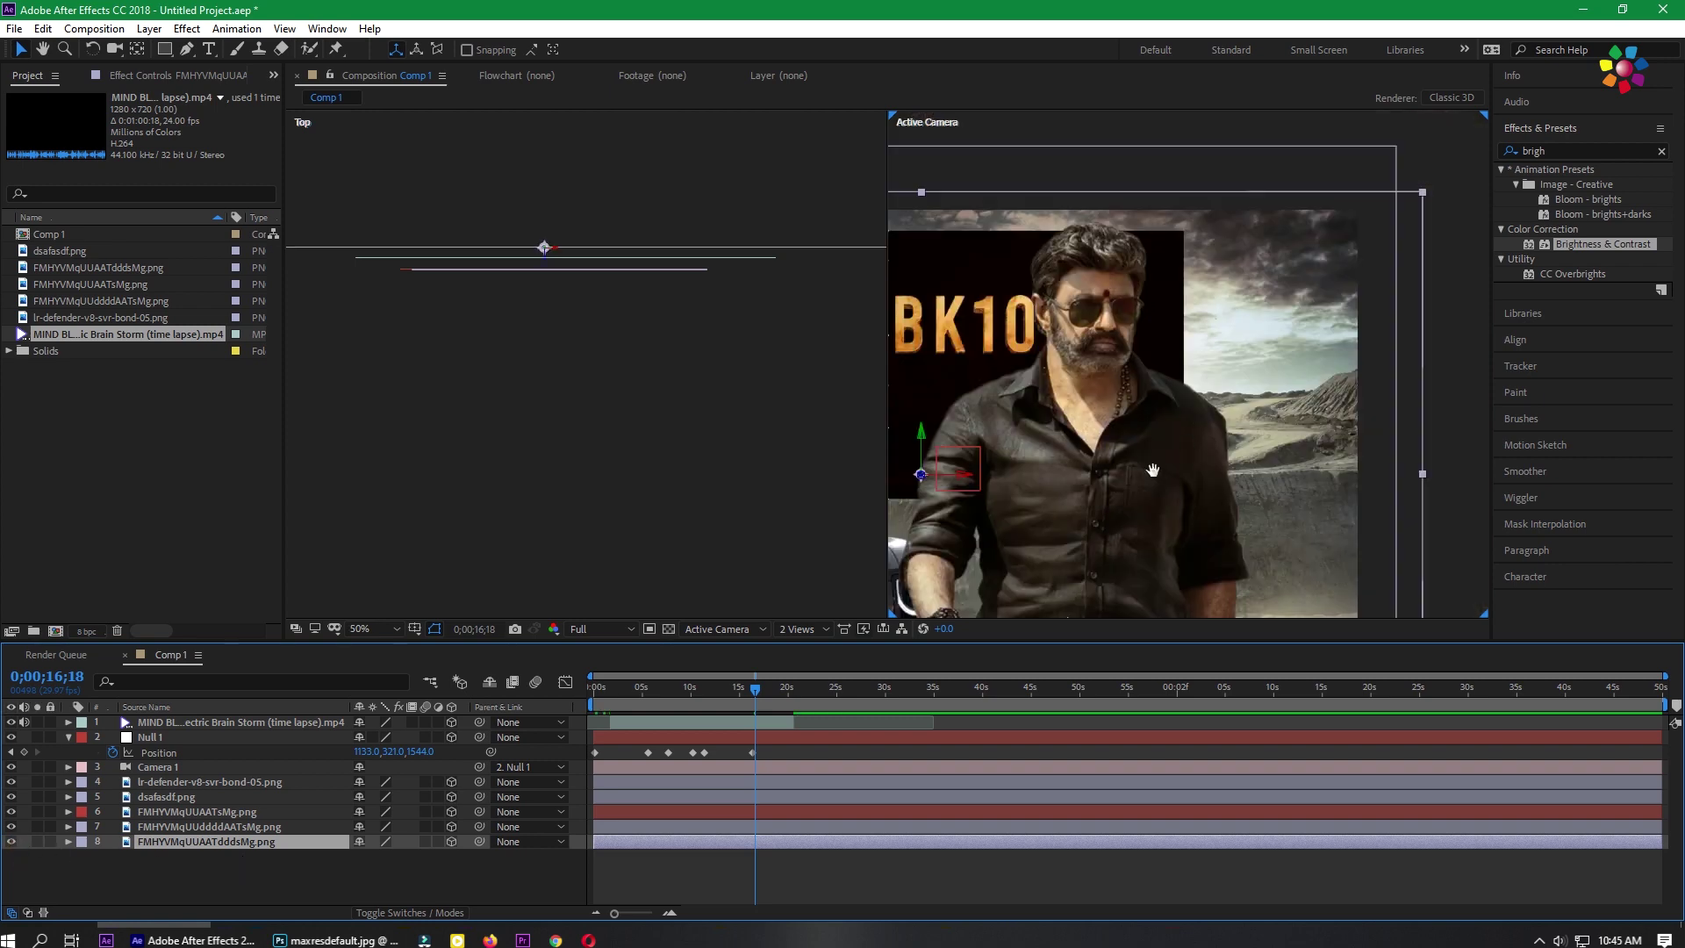
{"action": "left_click", "coordinate": [11, 841]}
{"action": "left_click", "coordinate": [10, 842]}
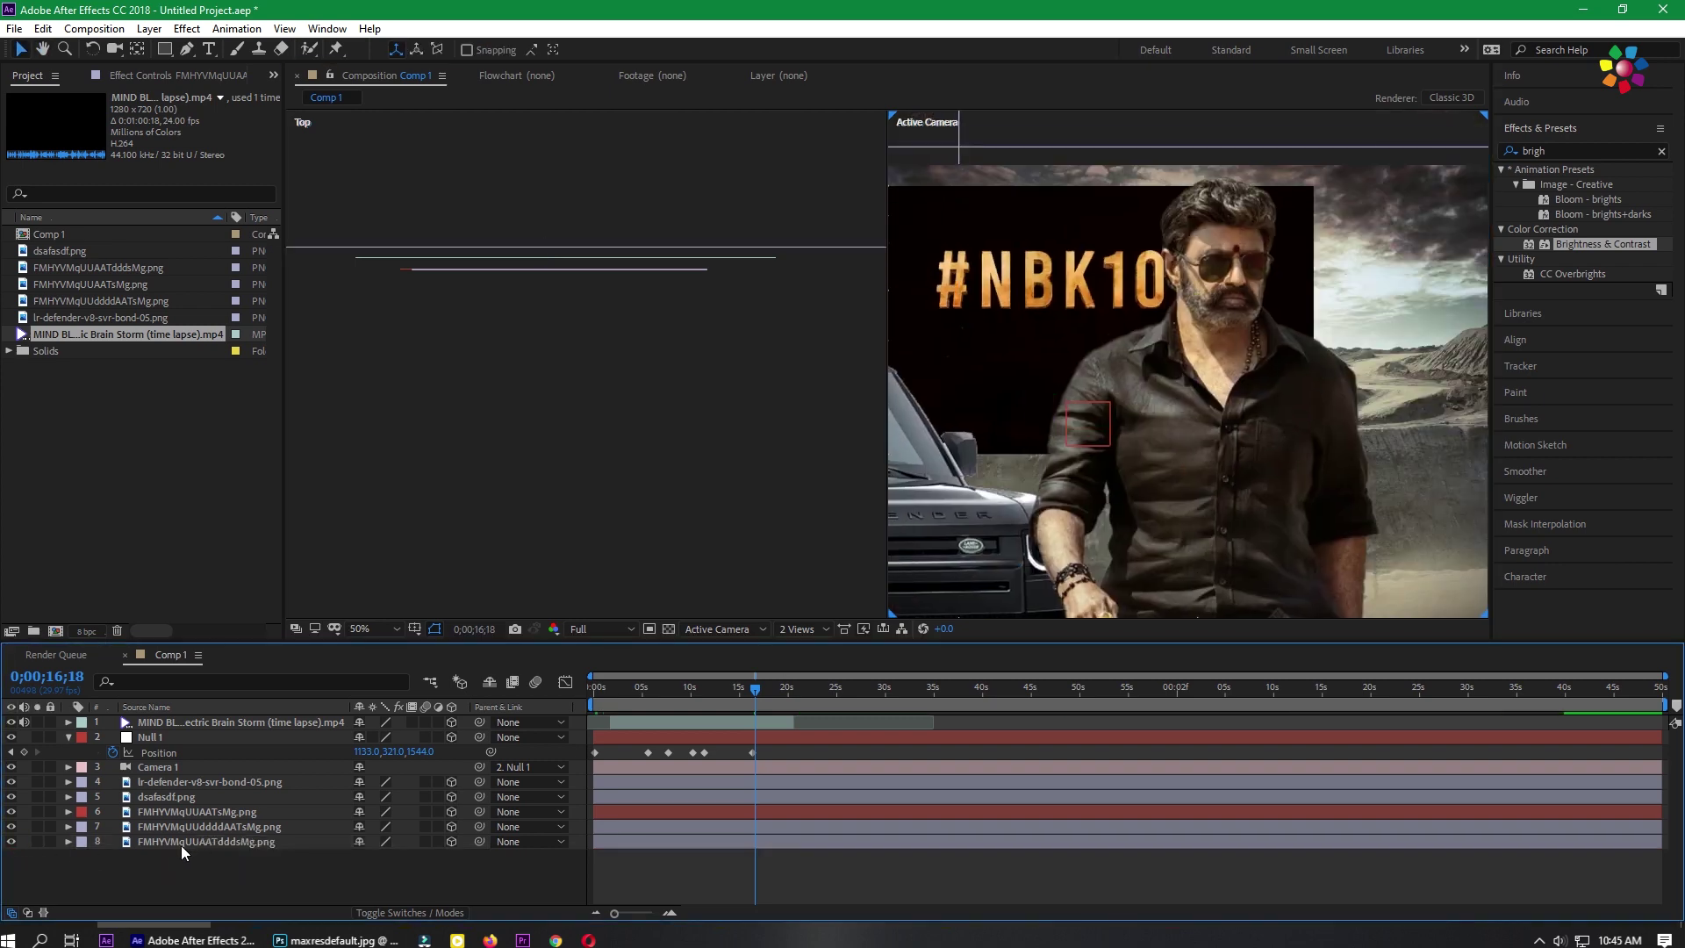
{"action": "left_click", "coordinate": [202, 843]}
{"action": "key", "text": "ctrl+d"}
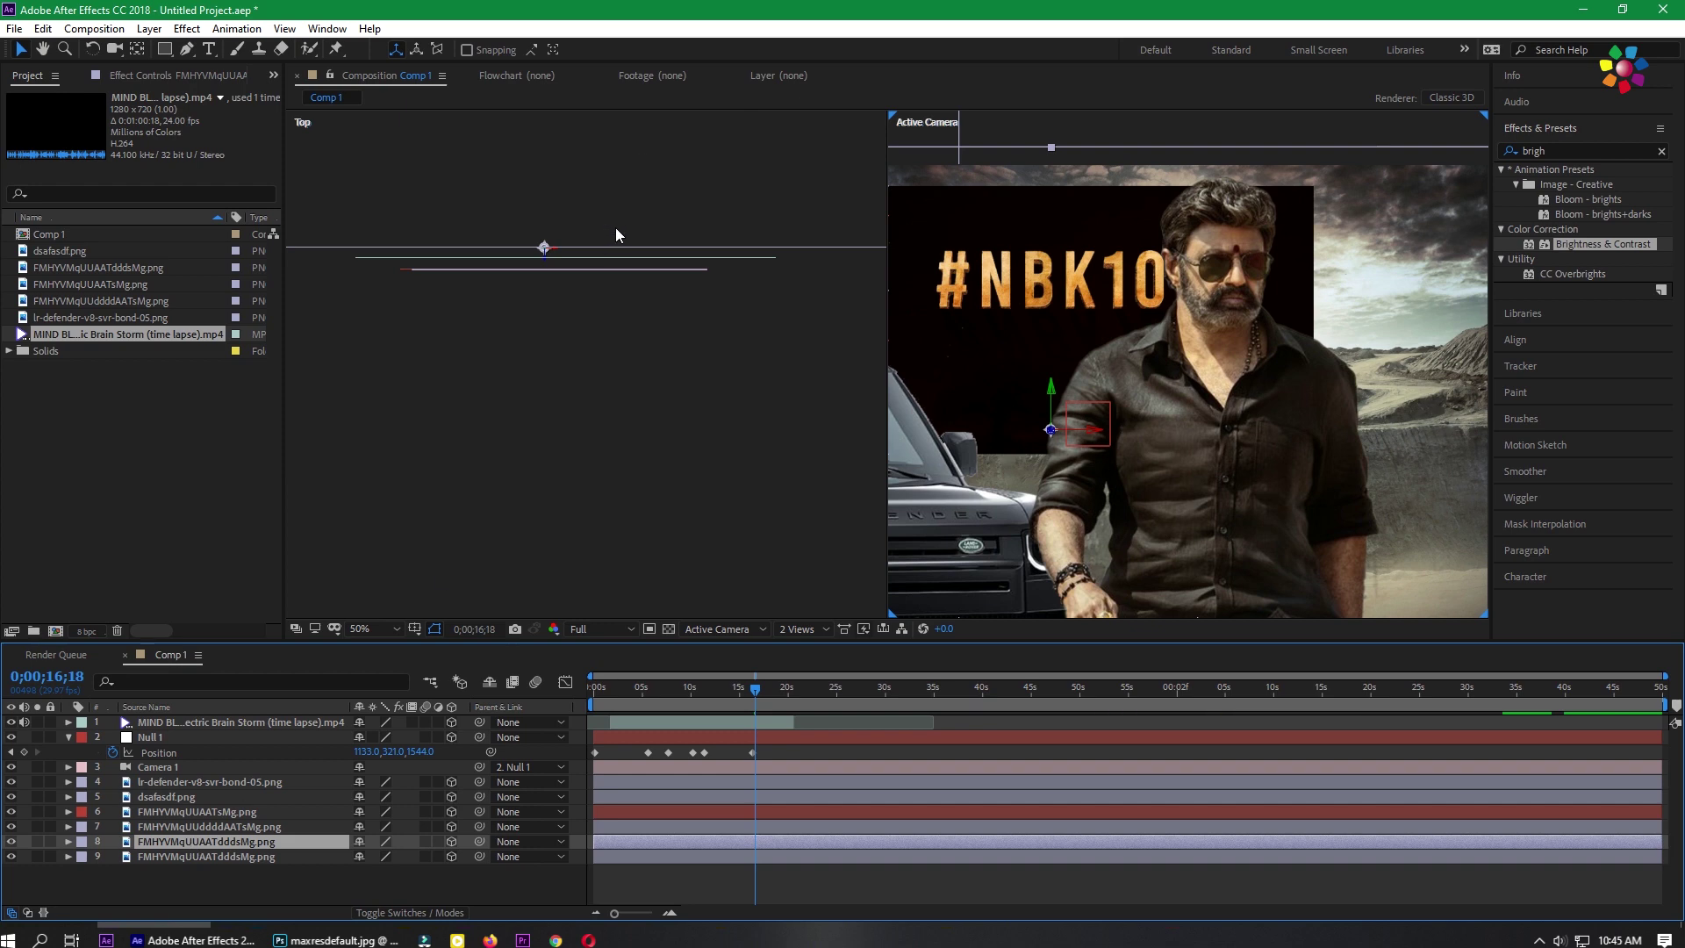
- Hide the storm, car, man, title and shadow layers and return to a single Active Camera view of the background
{"action": "left_click", "coordinate": [13, 723]}
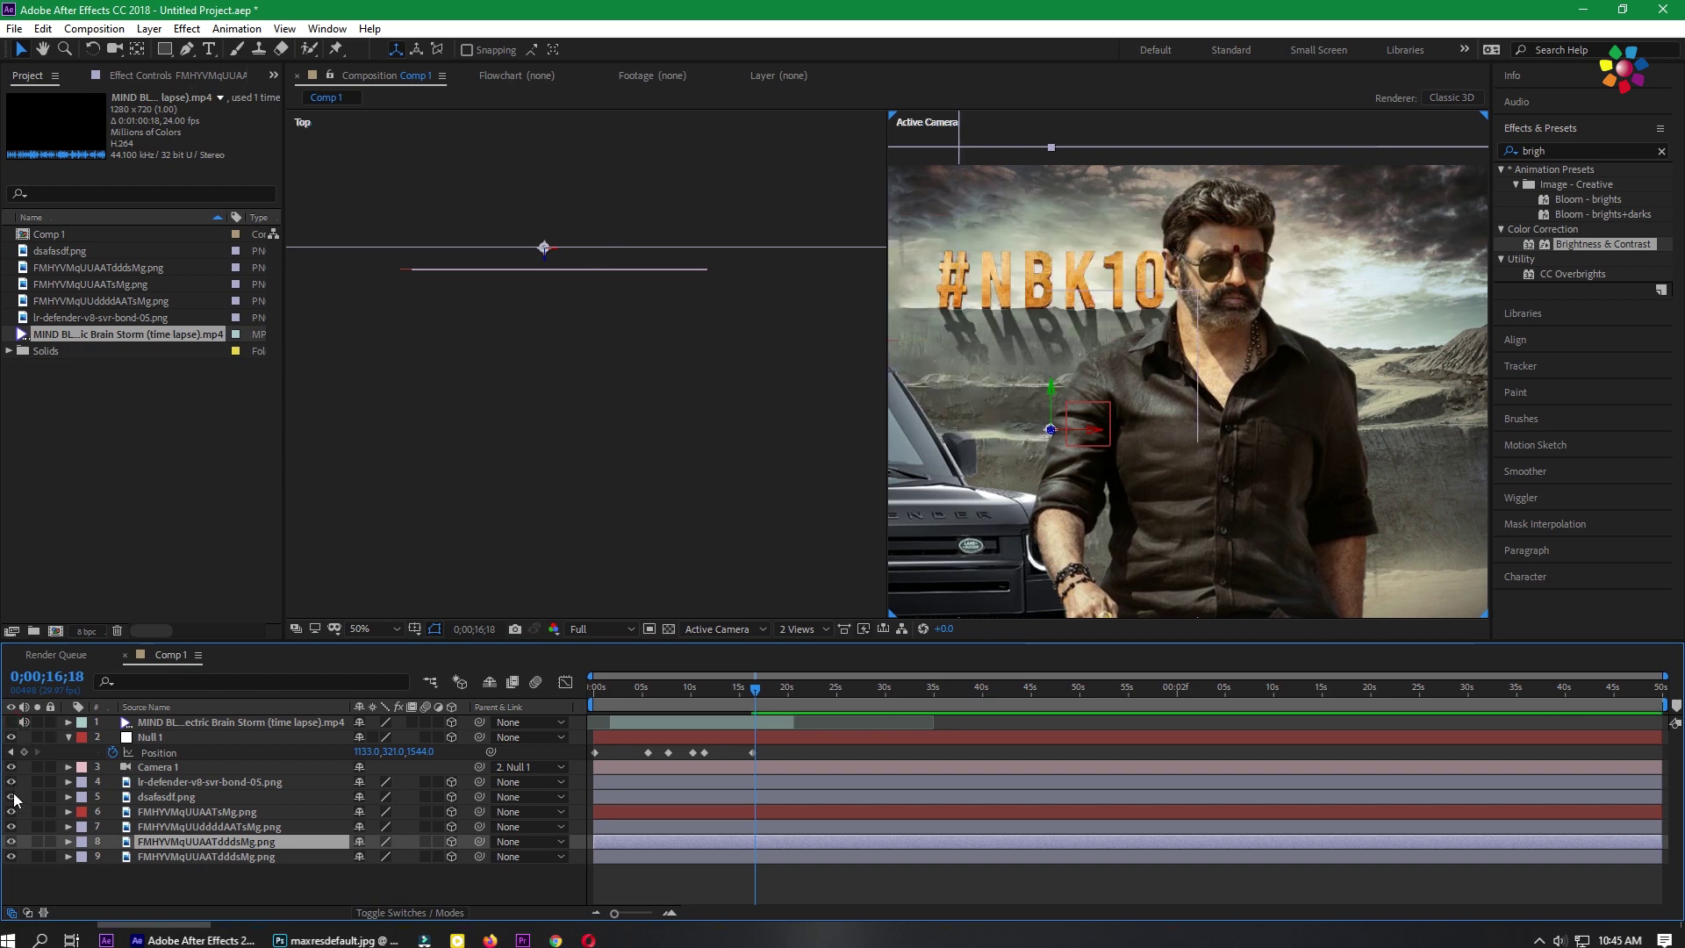
{"action": "left_click_drag", "start_coordinate": [1257, 460], "coordinate": [1144, 473]}
{"action": "left_click", "coordinate": [783, 632]}
{"action": "left_click", "coordinate": [795, 650]}
{"action": "scroll", "coordinate": [1312, 334], "scroll_direction": "up", "scroll_amount": 1}
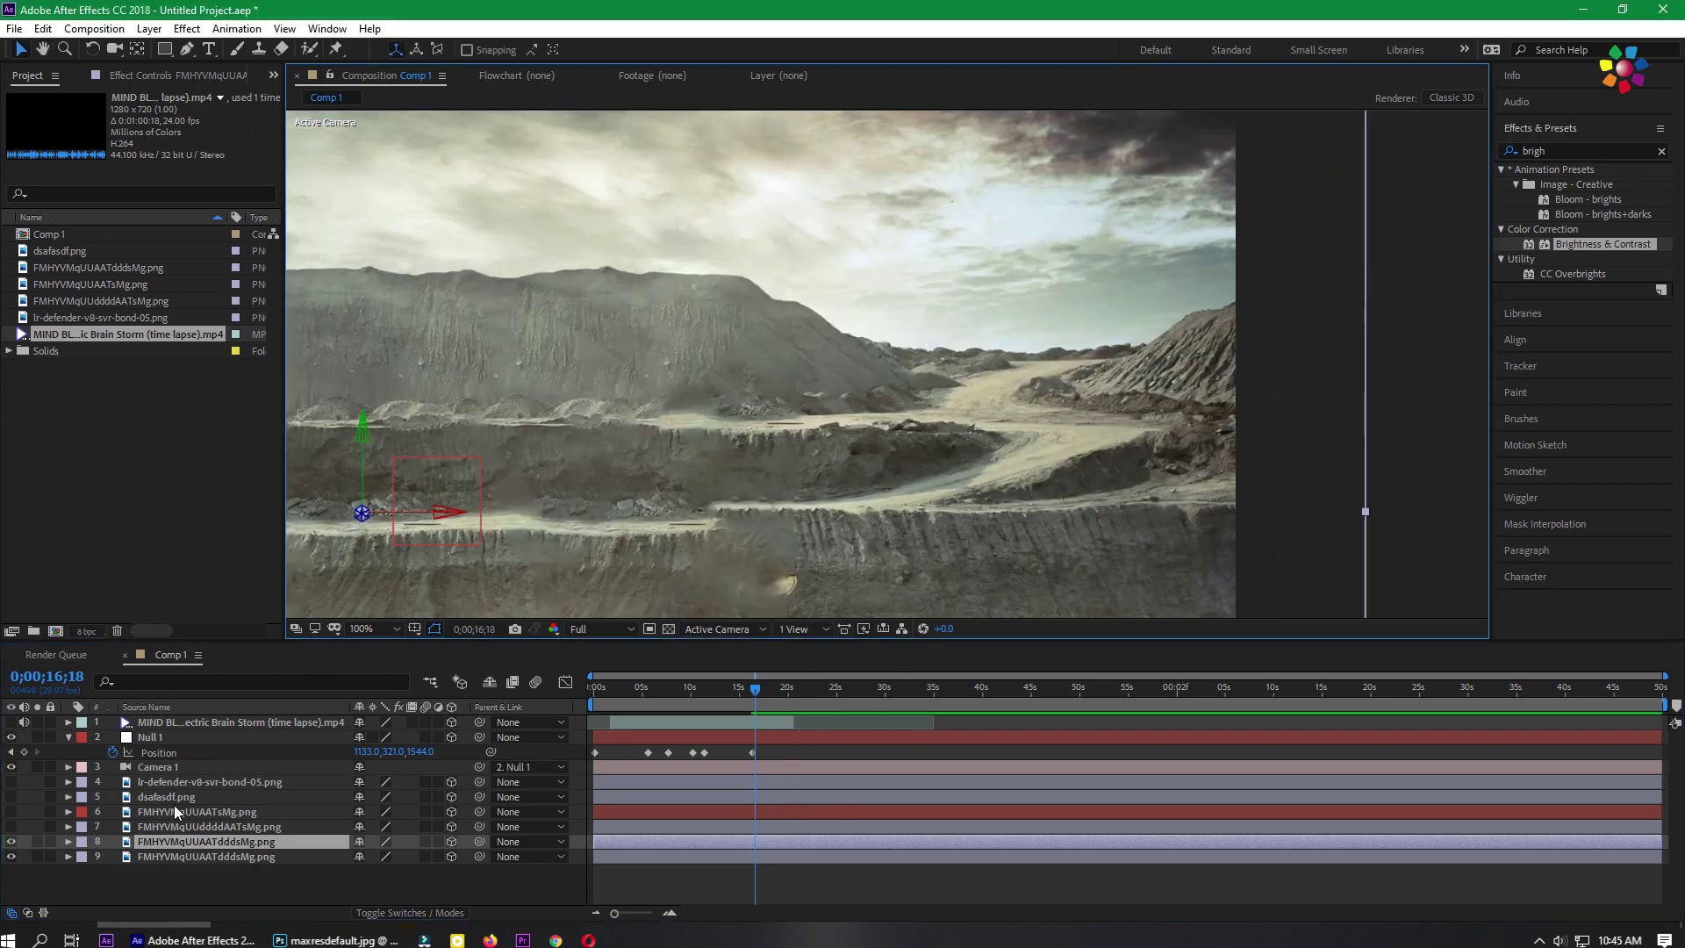
{"action": "left_click", "coordinate": [10, 856]}
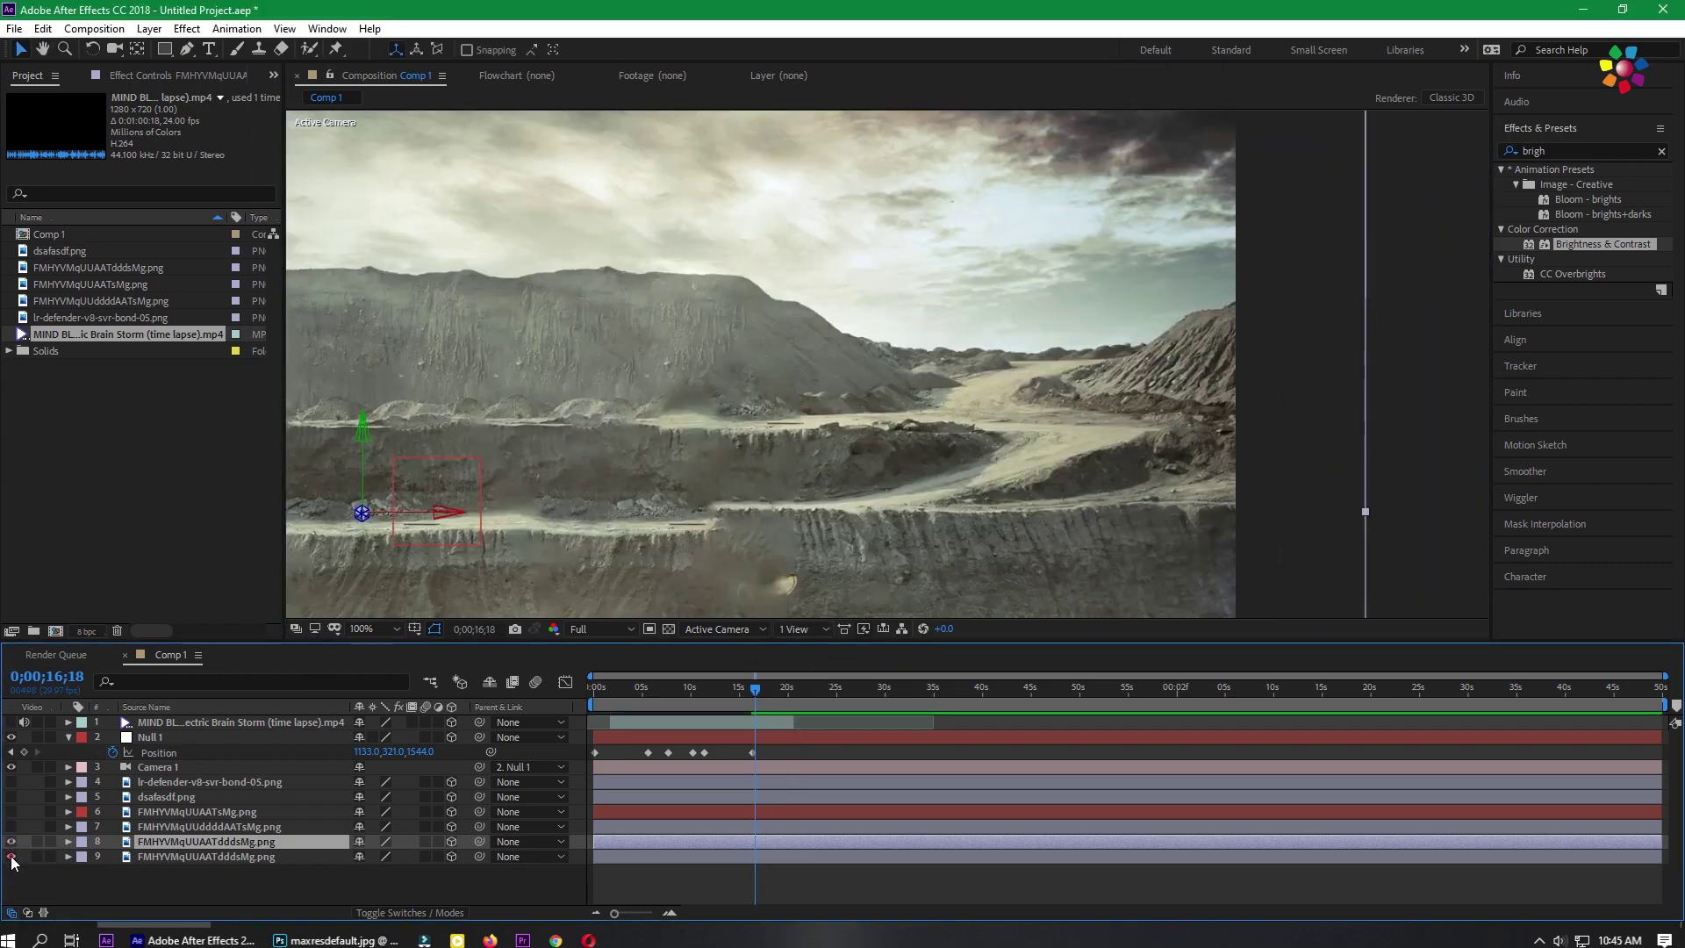
- Start a Pen tool mask on the upper background copy, tracing the ridge from the image's right edge along the low horizon
{"action": "key", "text": "g"}
{"action": "key", "text": "period"}
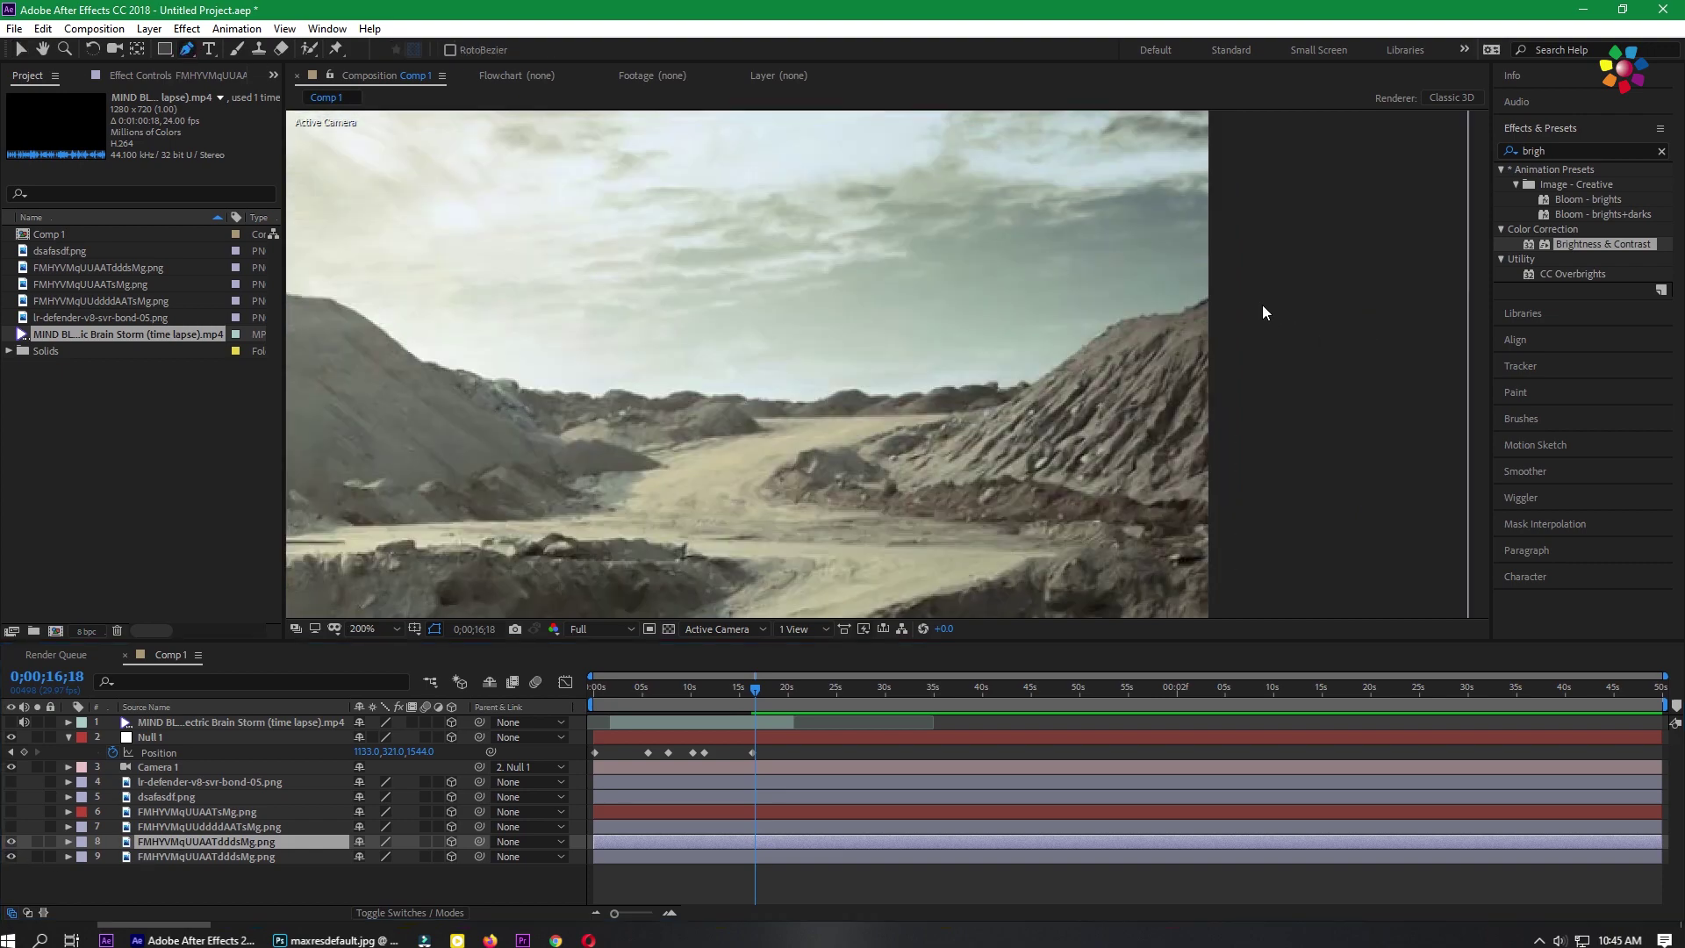
{"action": "left_click", "coordinate": [1211, 299]}
{"action": "left_click", "coordinate": [1188, 308]}
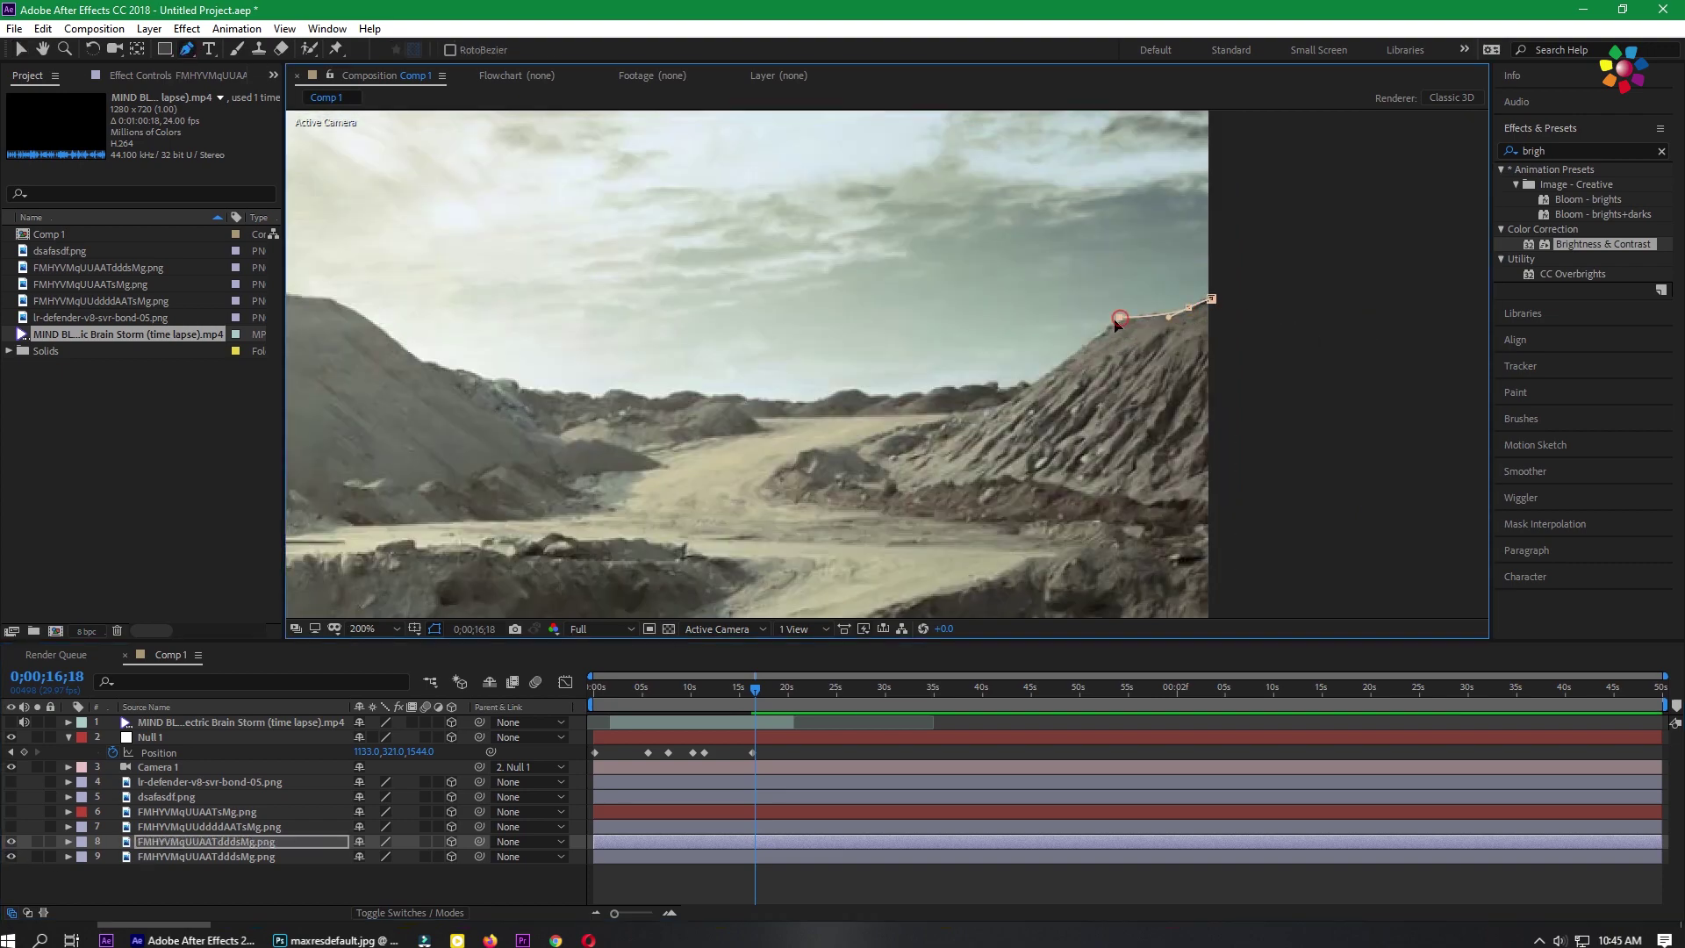
{"action": "left_click_drag", "start_coordinate": [1051, 373], "coordinate": [1037, 384]}
{"action": "left_click", "coordinate": [1016, 383]}
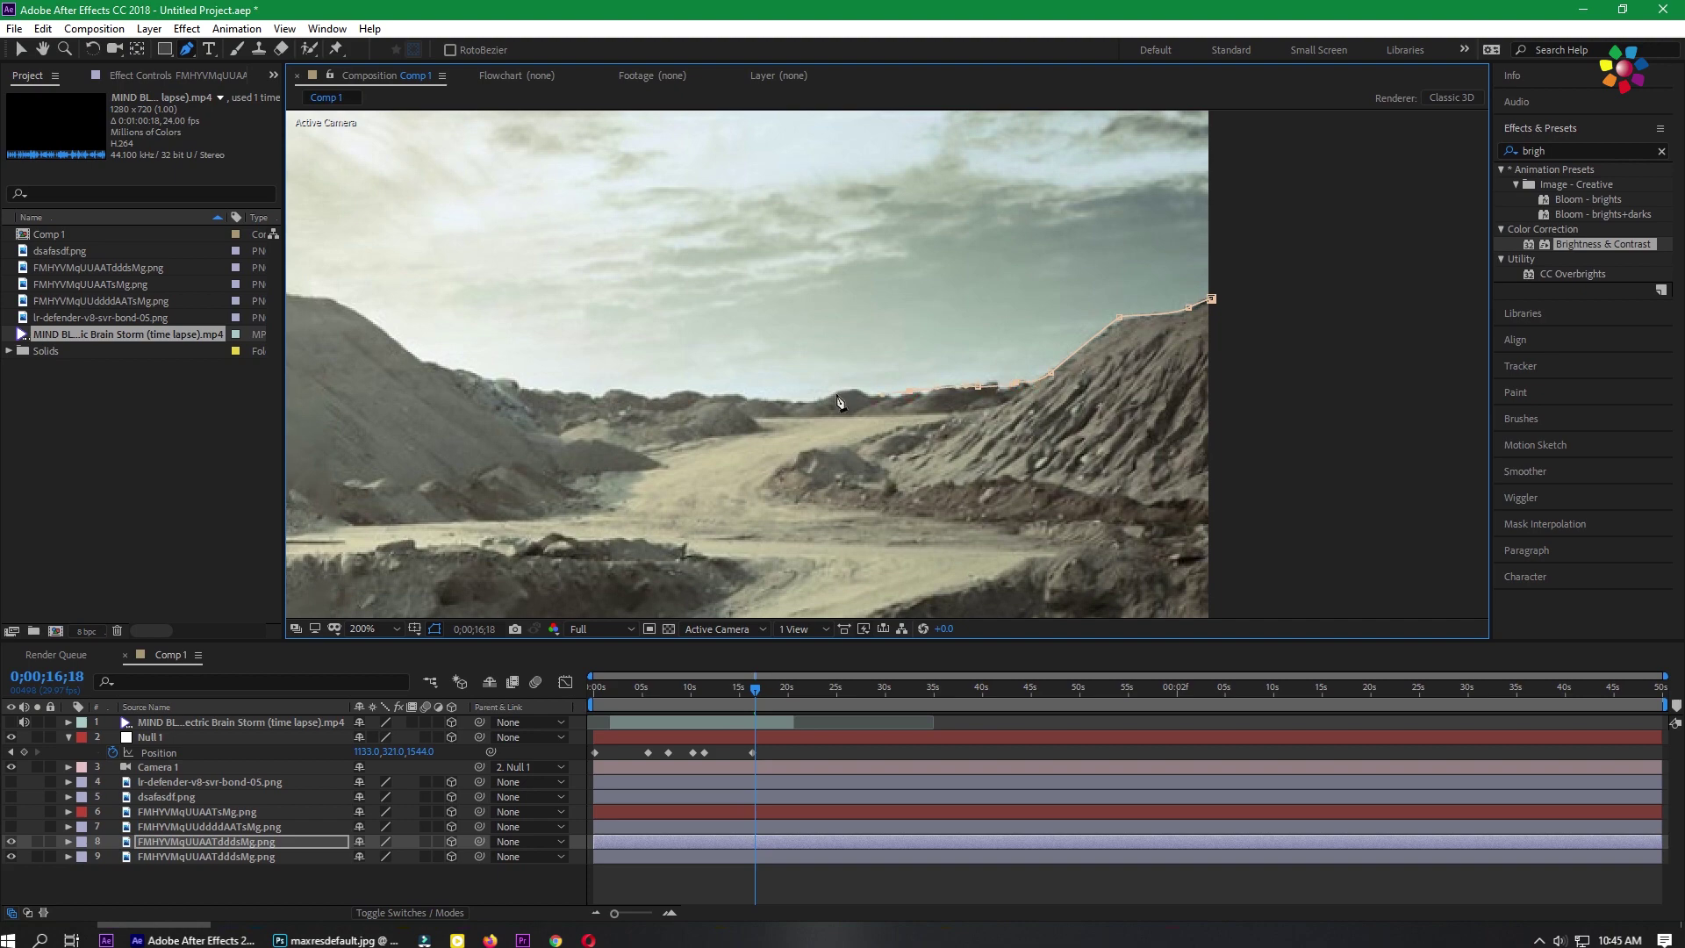
{"action": "left_click_drag", "start_coordinate": [731, 397], "coordinate": [939, 397]}
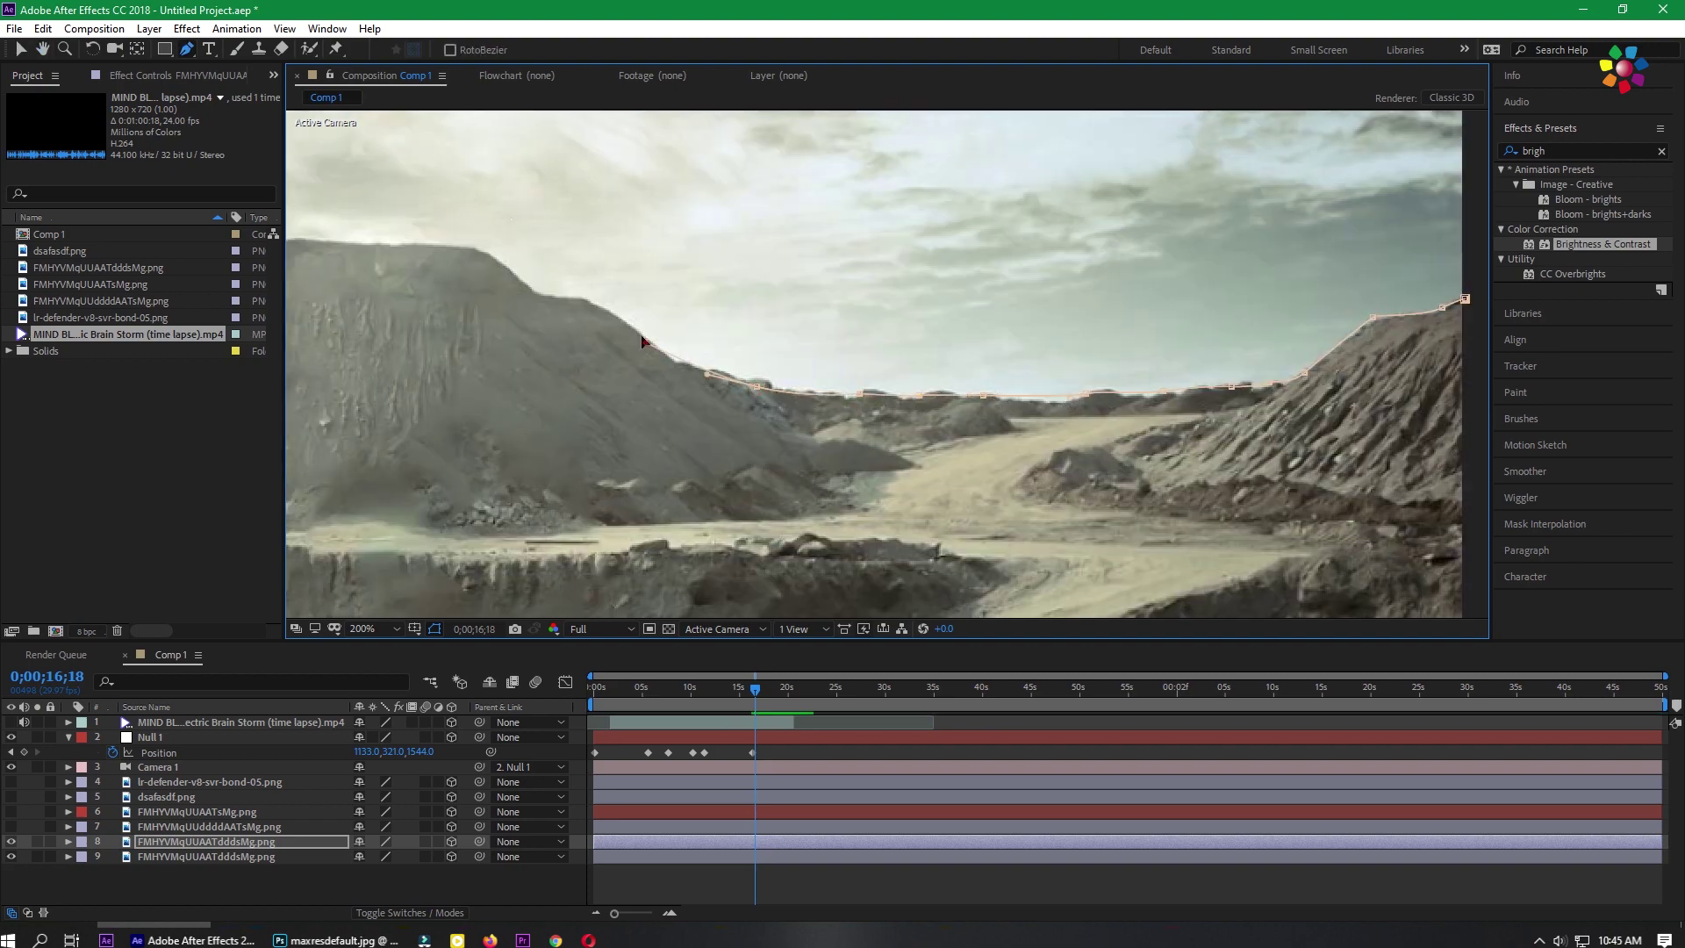
- Continue the mask path up the hill slope and along the plateau's crest toward the image's left side
{"action": "left_click_drag", "start_coordinate": [643, 341], "coordinate": [949, 368]}
{"action": "left_click_drag", "start_coordinate": [842, 333], "coordinate": [823, 330]}
{"action": "left_click_drag", "start_coordinate": [788, 307], "coordinate": [706, 276]}
{"action": "left_click_drag", "start_coordinate": [757, 289], "coordinate": [1077, 322]}
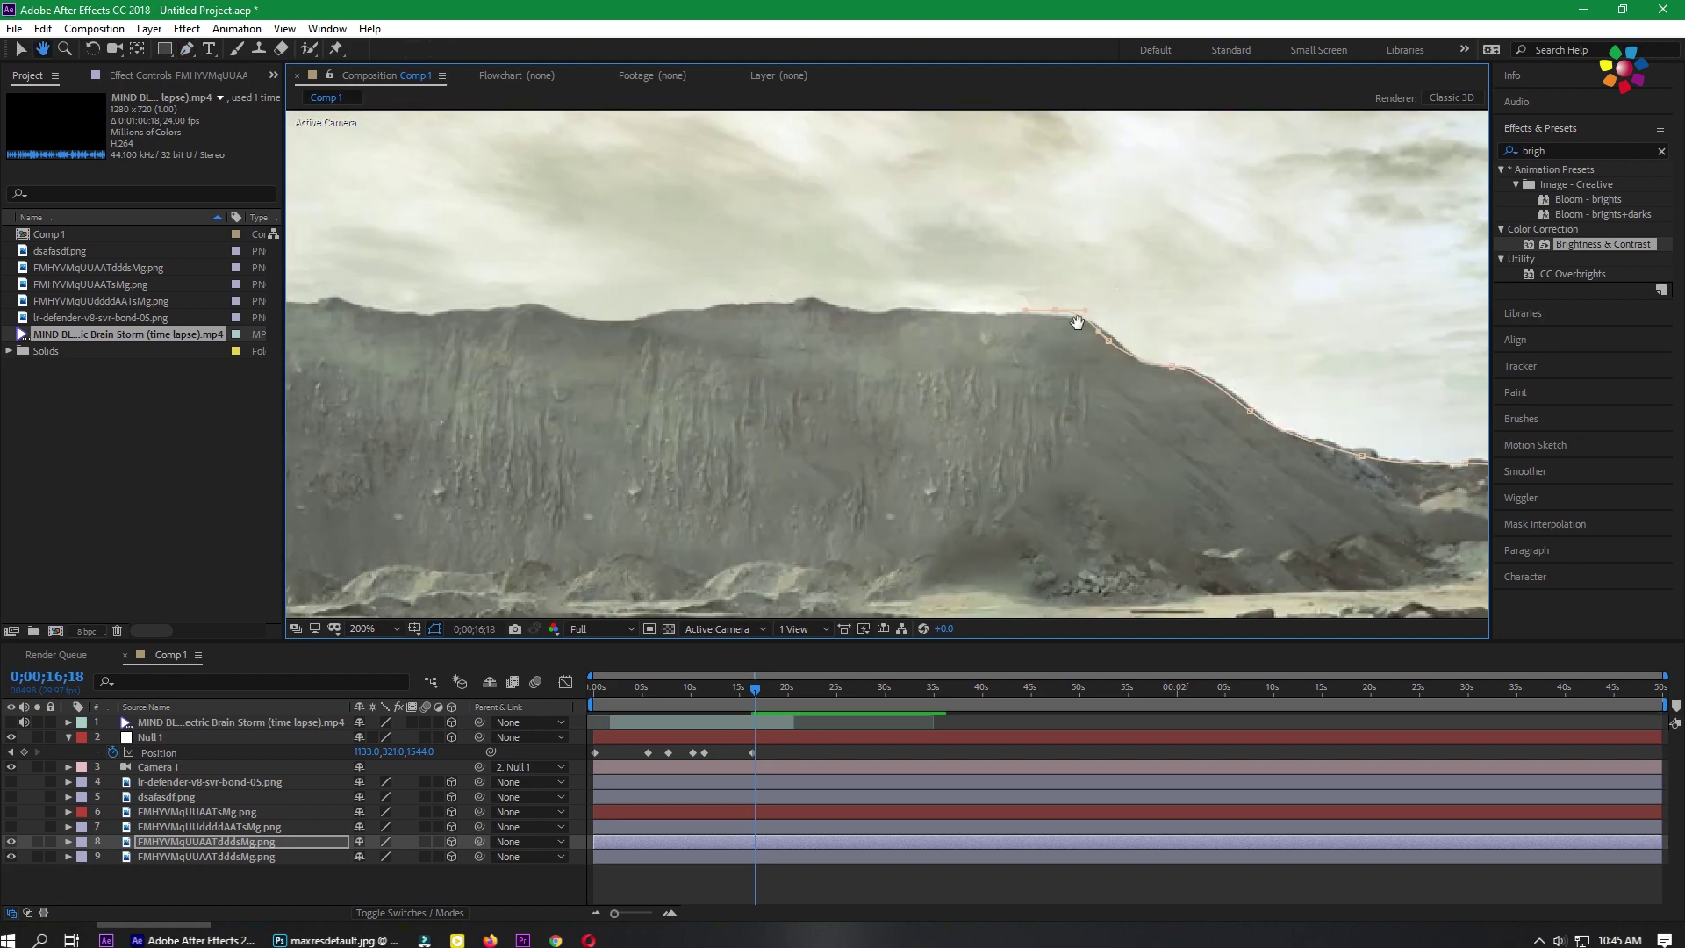
{"action": "left_click_drag", "start_coordinate": [662, 321], "coordinate": [1087, 330]}
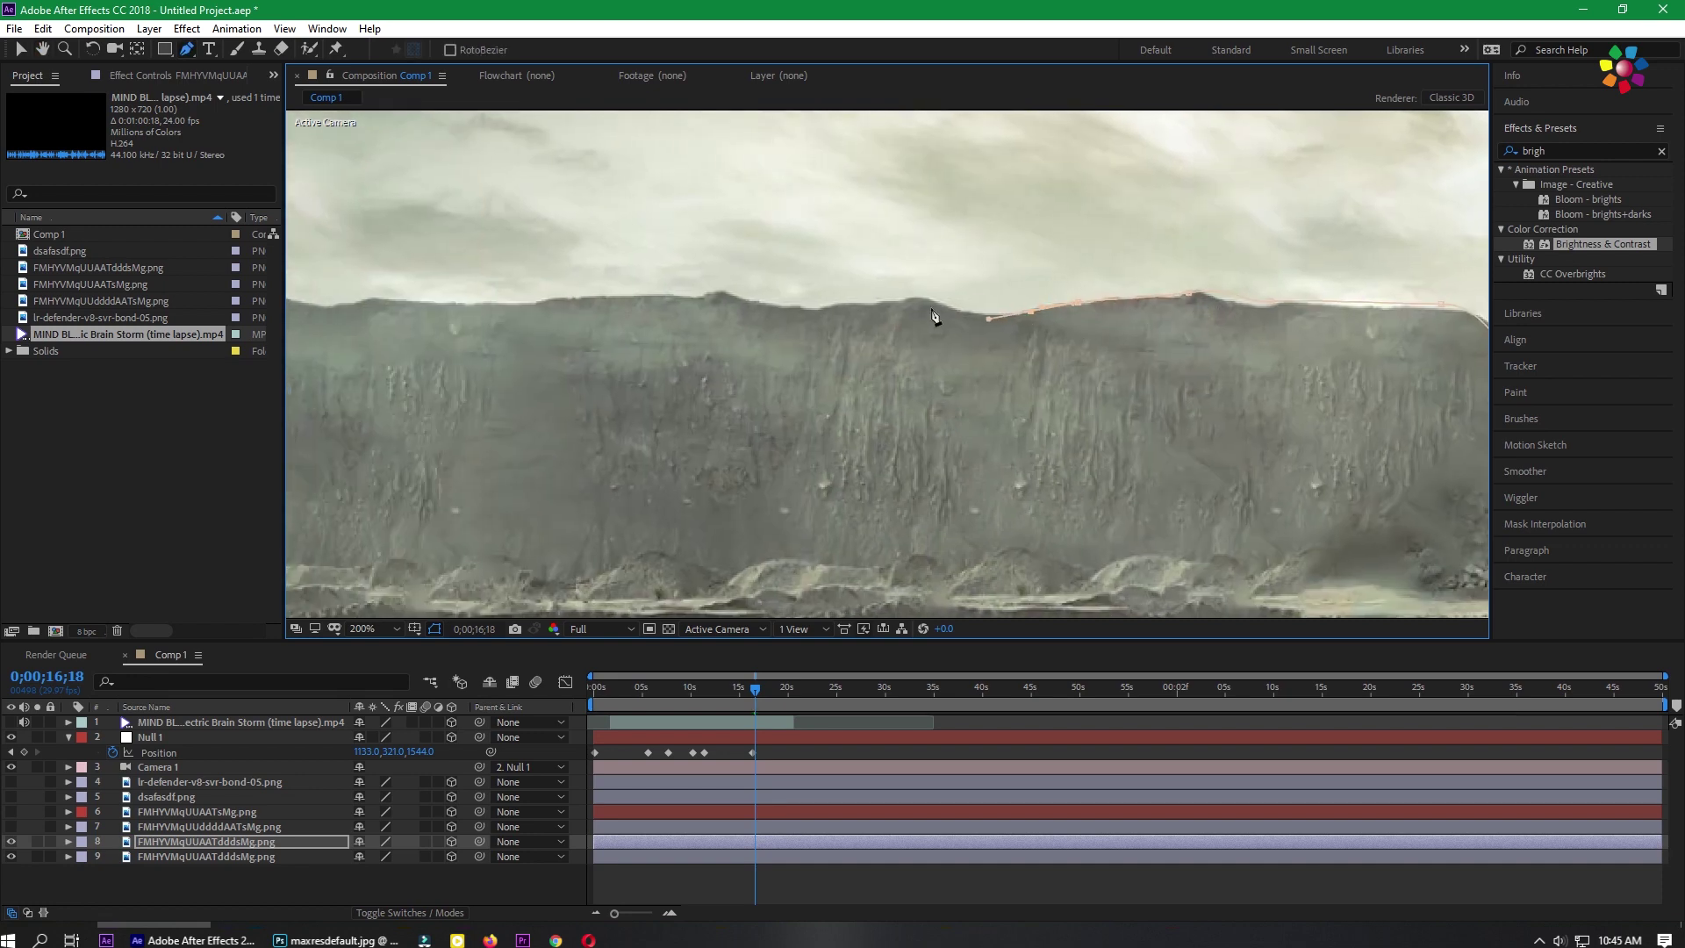
{"action": "left_click", "coordinate": [712, 295]}
{"action": "left_click_drag", "start_coordinate": [854, 304], "coordinate": [1252, 316]}
{"action": "left_click_drag", "start_coordinate": [970, 307], "coordinate": [938, 309]}
{"action": "left_click_drag", "start_coordinate": [968, 302], "coordinate": [1095, 295]}
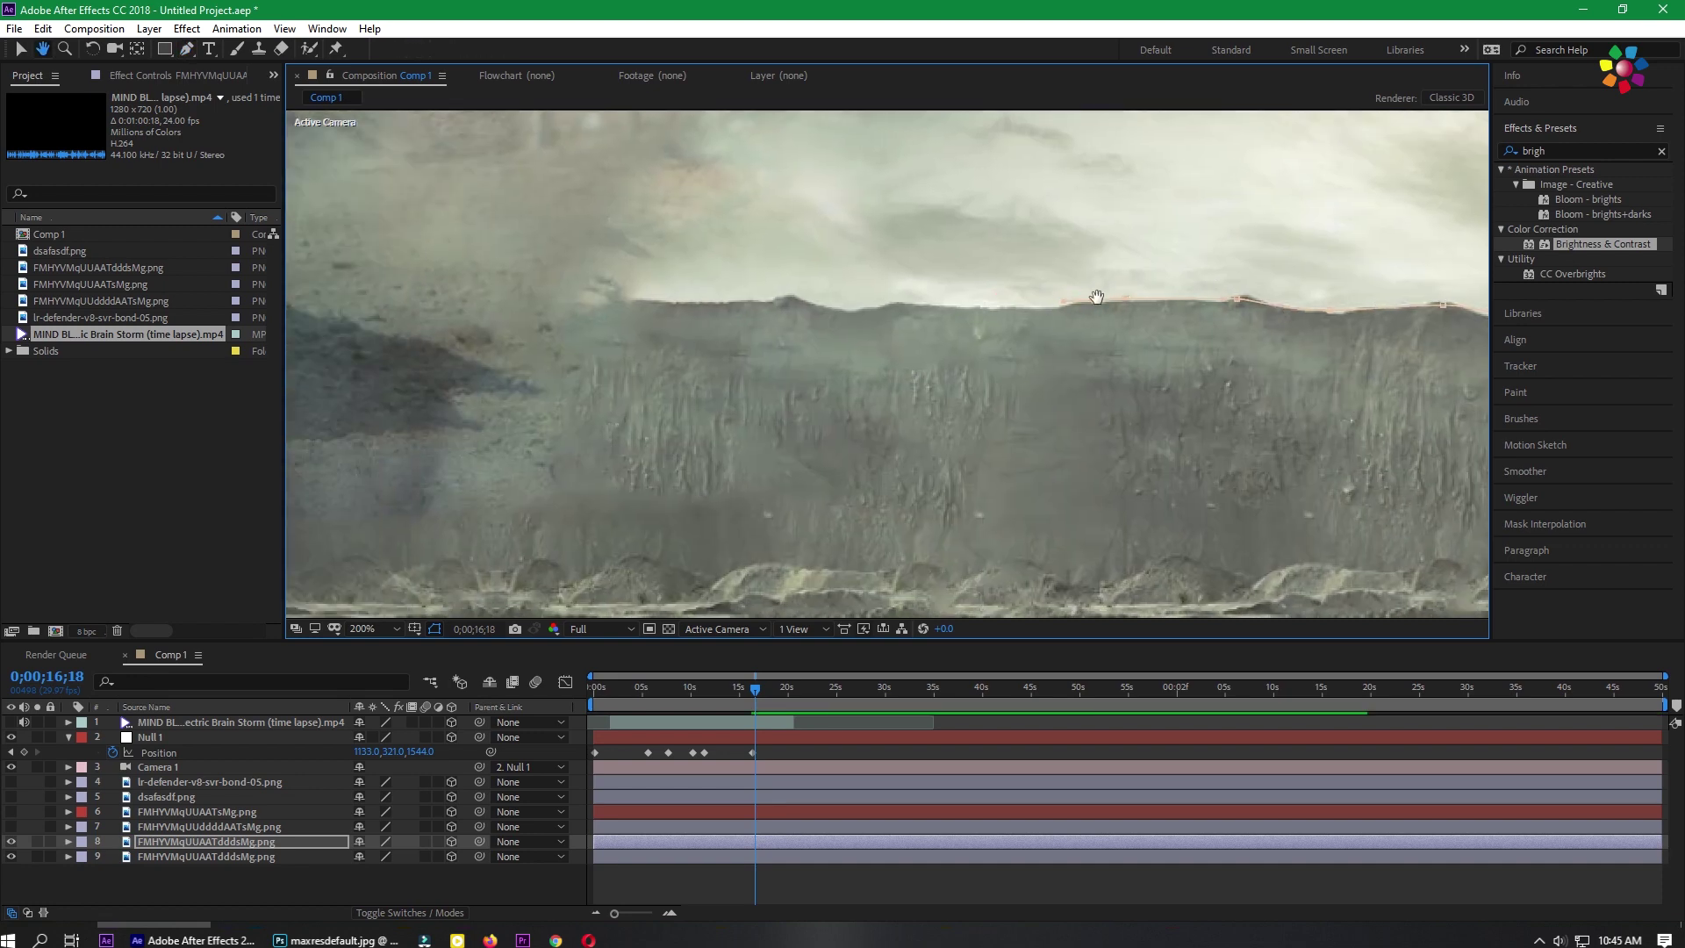
{"action": "left_click_drag", "start_coordinate": [874, 307], "coordinate": [823, 306]}
{"action": "left_click_drag", "start_coordinate": [948, 295], "coordinate": [1131, 305]}
{"action": "left_click_drag", "start_coordinate": [688, 289], "coordinate": [656, 291]}
{"action": "scroll", "coordinate": [684, 294], "scroll_direction": "down", "scroll_amount": 1}
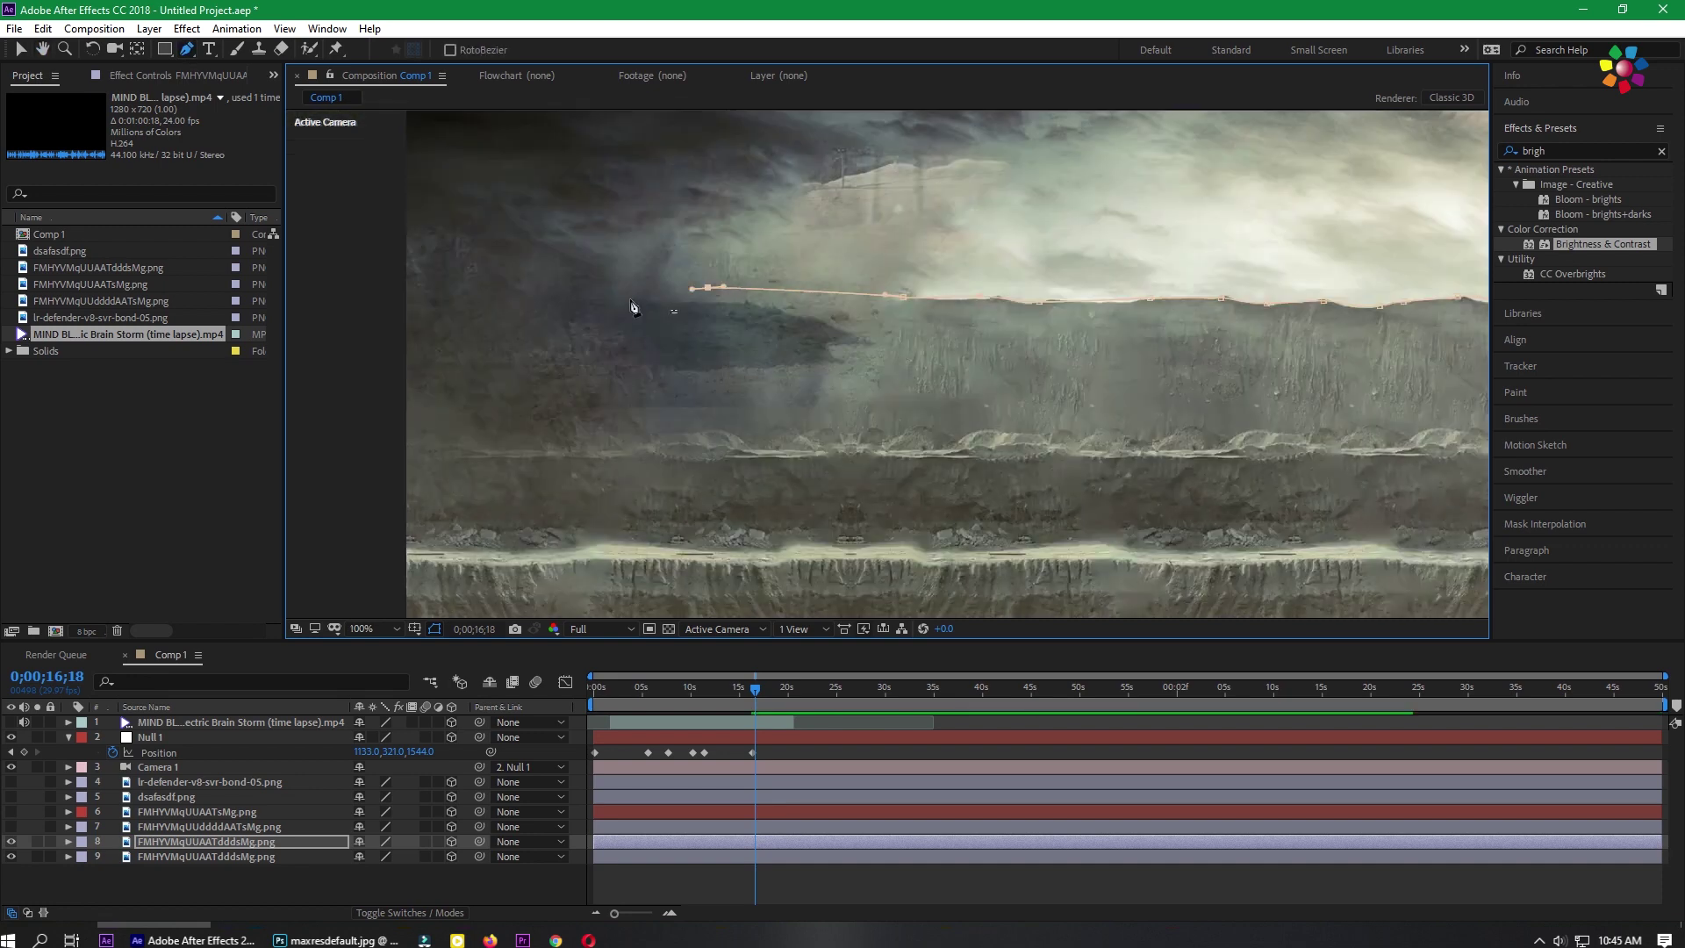
- Carry the mask past the image's left edge and close it around the outside of the sky
{"action": "scroll", "coordinate": [426, 318], "scroll_direction": "down", "scroll_amount": 1}
{"action": "left_click_drag", "start_coordinate": [386, 315], "coordinate": [362, 261]}
{"action": "left_click", "coordinate": [357, 168]}
{"action": "left_click_drag", "start_coordinate": [419, 135], "coordinate": [402, 183]}
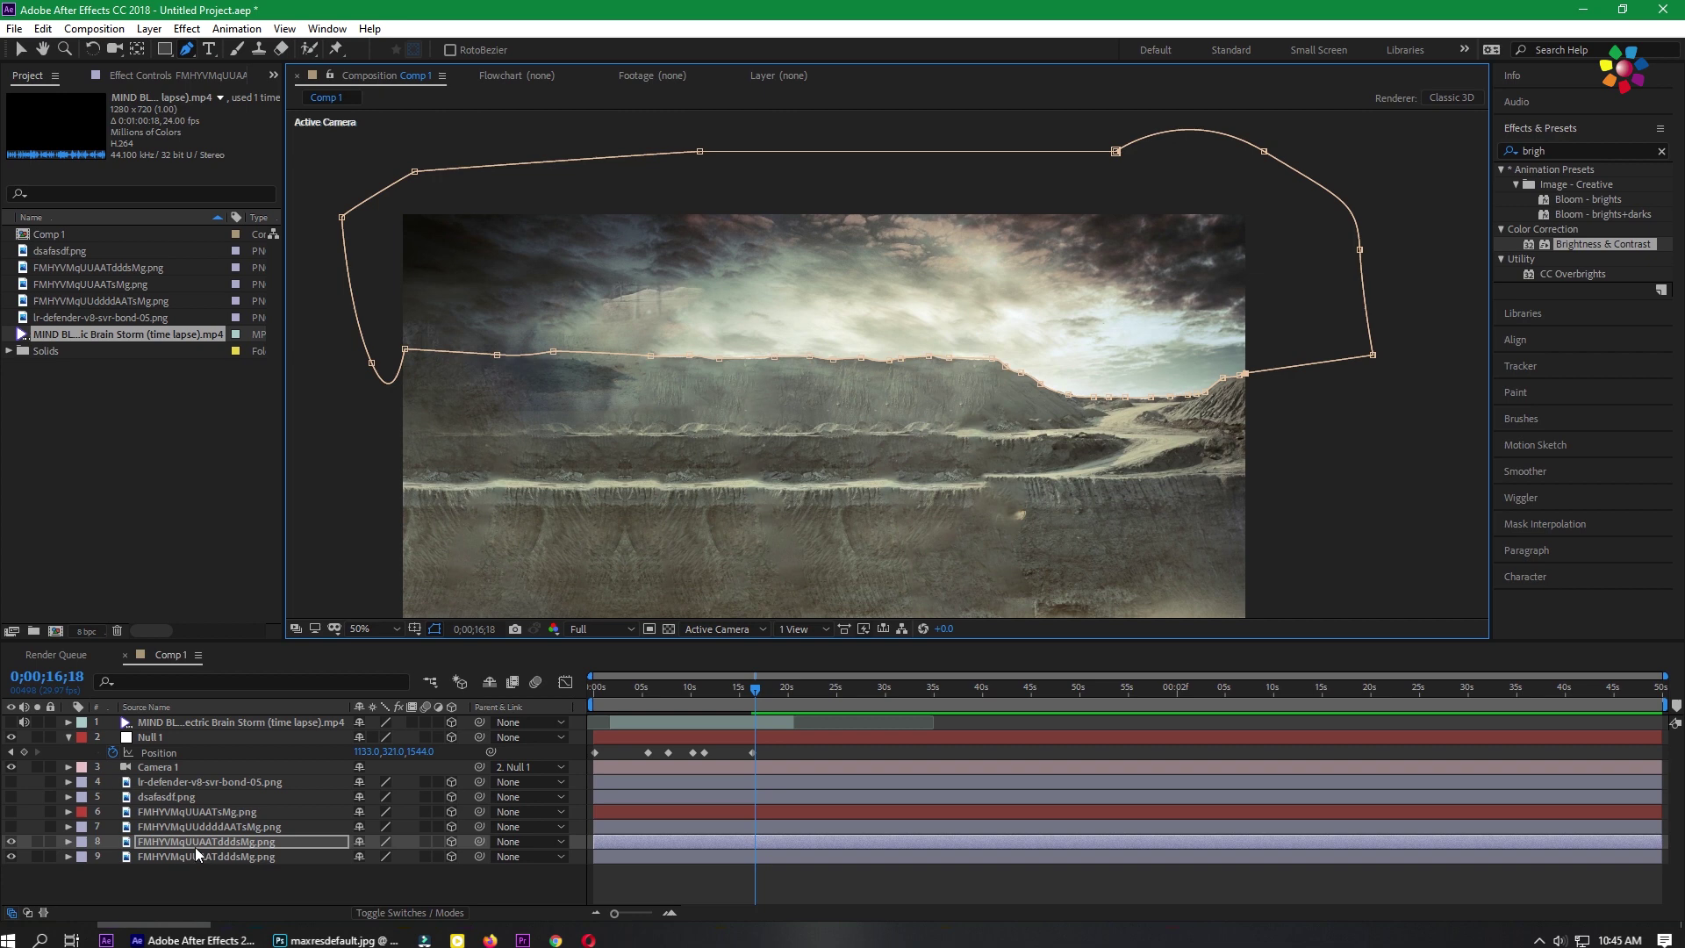
- Show two views and move the masked background copy slightly toward the camera in the Top view, using the Selection tool
{"action": "left_click", "coordinate": [823, 630]}
{"action": "left_click", "coordinate": [825, 685]}
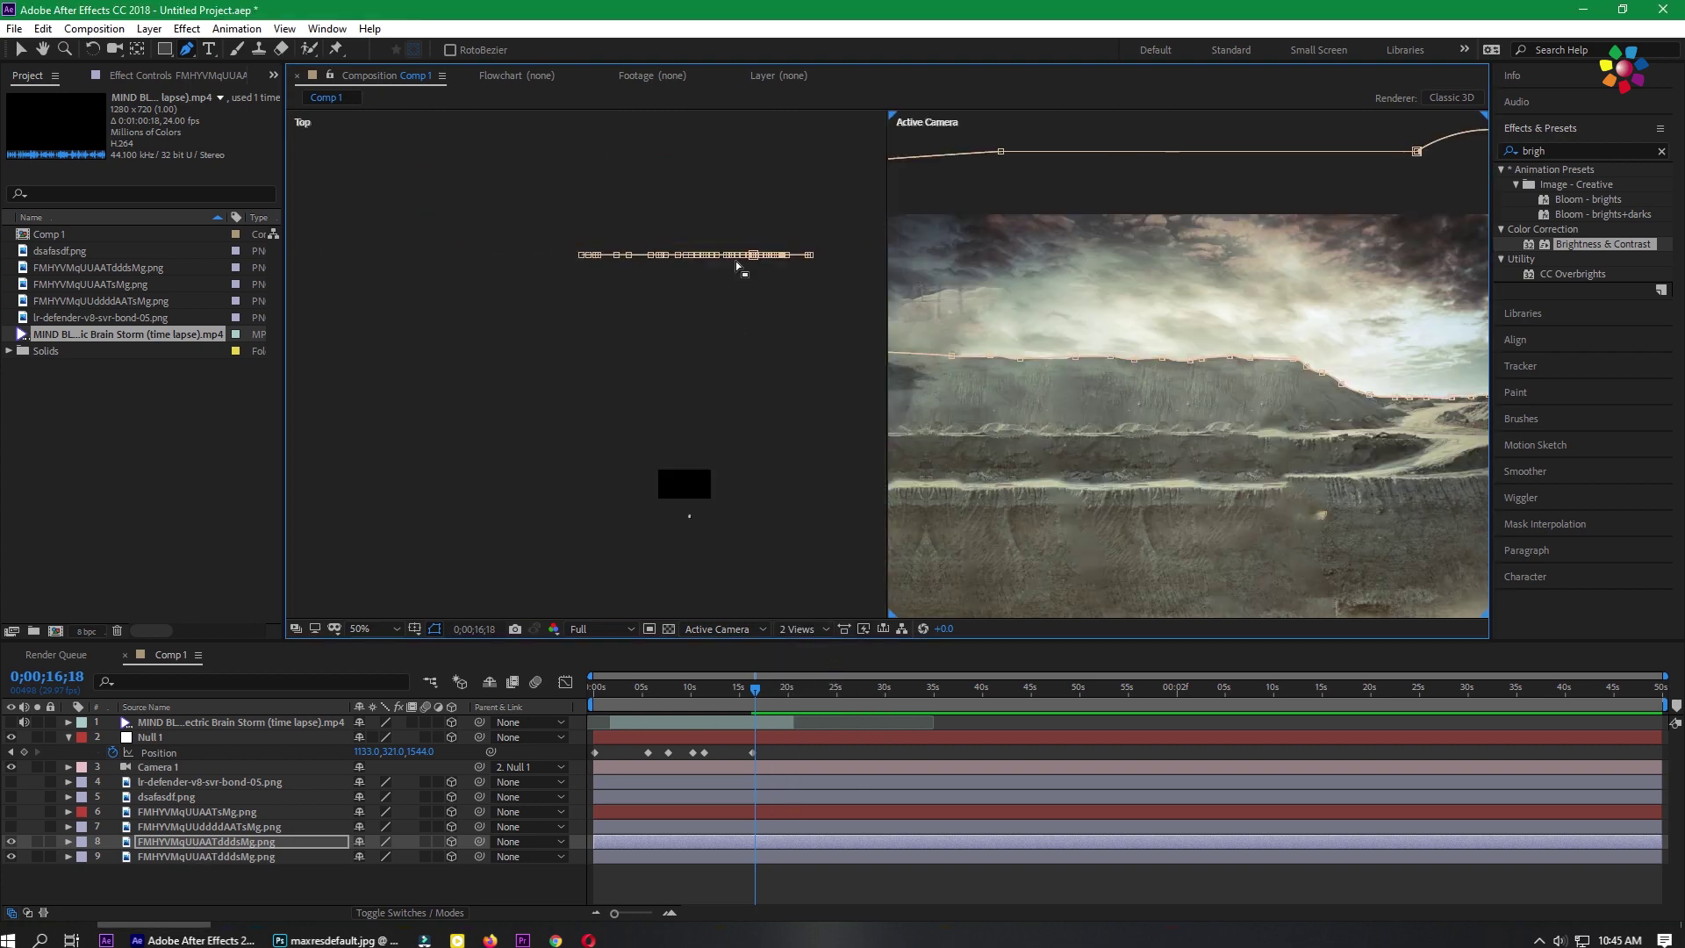
{"action": "scroll", "coordinate": [746, 262], "scroll_direction": "up", "scroll_amount": 2}
{"action": "left_click", "coordinate": [21, 49]}
{"action": "left_click", "coordinate": [216, 842]}
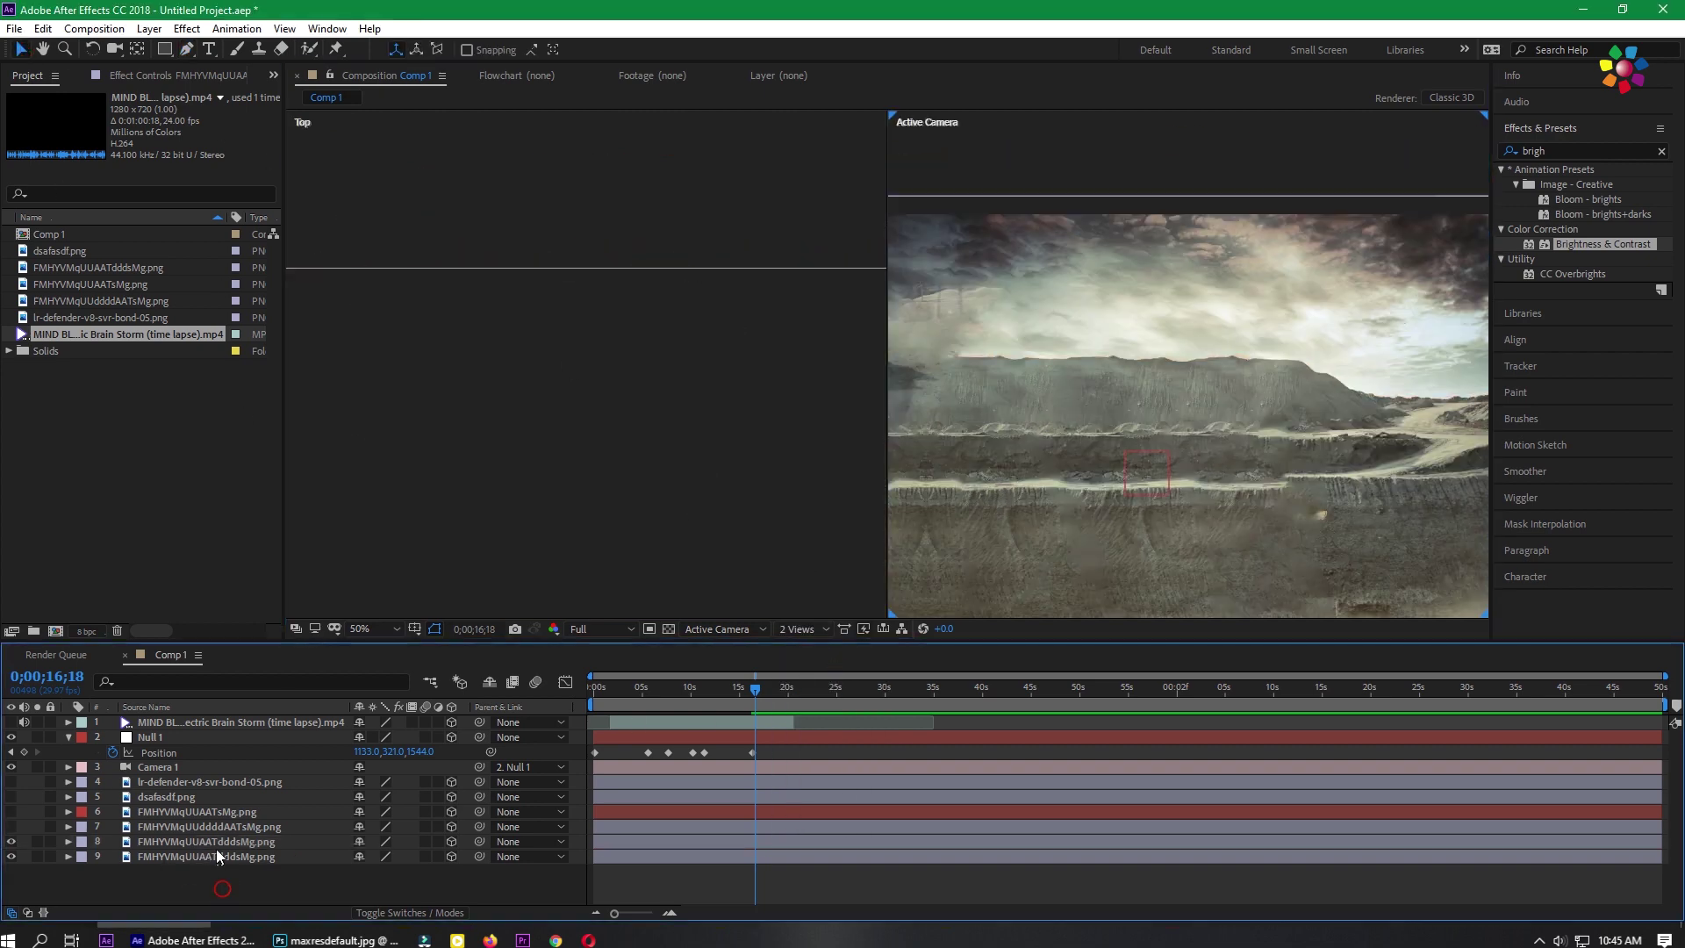
{"action": "left_click_drag", "start_coordinate": [619, 270], "coordinate": [618, 288]}
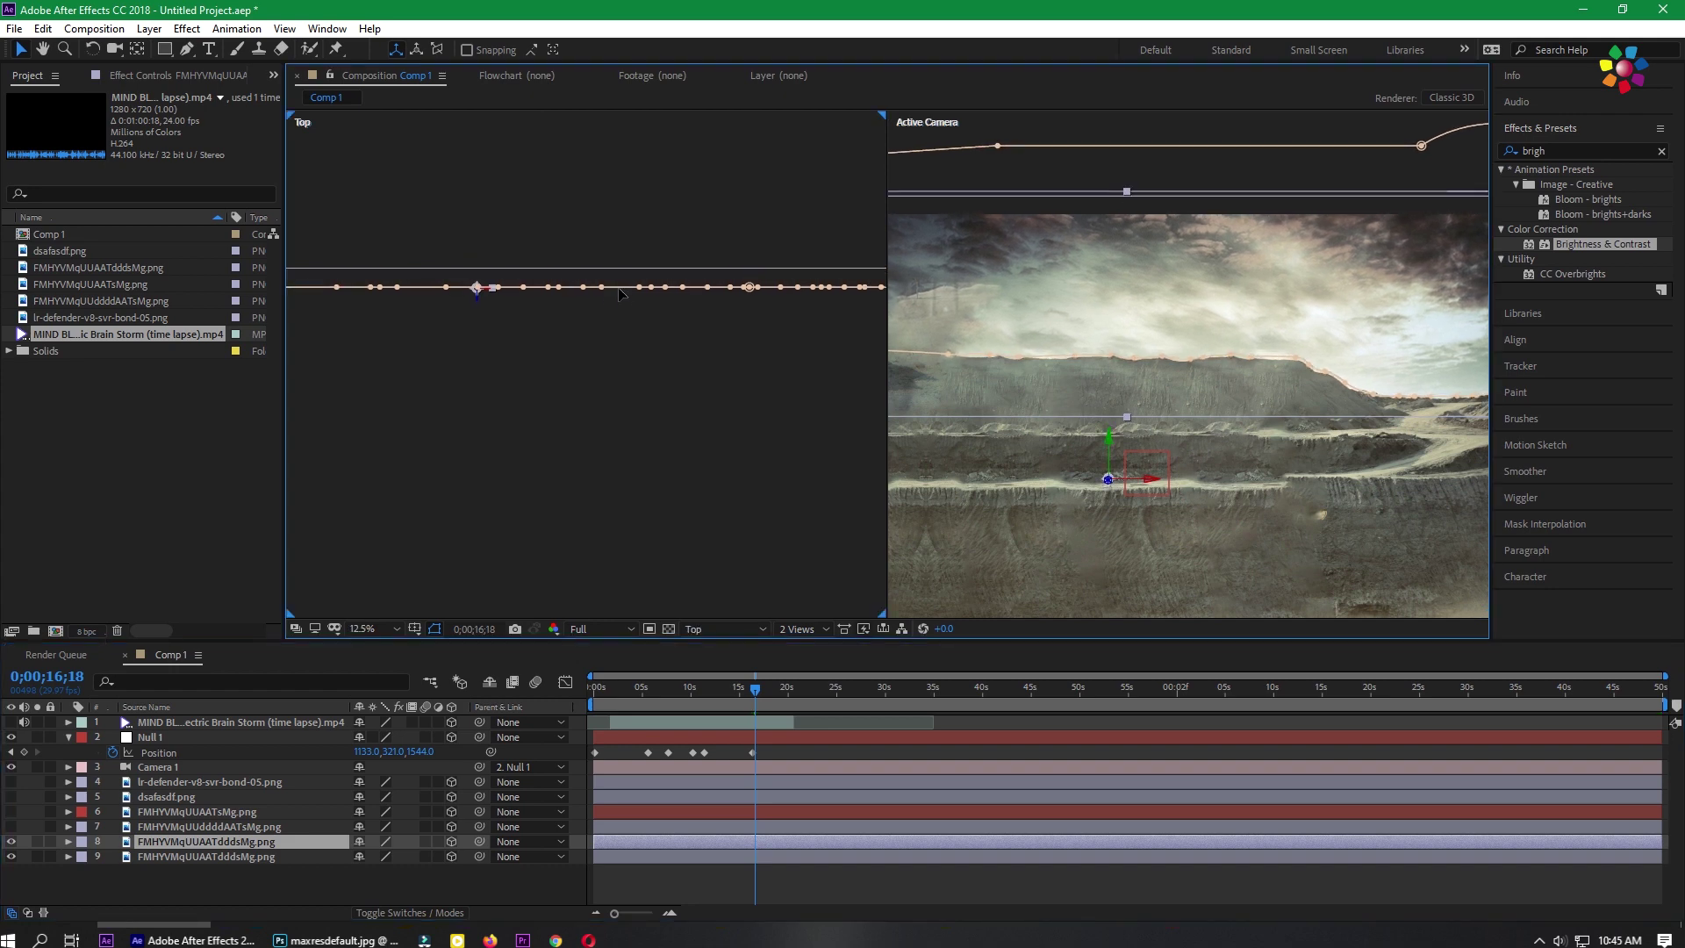
- Make the storm video visible again and place it in the Top view between the two background layers
{"action": "left_click", "coordinate": [200, 721]}
{"action": "scroll", "coordinate": [649, 440], "scroll_direction": "down", "scroll_amount": 2}
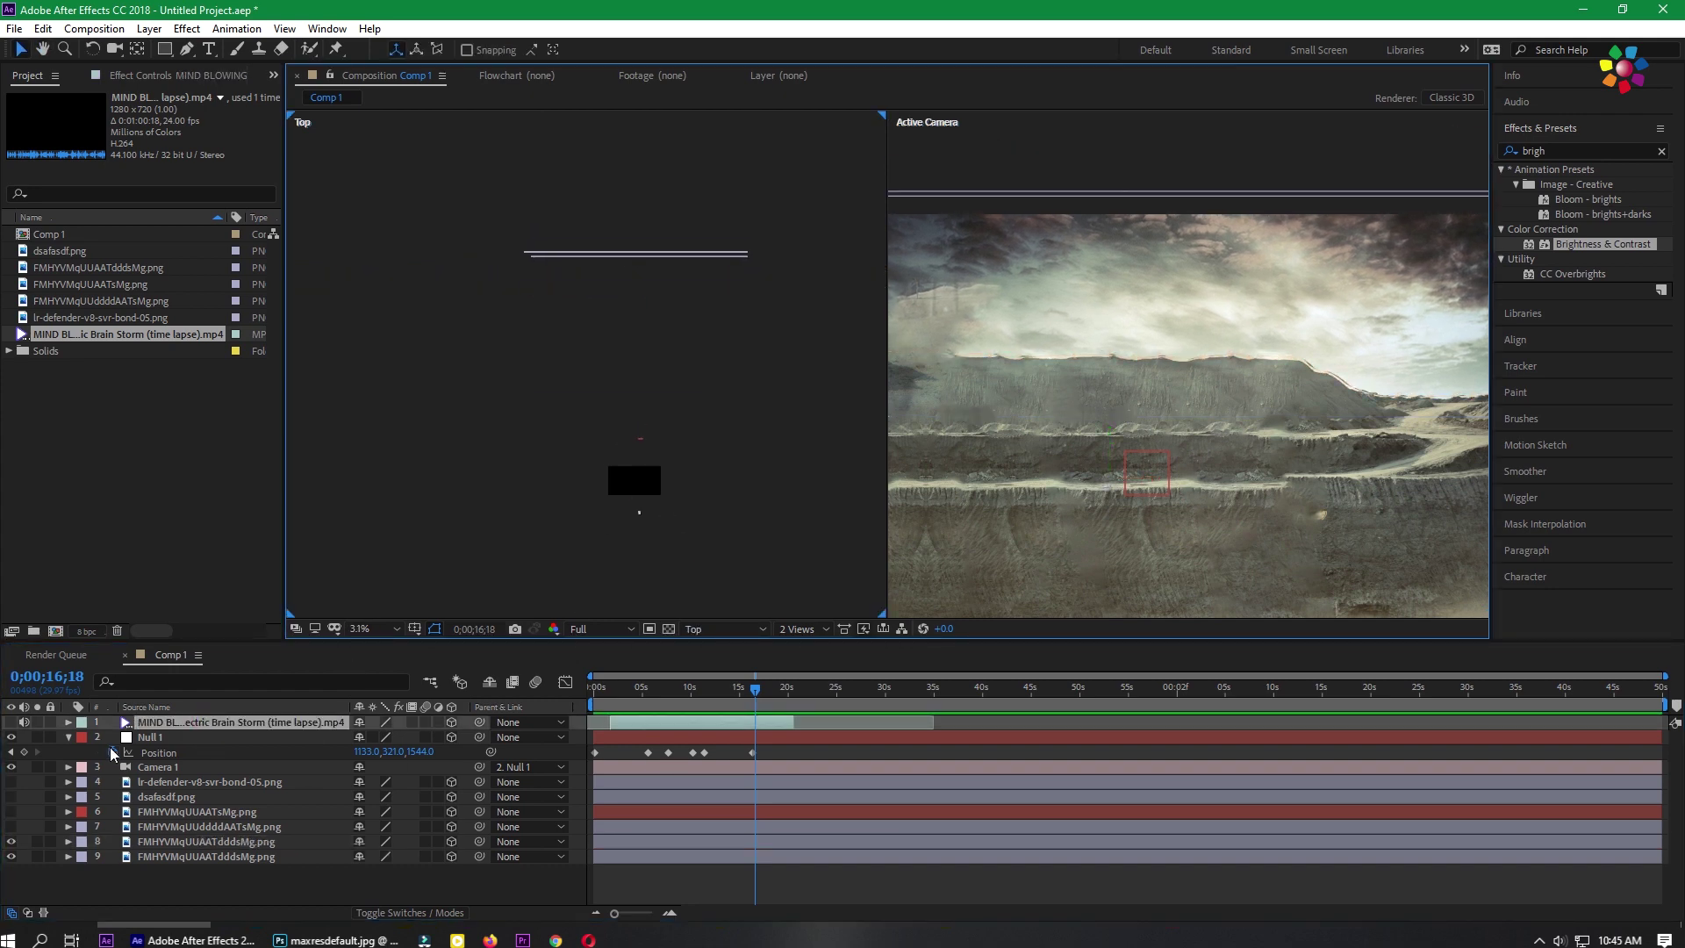
{"action": "left_click", "coordinate": [10, 721]}
{"action": "scroll", "coordinate": [670, 279], "scroll_direction": "up", "scroll_amount": 2}
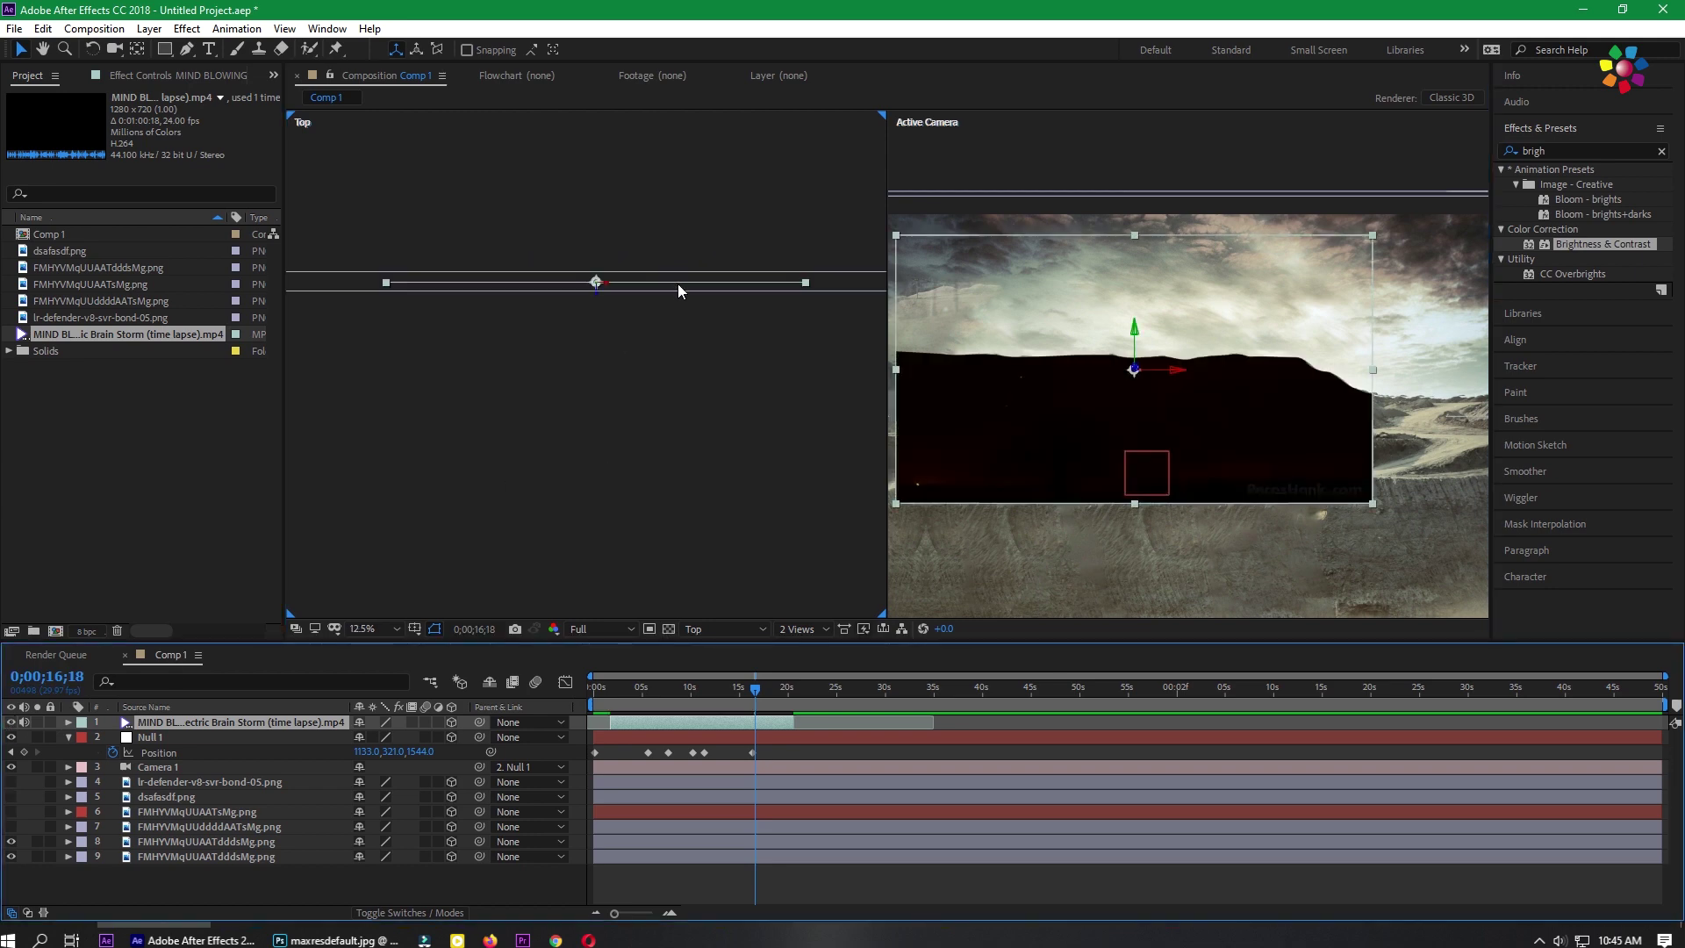
{"action": "mouse_move", "coordinate": [677, 285]}
{"action": "left_mouse_down"}
{"action": "mouse_move", "coordinate": [677, 261]}
{"action": "mouse_move", "coordinate": [679, 304]}
{"action": "mouse_move", "coordinate": [684, 282]}
{"action": "left_mouse_up"}
- Invert Mask 1 on the masked background copy so that the ground is kept and the sky is cut out
{"action": "left_click", "coordinate": [207, 840]}
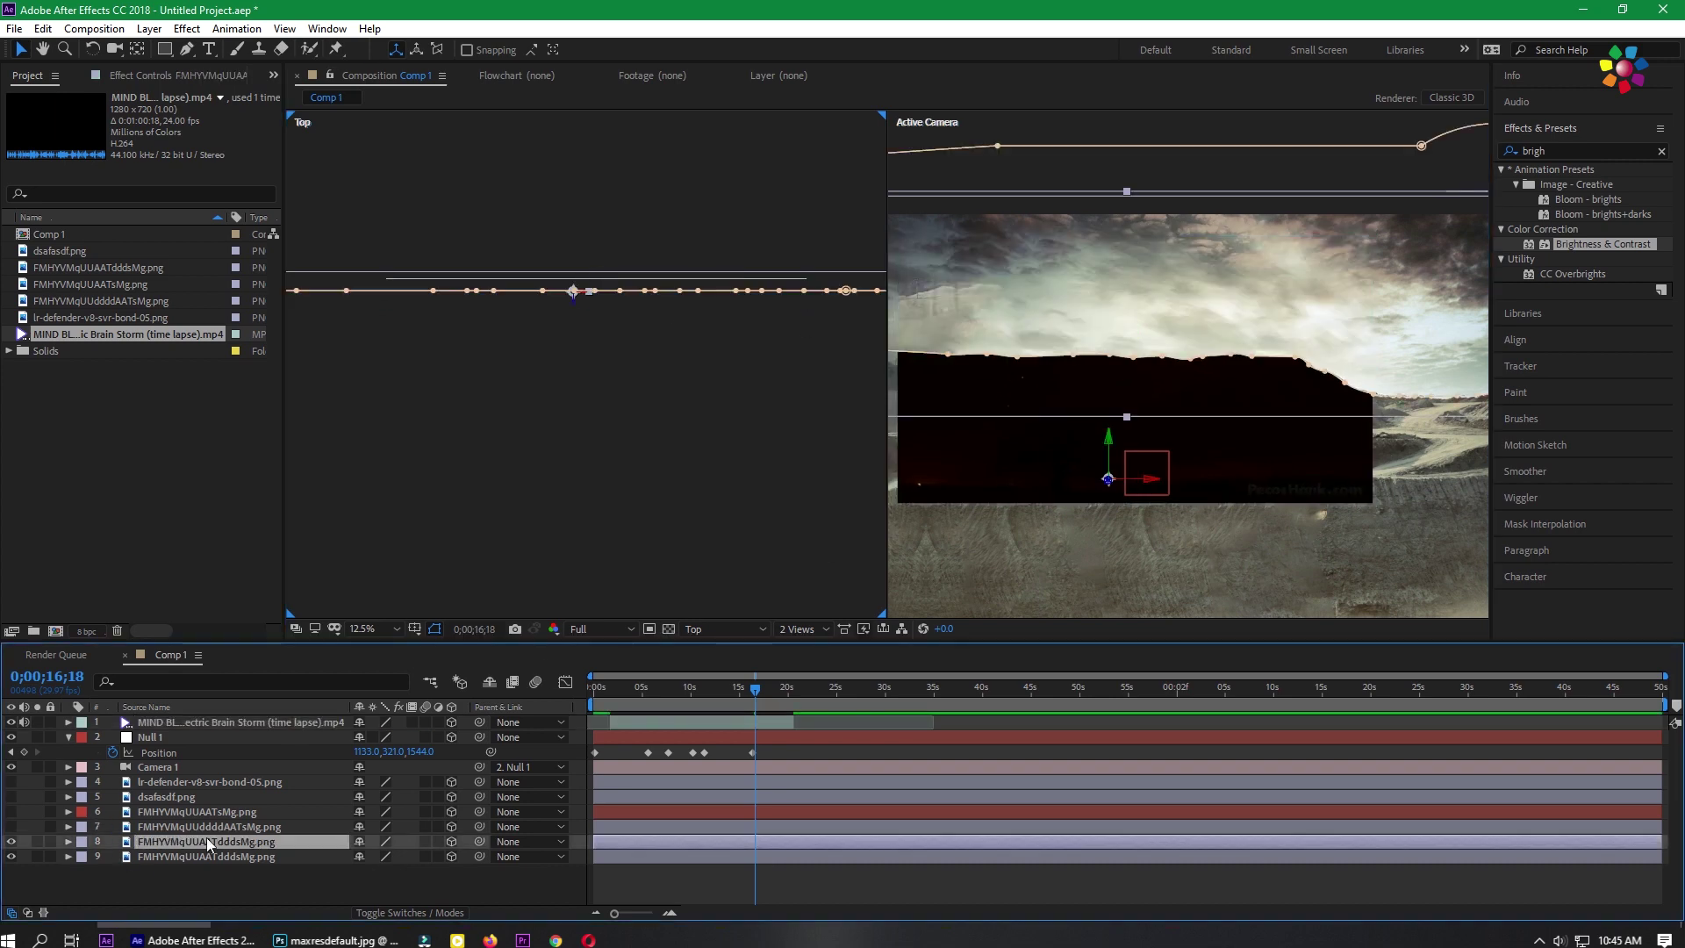
{"action": "left_click", "coordinate": [68, 842]}
{"action": "left_click", "coordinate": [422, 881]}
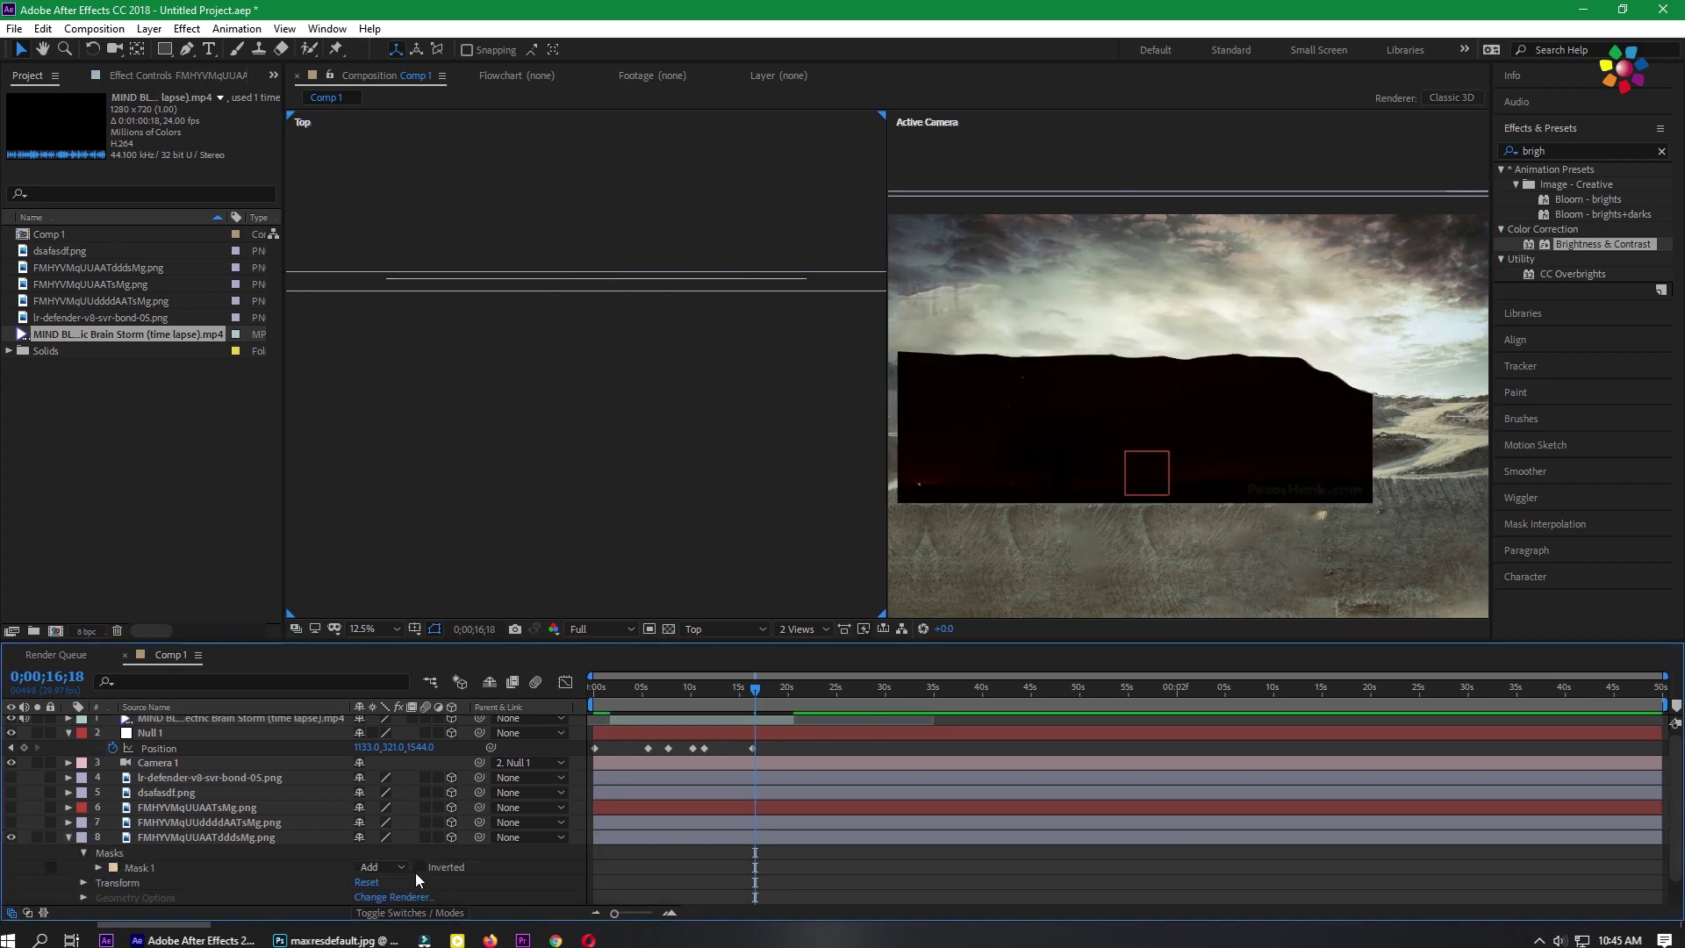
{"action": "left_click", "coordinate": [422, 867]}
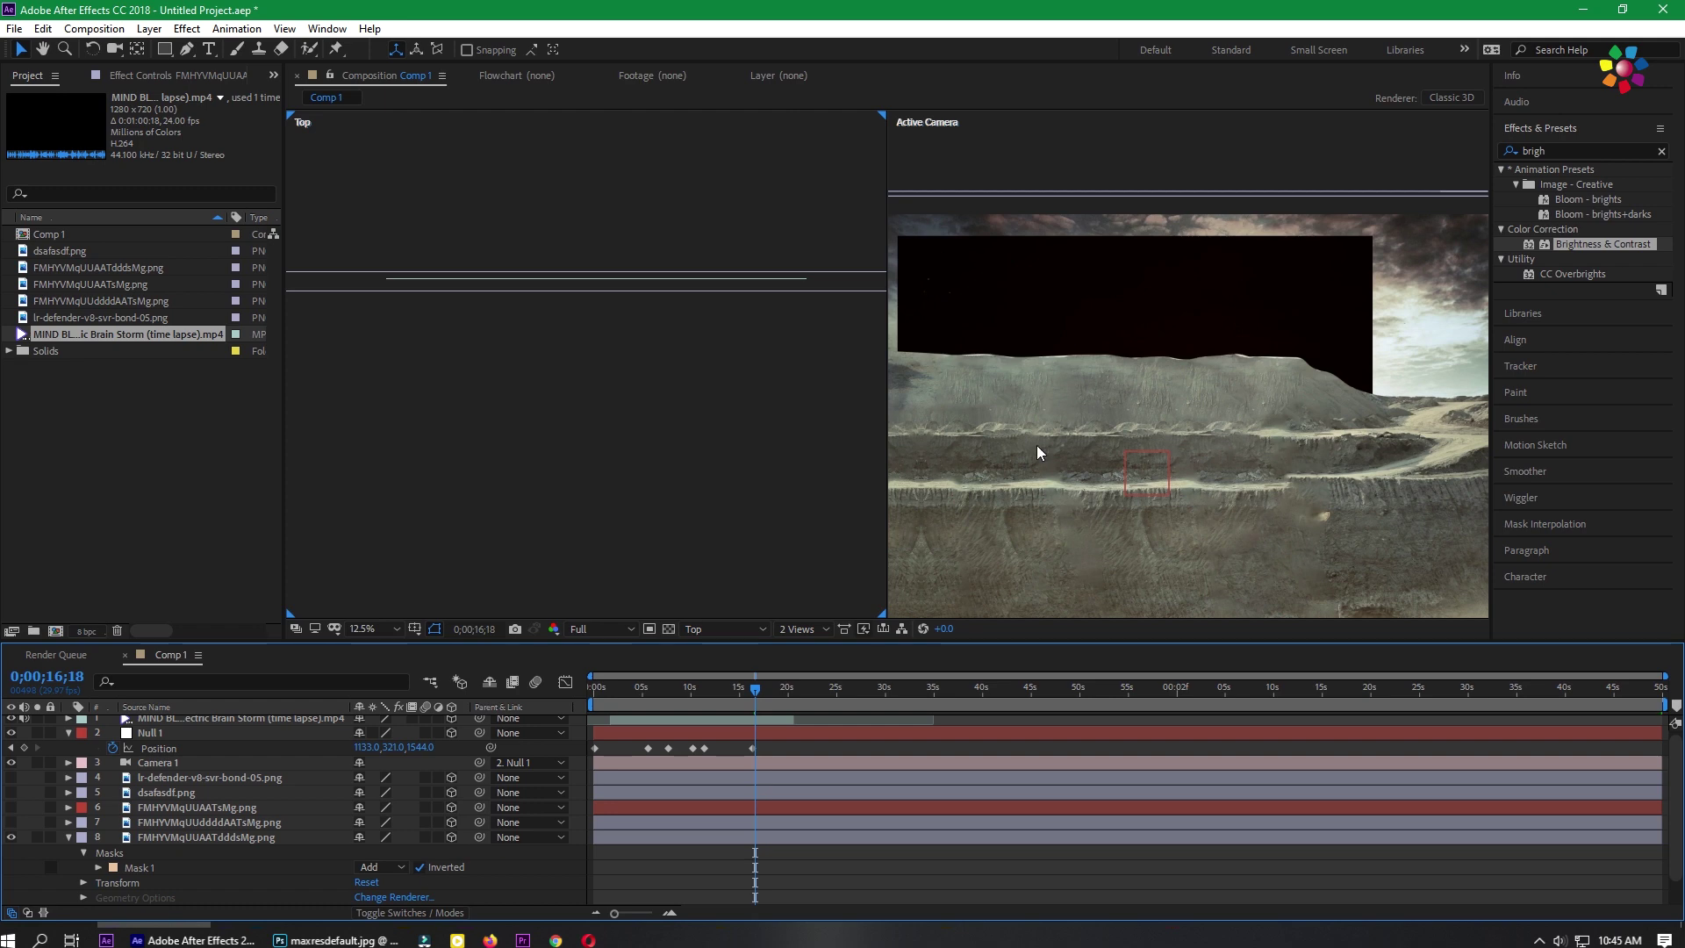
{"action": "left_click", "coordinate": [68, 836]}
- Enlarge the storm video in the camera view to cover the whole sky and set its blending mode to Screen
{"action": "left_click", "coordinate": [919, 469]}
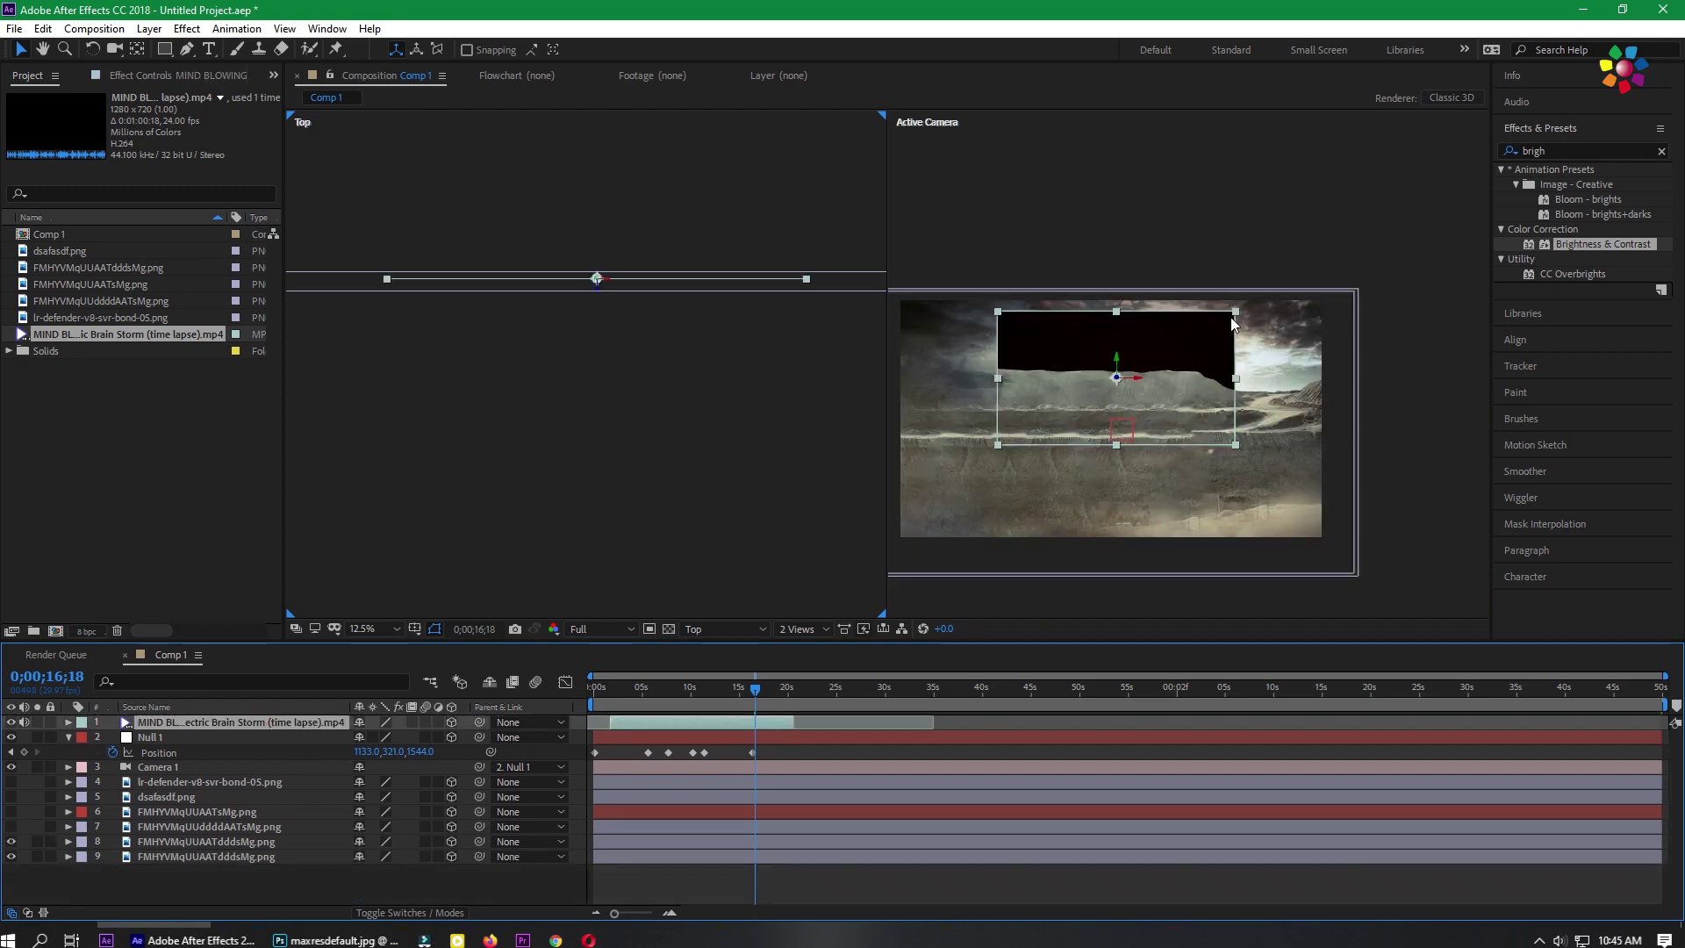
{"action": "left_click_drag", "start_coordinate": [1230, 318], "coordinate": [1362, 227]}
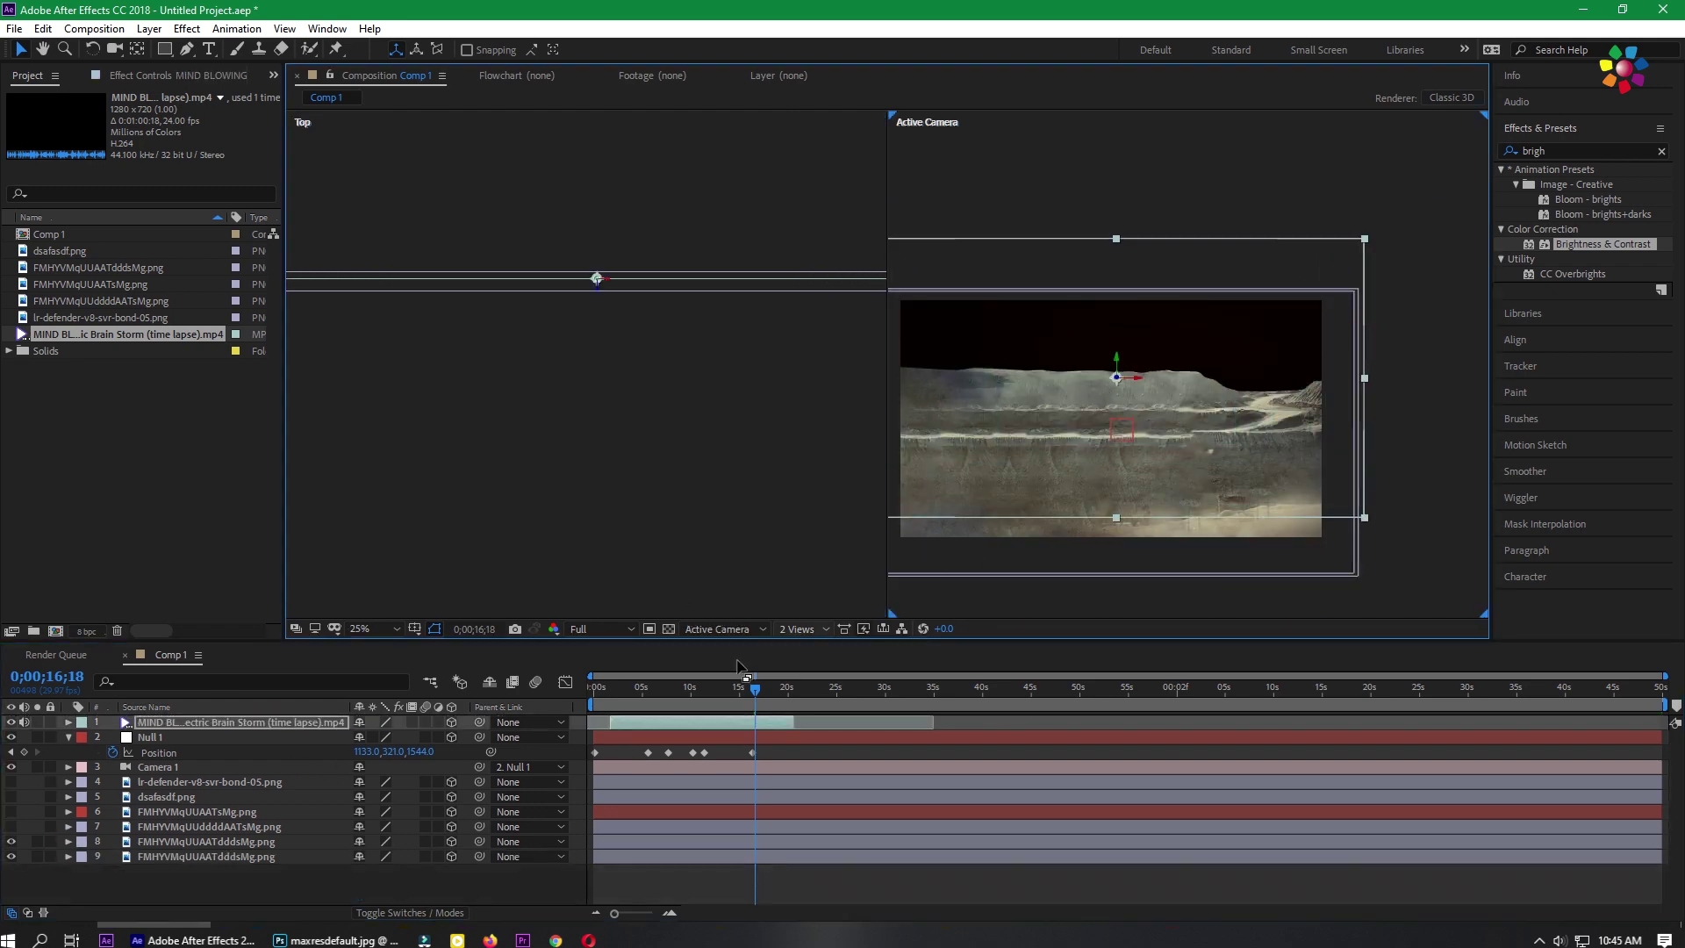
{"action": "left_click", "coordinate": [403, 912]}
{"action": "left_click", "coordinate": [379, 721]}
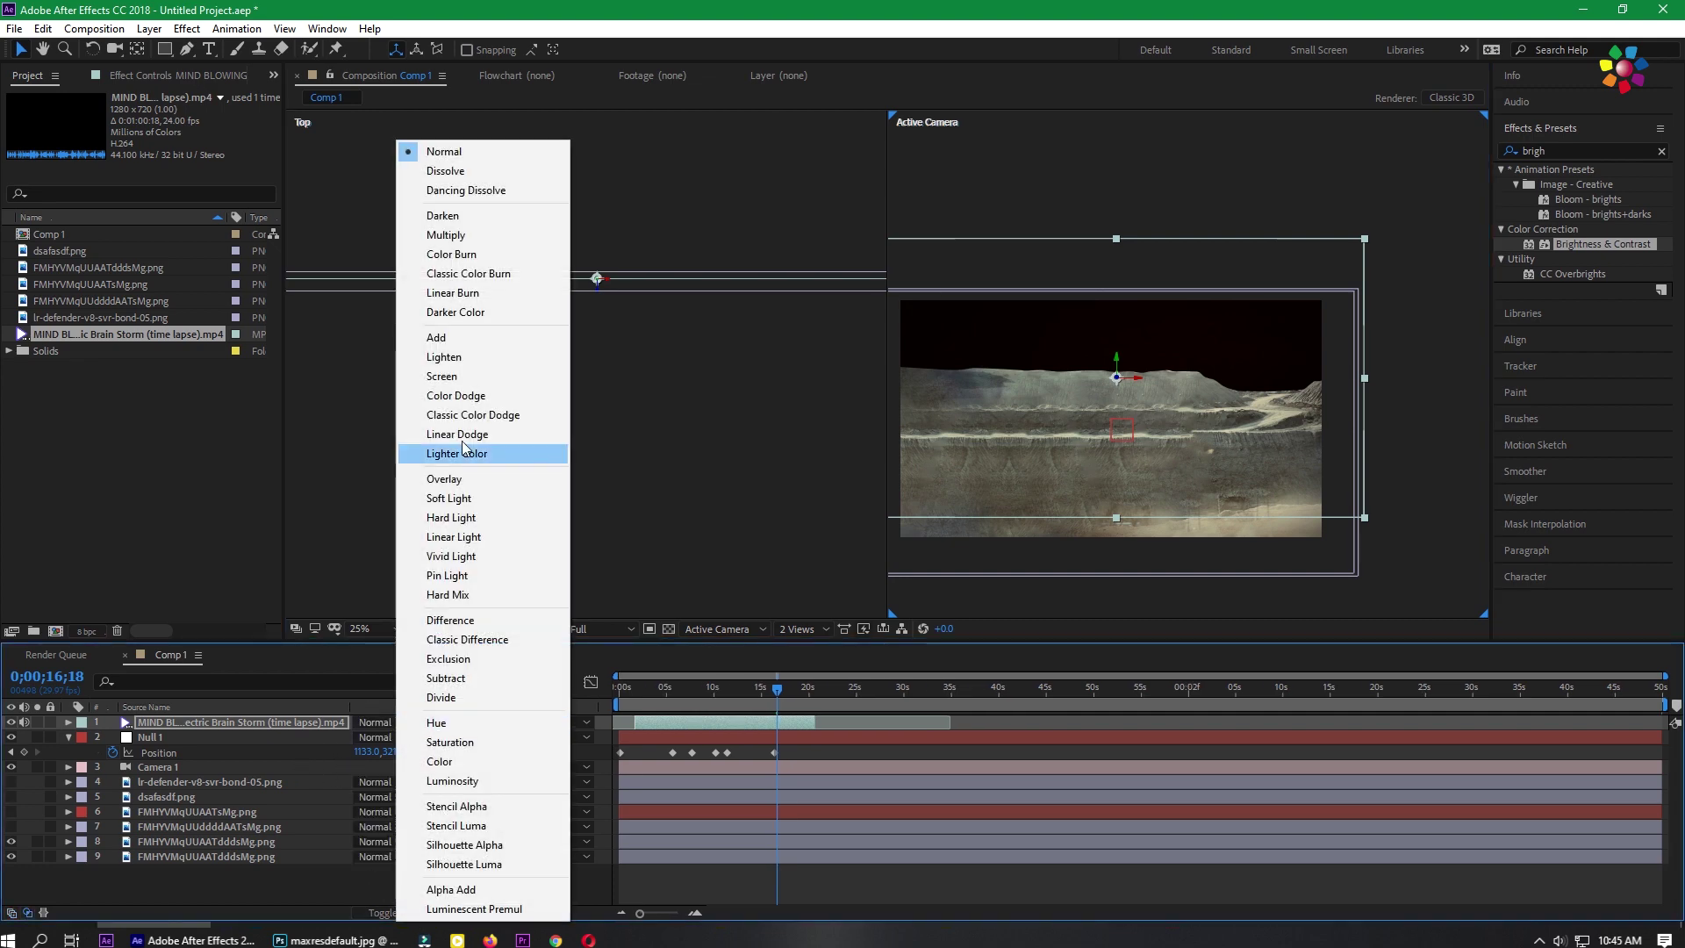
{"action": "left_click", "coordinate": [467, 378]}
- Shift the storm clip earlier to cover the start of the timeline, and return to a single Active Camera view at time zero
{"action": "left_click_drag", "start_coordinate": [669, 726], "coordinate": [660, 726]}
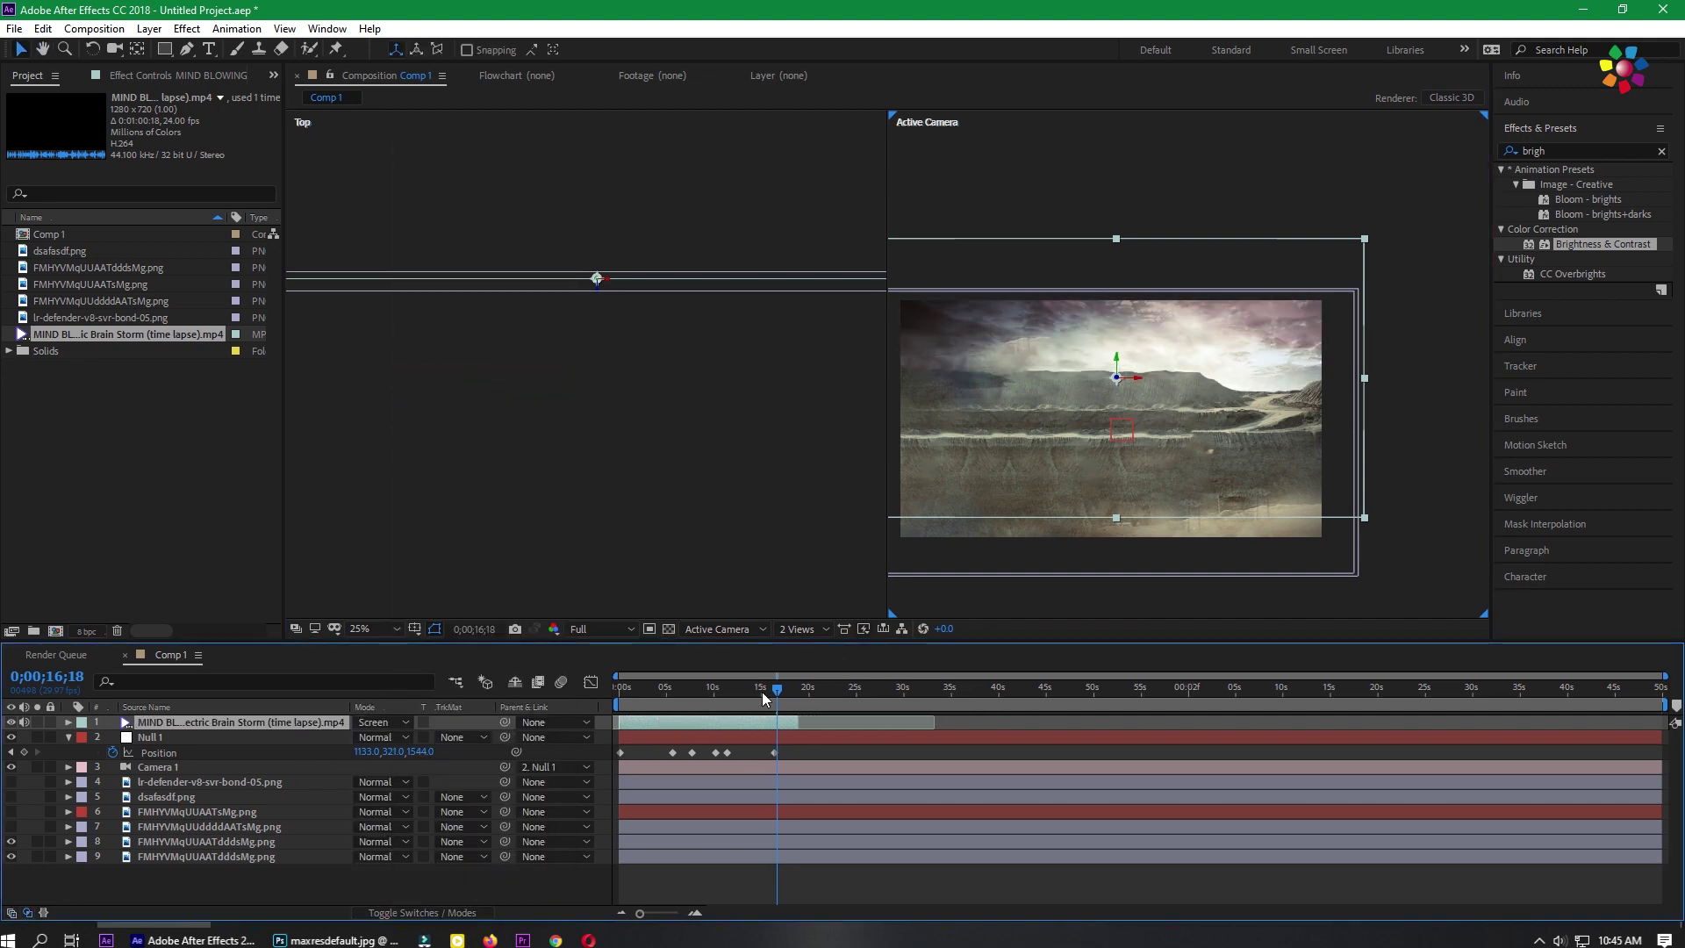
{"action": "left_click_drag", "start_coordinate": [772, 691], "coordinate": [602, 714]}
{"action": "left_click_drag", "start_coordinate": [1044, 522], "coordinate": [1082, 502]}
{"action": "left_click", "coordinate": [802, 631]}
{"action": "left_click", "coordinate": [779, 608]}
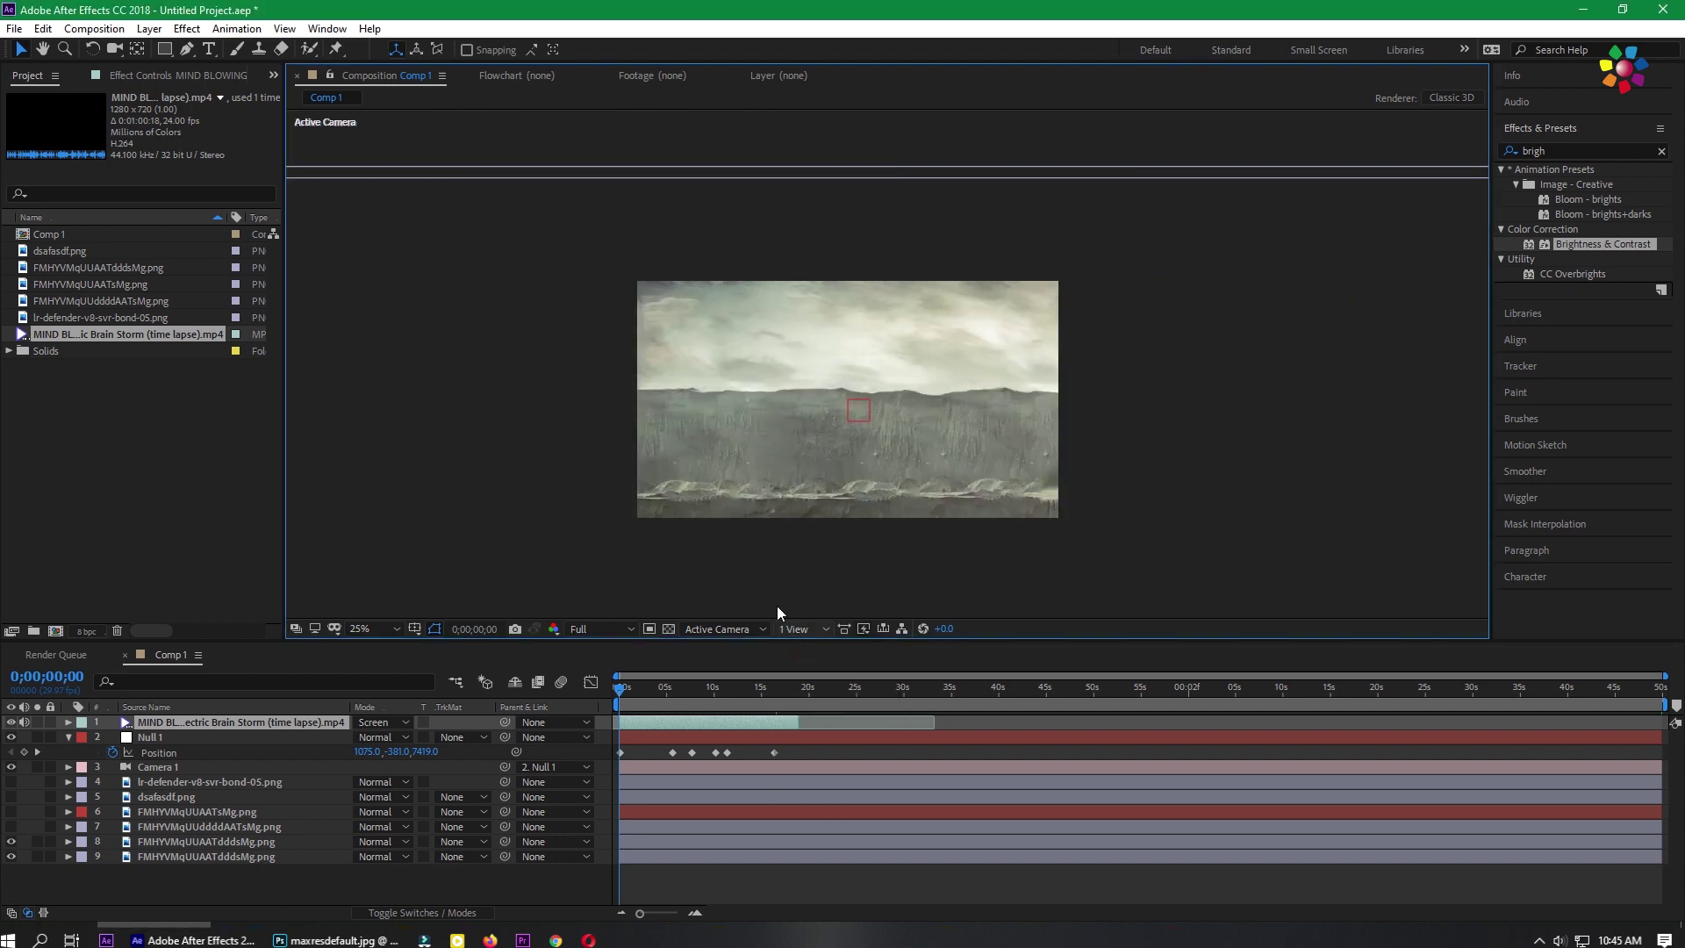
{"action": "scroll", "coordinate": [882, 518], "scroll_direction": "up", "scroll_amount": 2}
{"action": "left_click_drag", "start_coordinate": [893, 520], "coordinate": [1004, 444]}
- Make the hidden car, man and title layers visible again and preview the animation from near its start
{"action": "key", "text": "space"}
{"action": "key", "text": "space"}
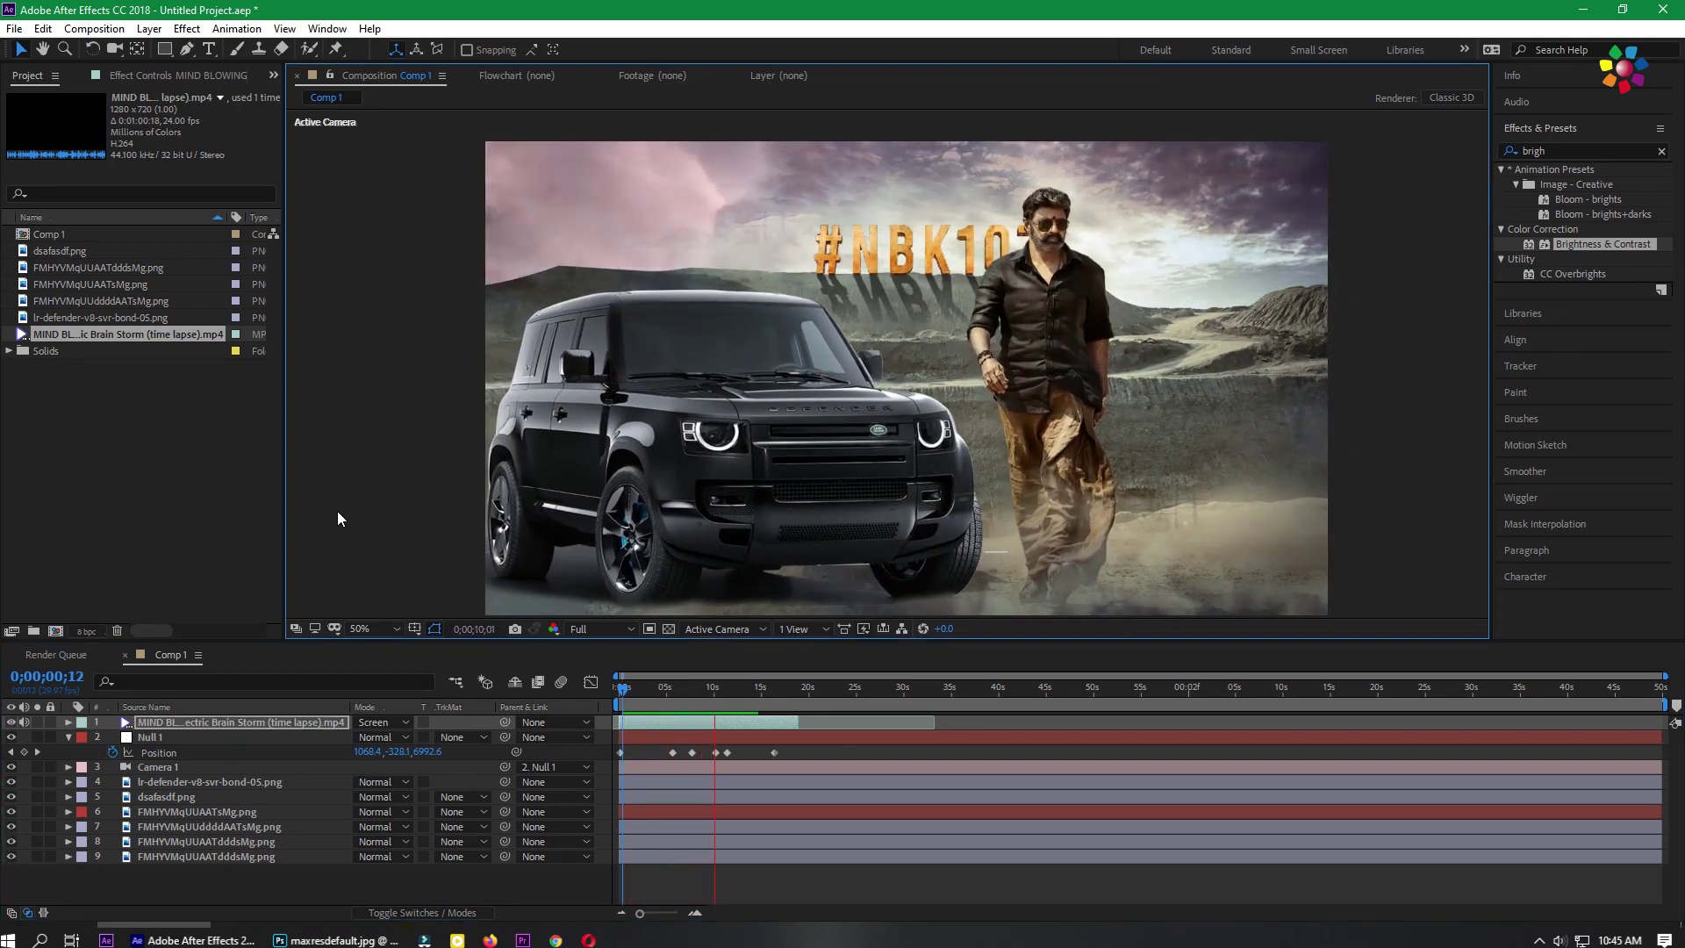
{"action": "left_click", "coordinate": [638, 700]}
{"action": "key", "text": "space"}
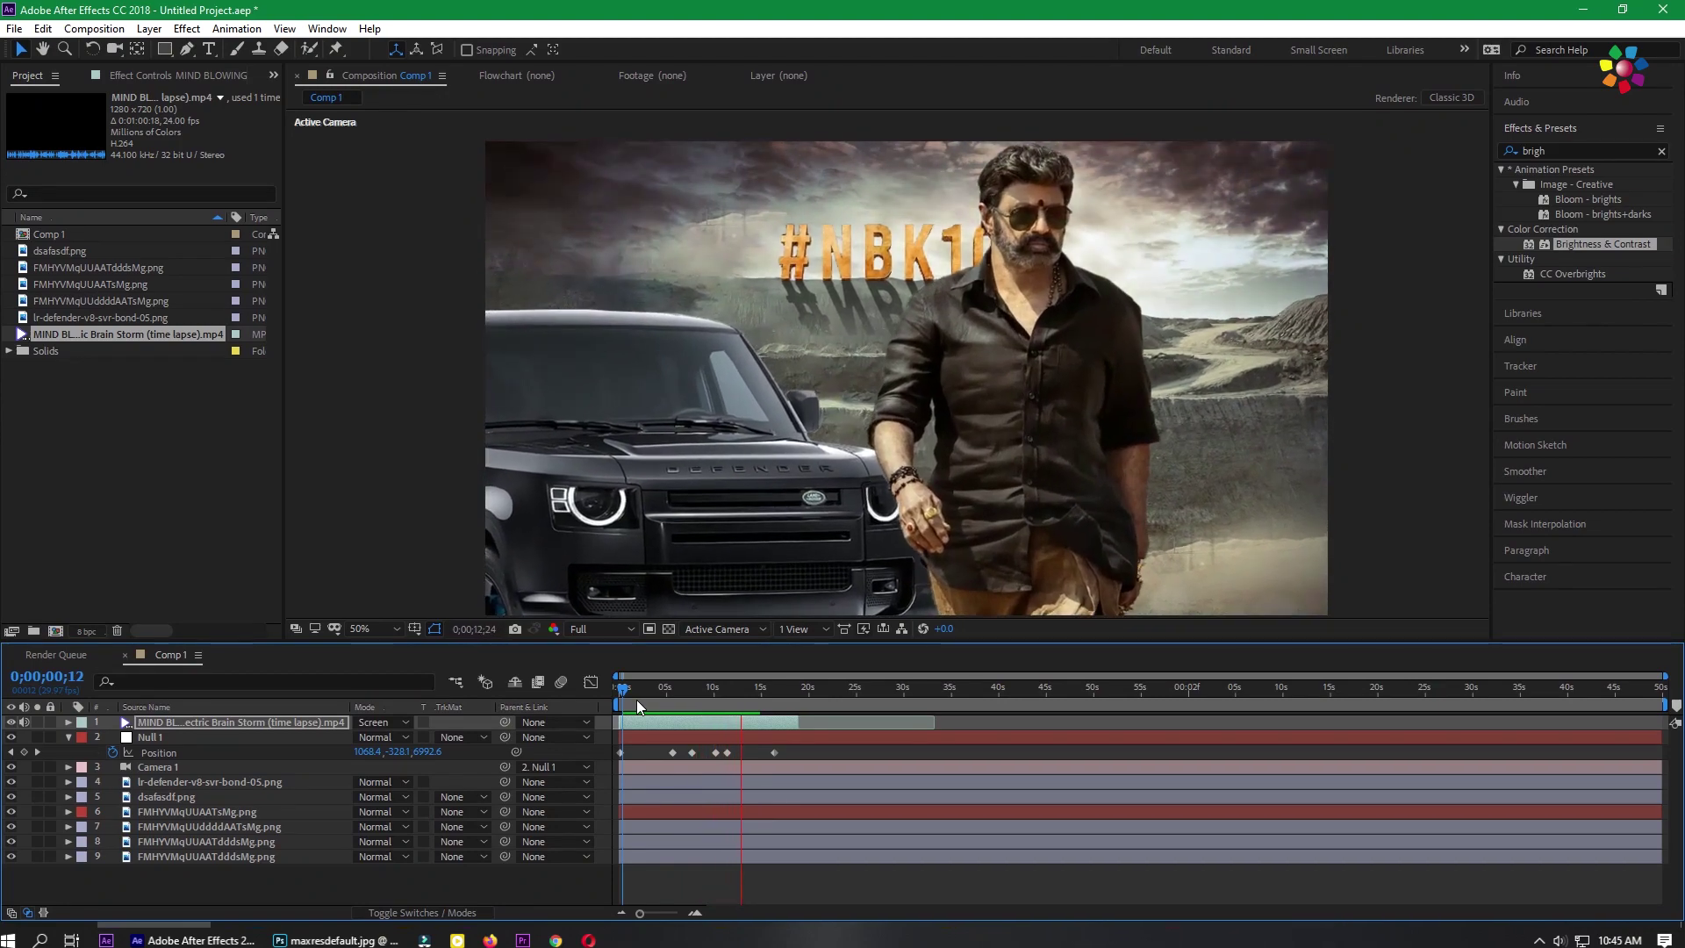
{"action": "key", "text": "space"}
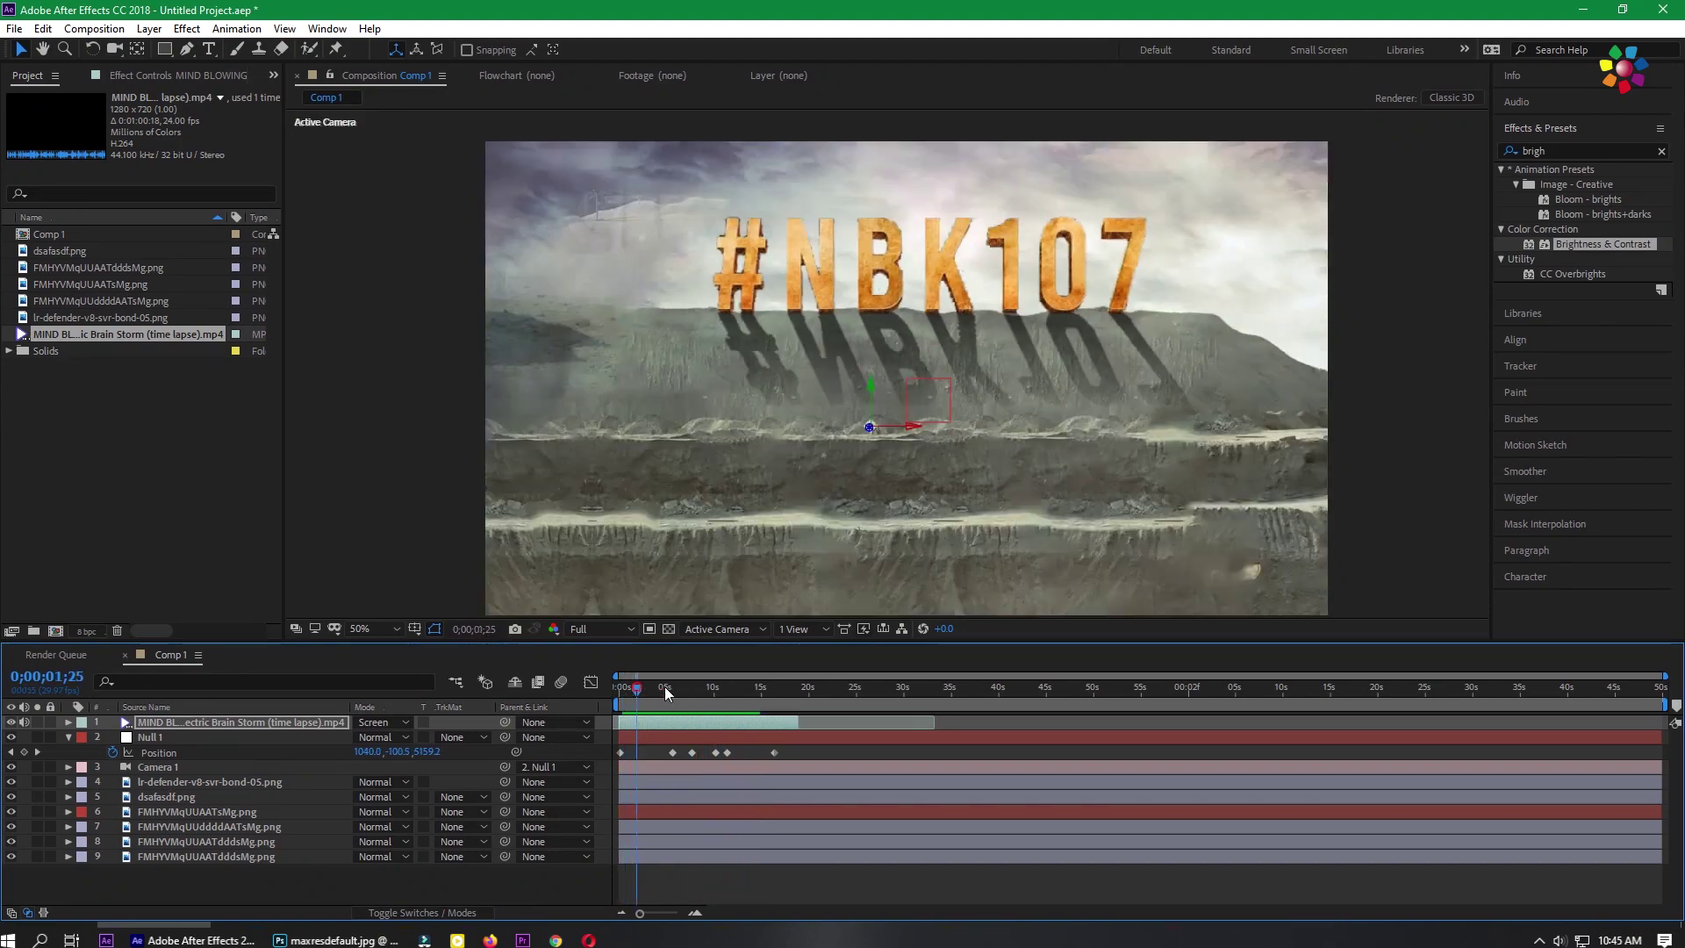
- Scrub the timeline to about 17 seconds and back to about 10 seconds to review the storm sky behind the scene
{"action": "left_click_drag", "start_coordinate": [665, 687], "coordinate": [783, 687]}
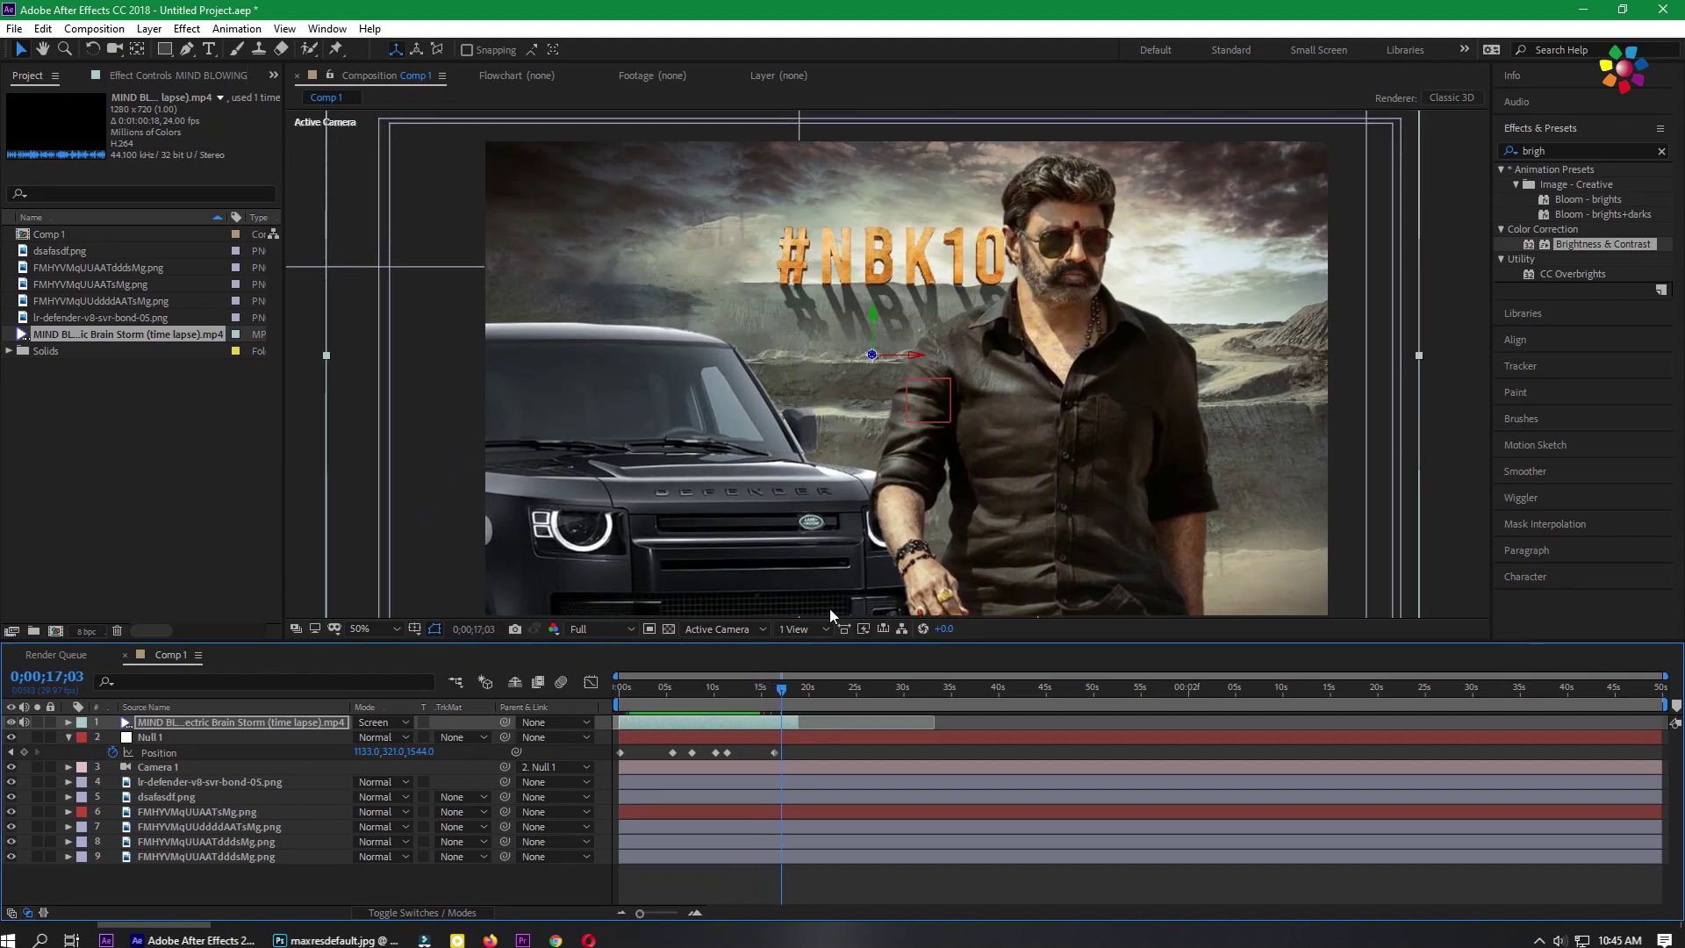
{"action": "key", "text": "space"}
{"action": "left_click_drag", "start_coordinate": [1127, 516], "coordinate": [1146, 476]}
{"action": "left_click_drag", "start_coordinate": [765, 699], "coordinate": [713, 698]}
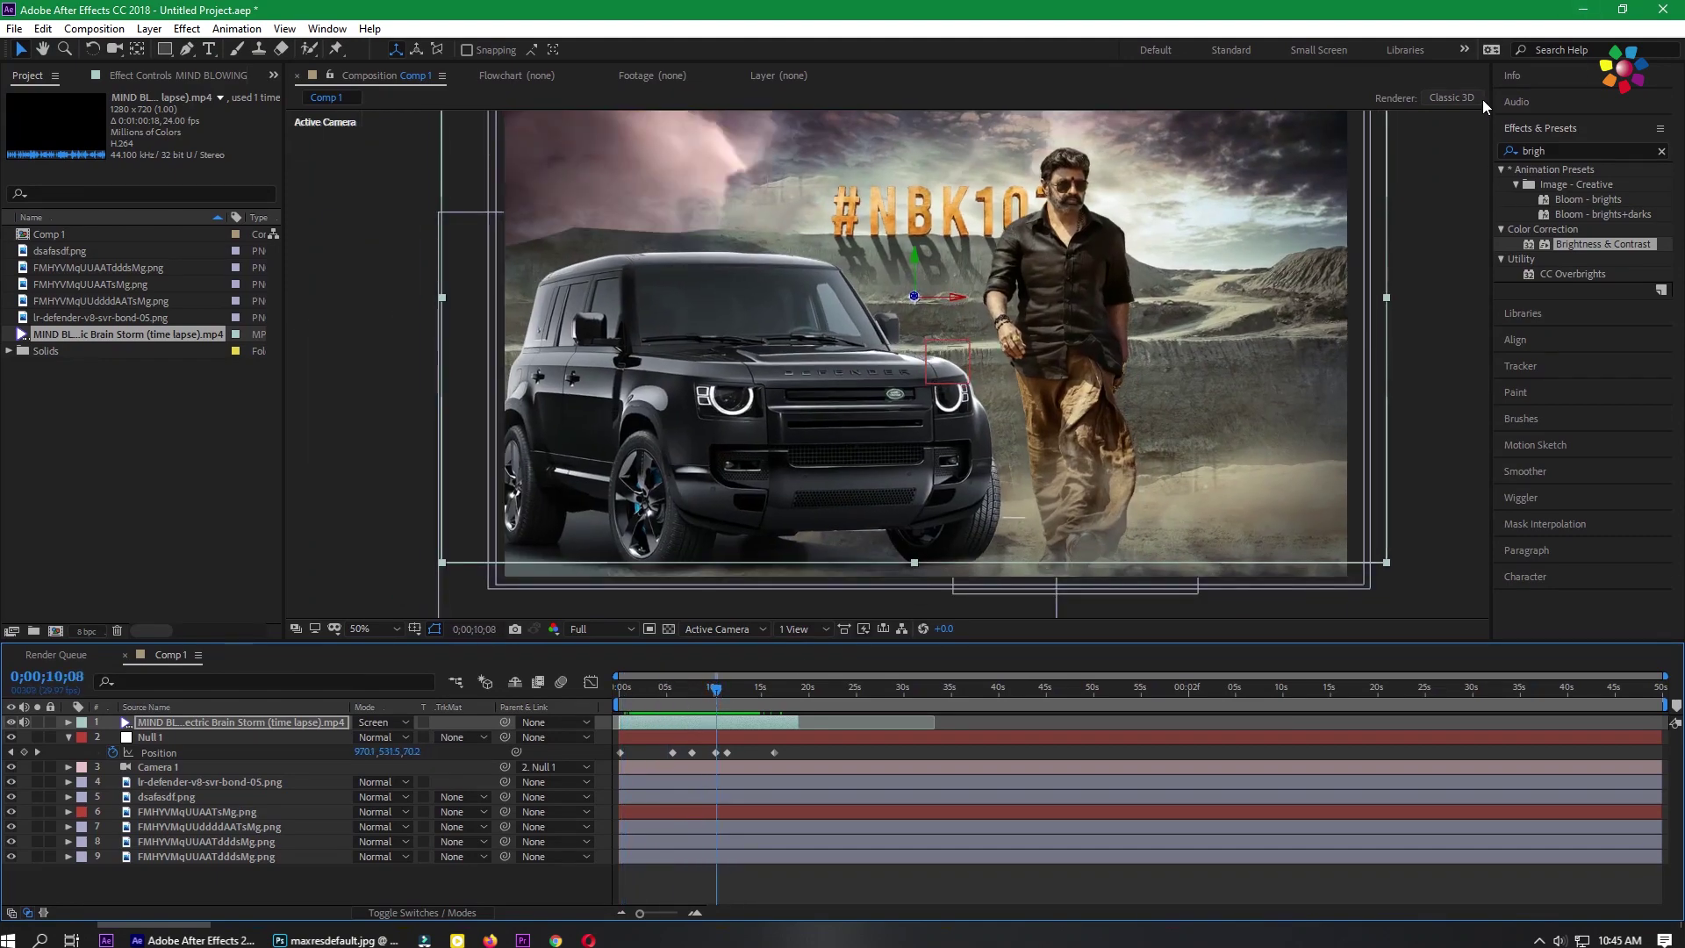